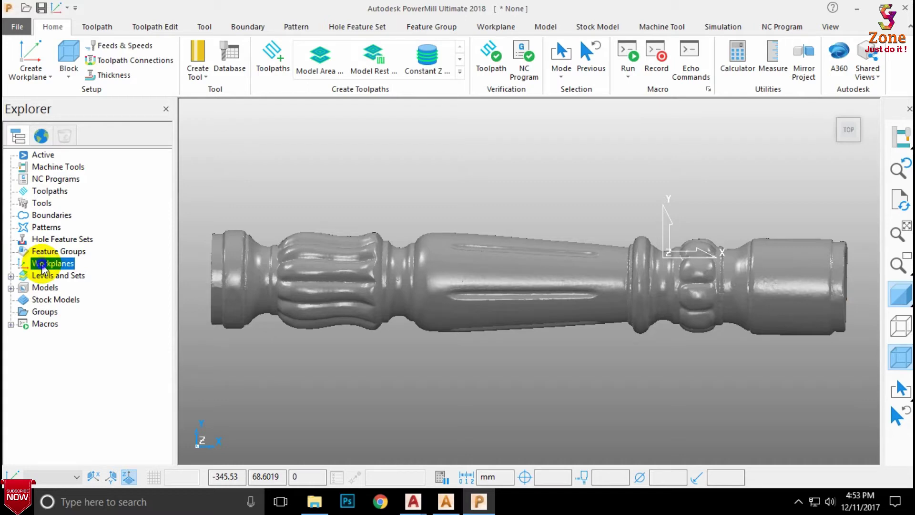
- Create a workplane at its default position and orientation and make it the active workplane
right_click(42, 267)
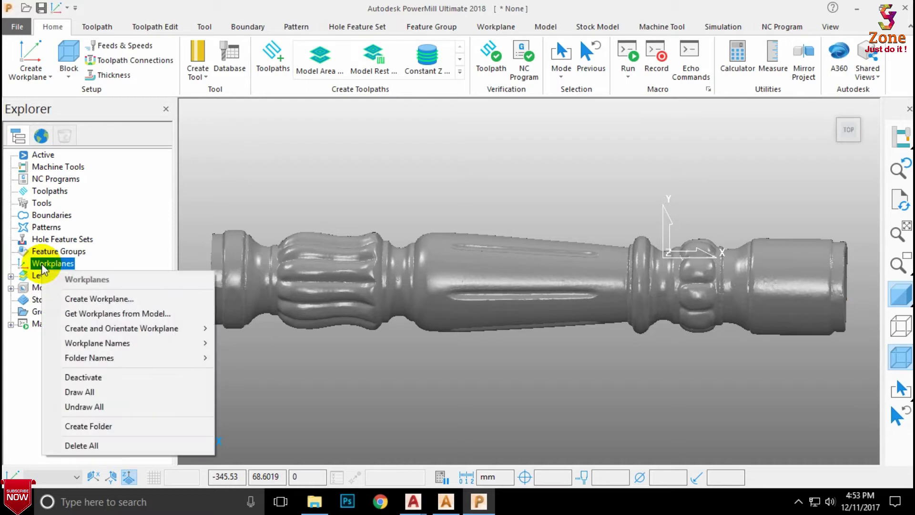
click(56, 299)
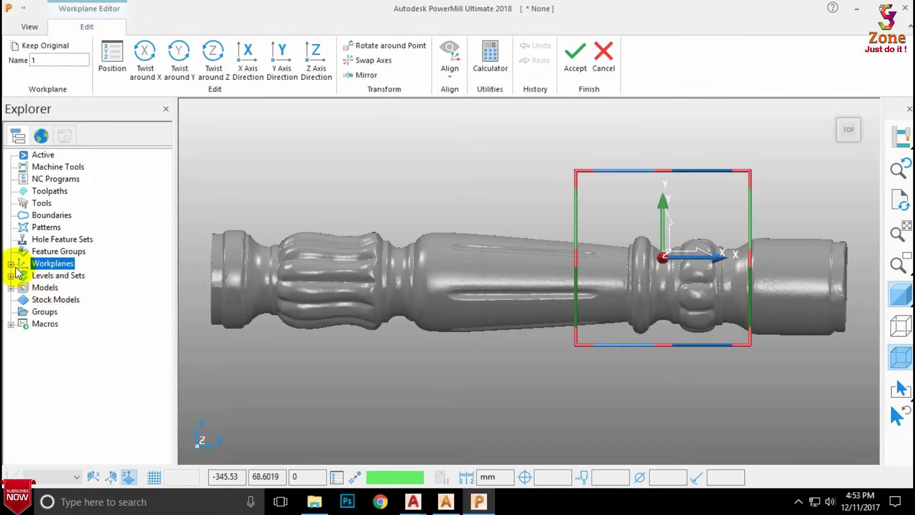
click(575, 56)
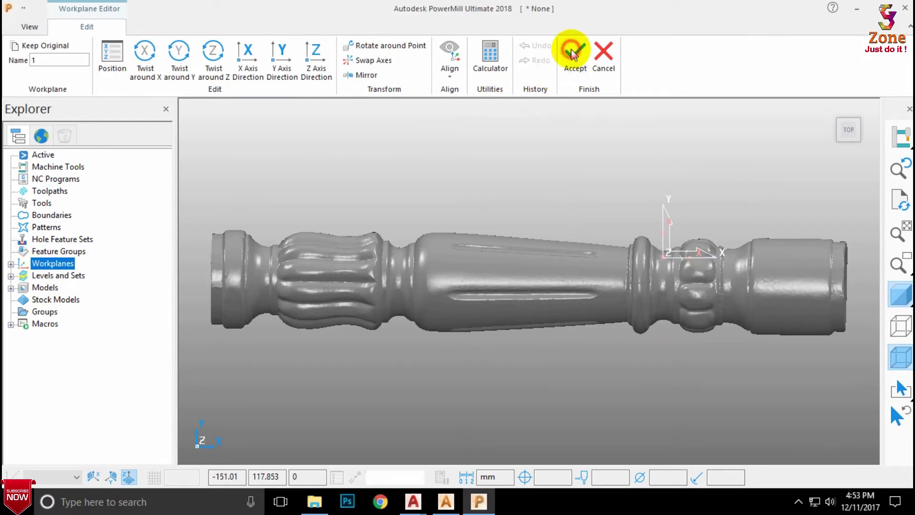
click(11, 264)
right_click(58, 279)
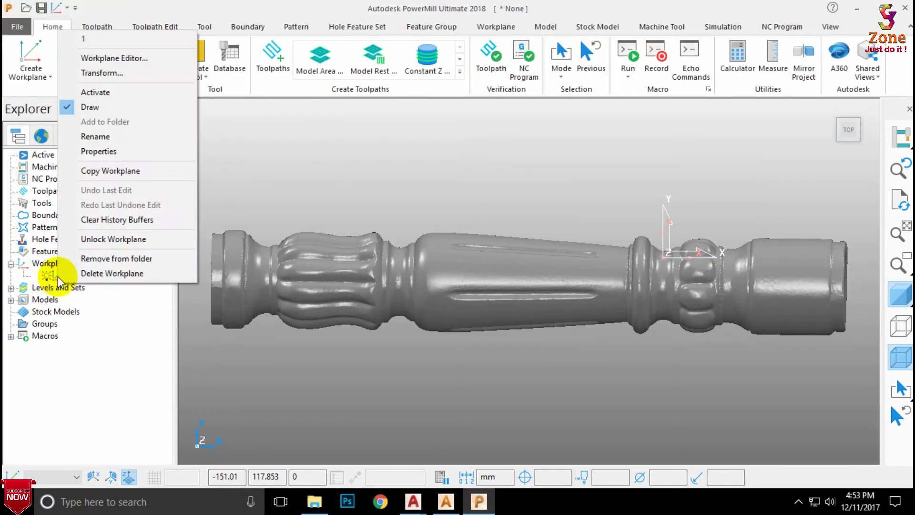
click(119, 93)
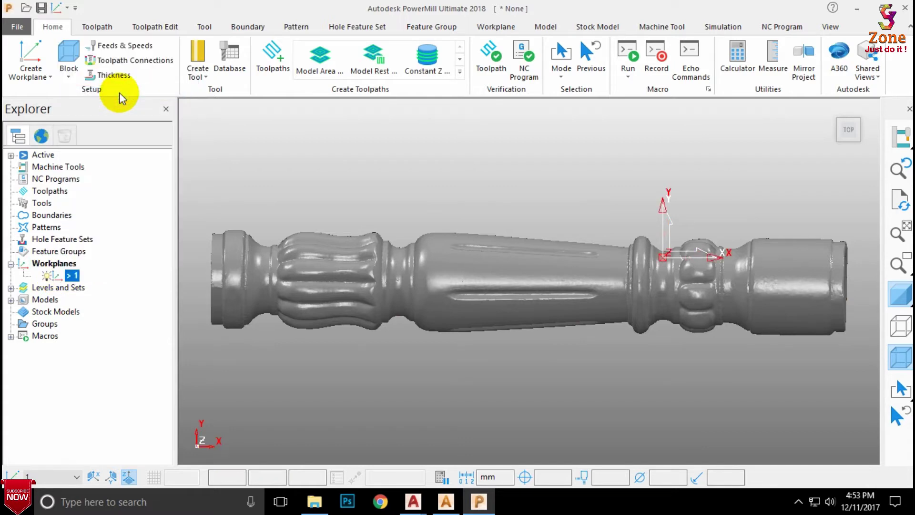
- Calculate a box block from the model limits in the active workplane, with 0.1 tolerance and 0.0 expansion
scroll(625, 250, down, 2)
scroll(555, 271, up, 1)
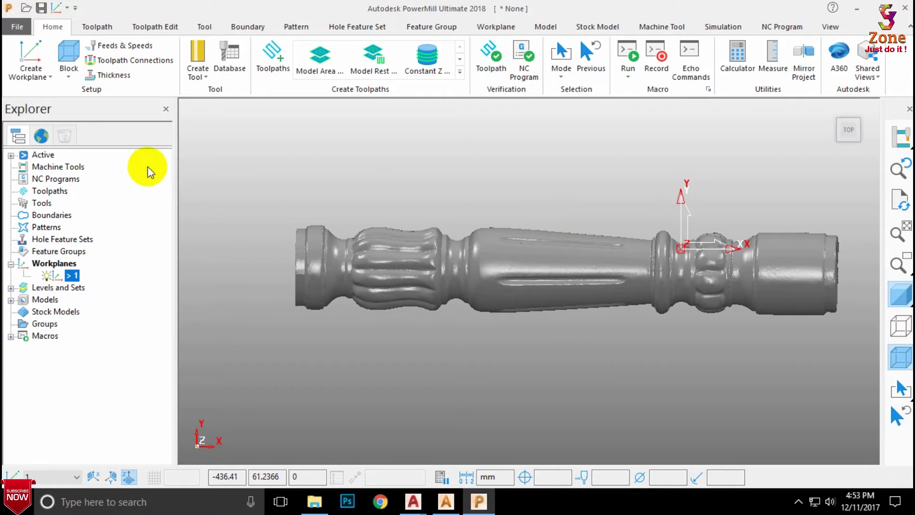
click(68, 52)
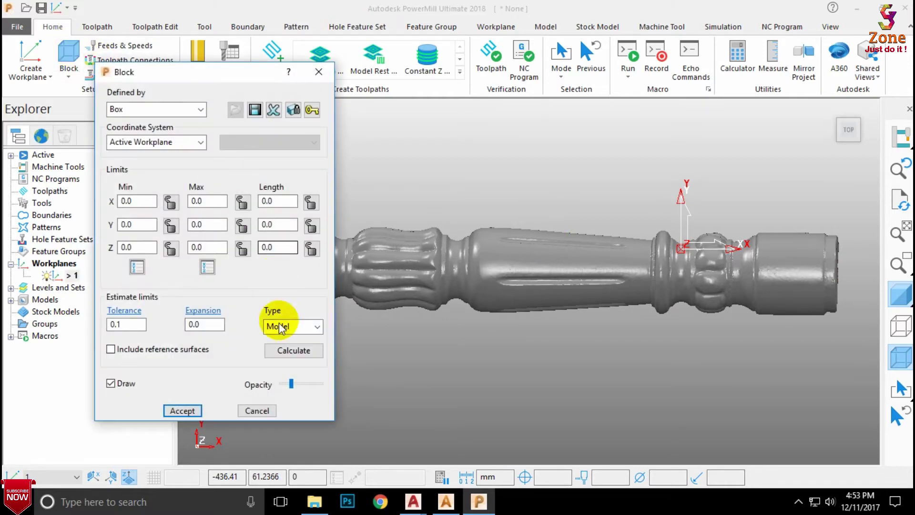
click(292, 355)
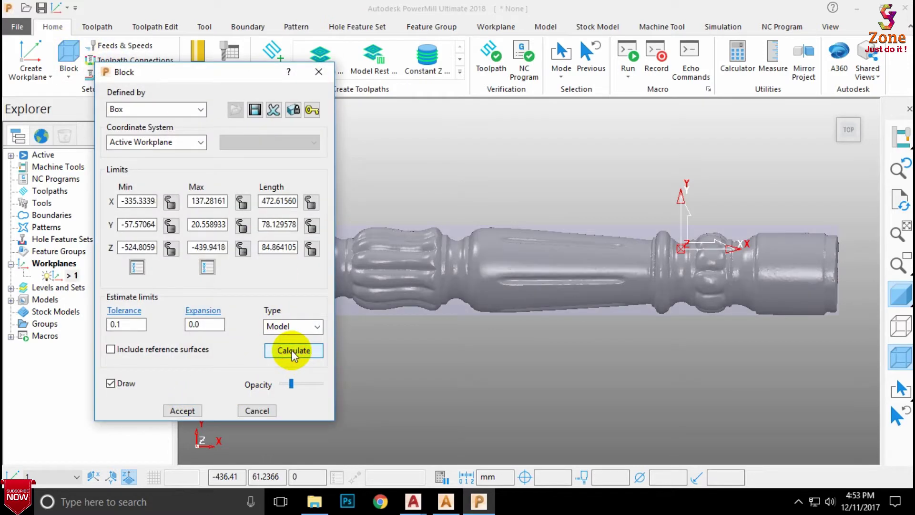
drag(200, 74, 125, 82)
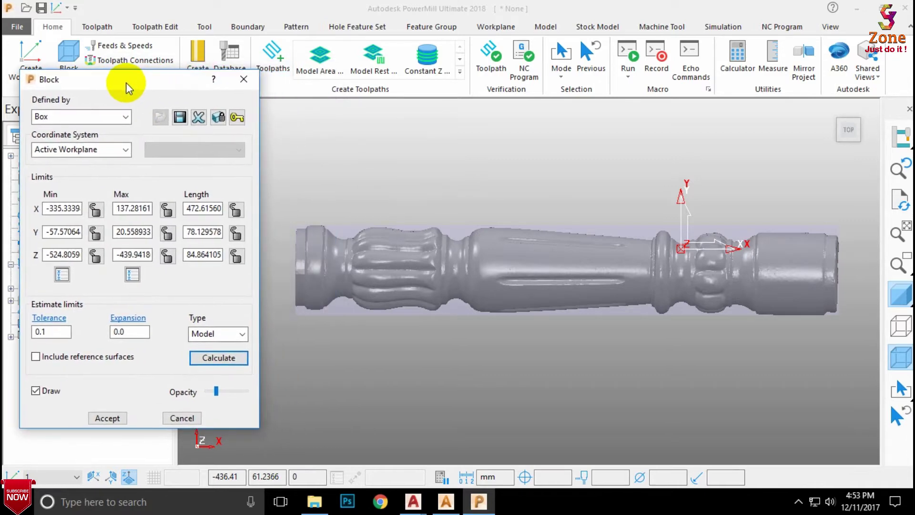
- Try several opacity levels for the block display and return it to the low level
click(226, 392)
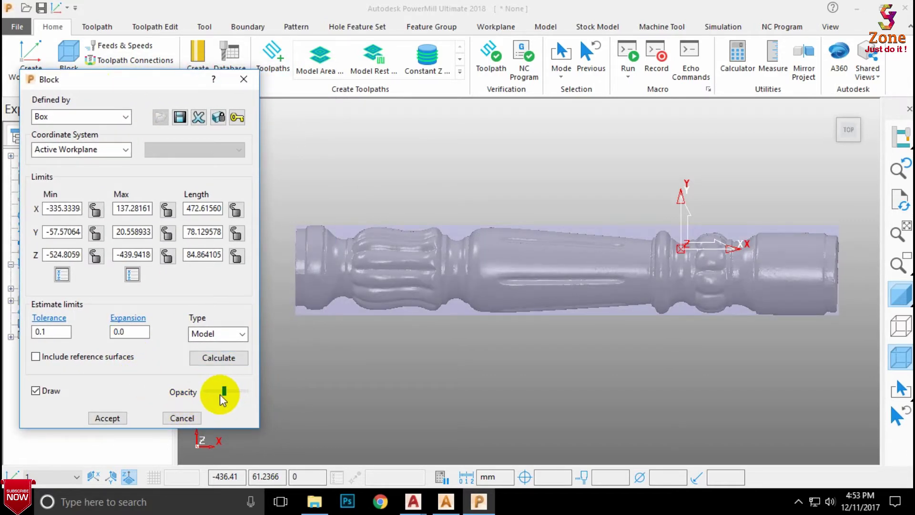
click(216, 393)
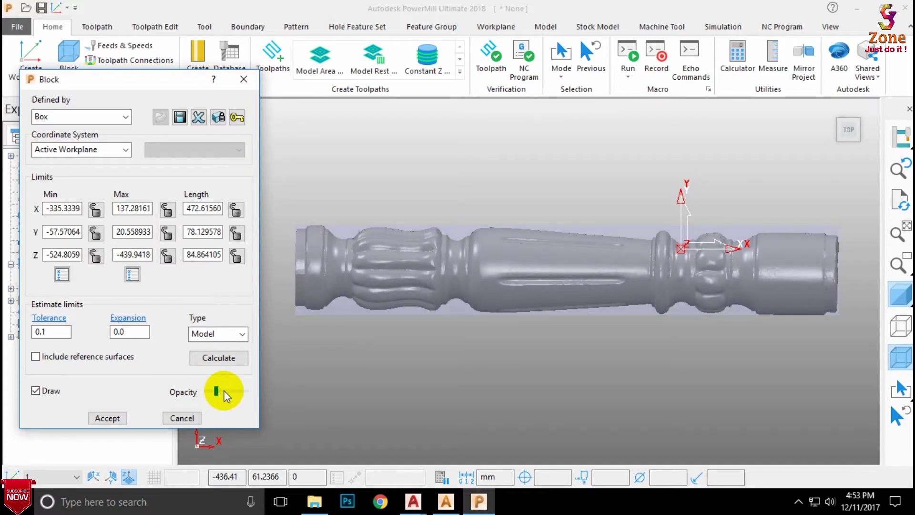
click(222, 391)
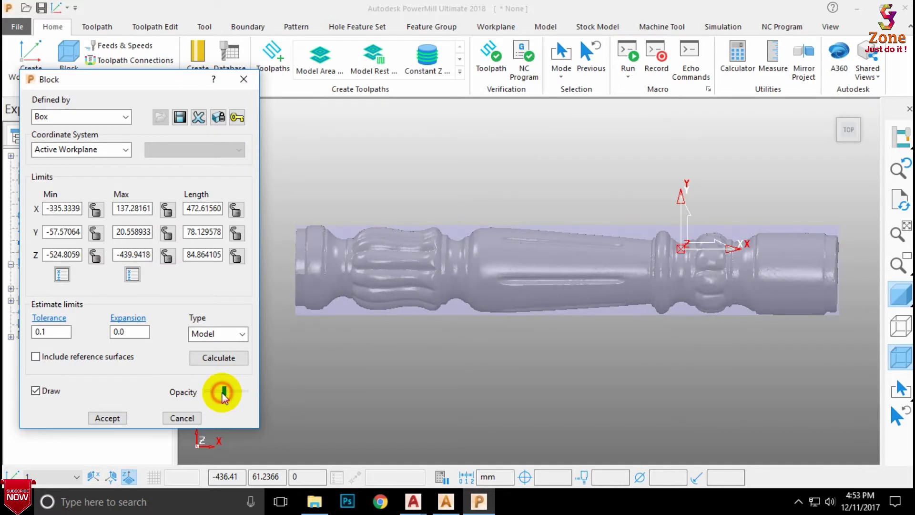
click(228, 392)
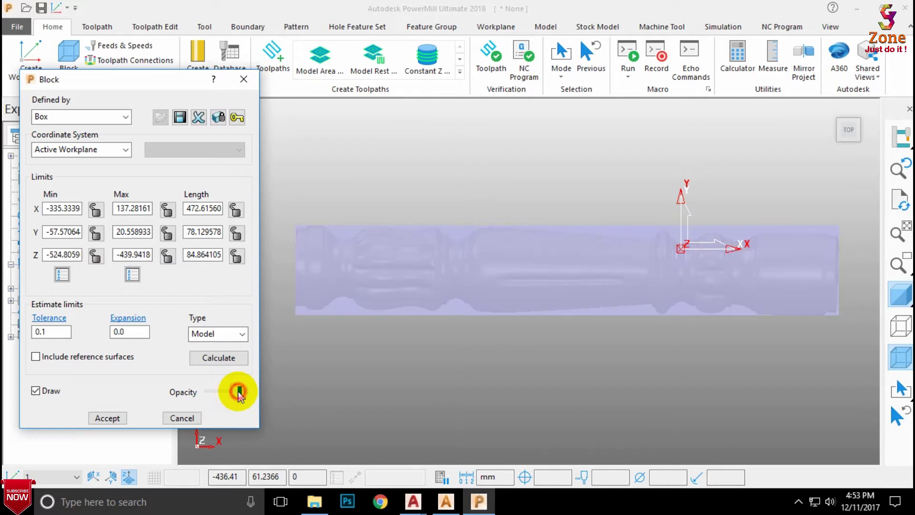
click(216, 390)
click(208, 388)
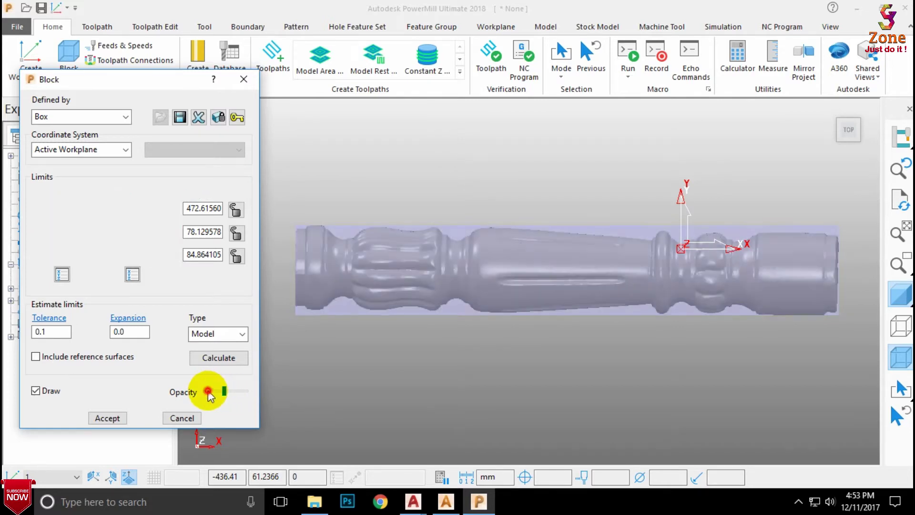
click(208, 391)
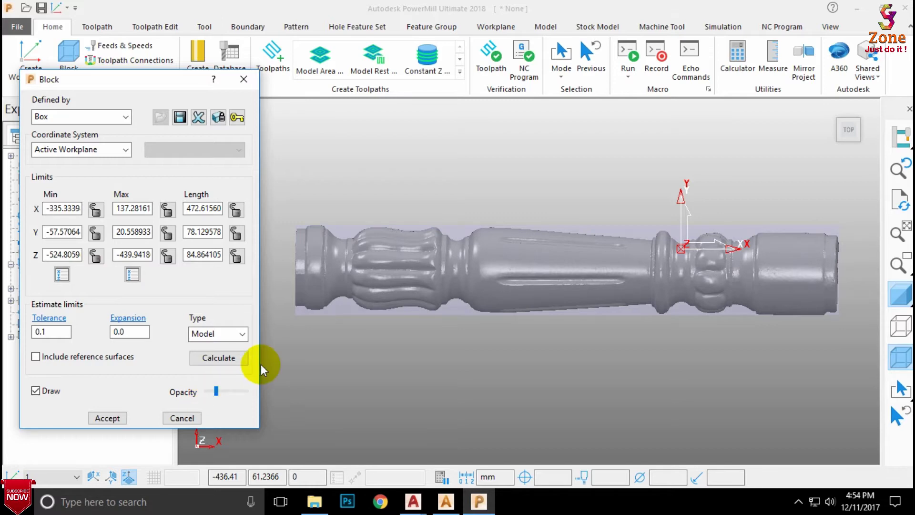
- Open the Transform Model settings for the table leg and arrange them with the block settings so the whole leg stays visible
right_click(511, 253)
mouse_move(556, 439)
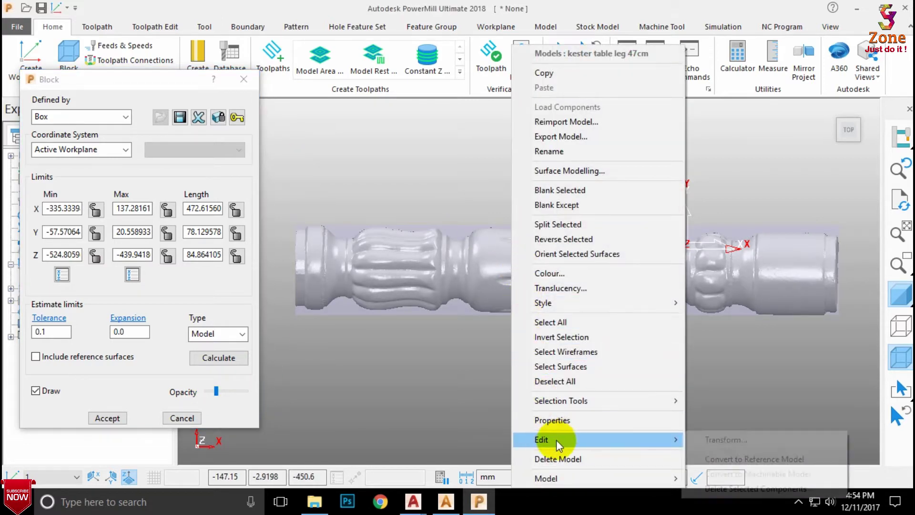
click(711, 440)
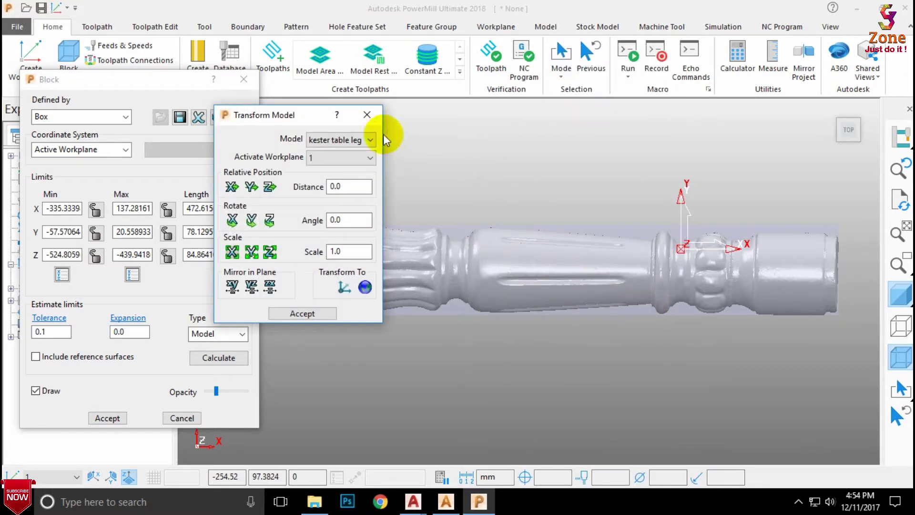
mouse_move(242, 118)
mouse_down()
mouse_move(205, 97)
mouse_move(239, 112)
mouse_up()
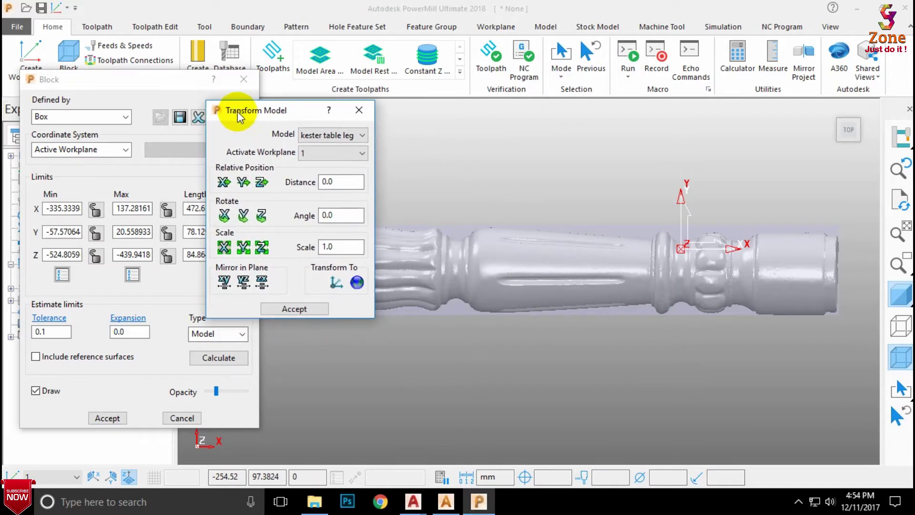
drag(88, 81, 25, 119)
drag(264, 121, 107, 113)
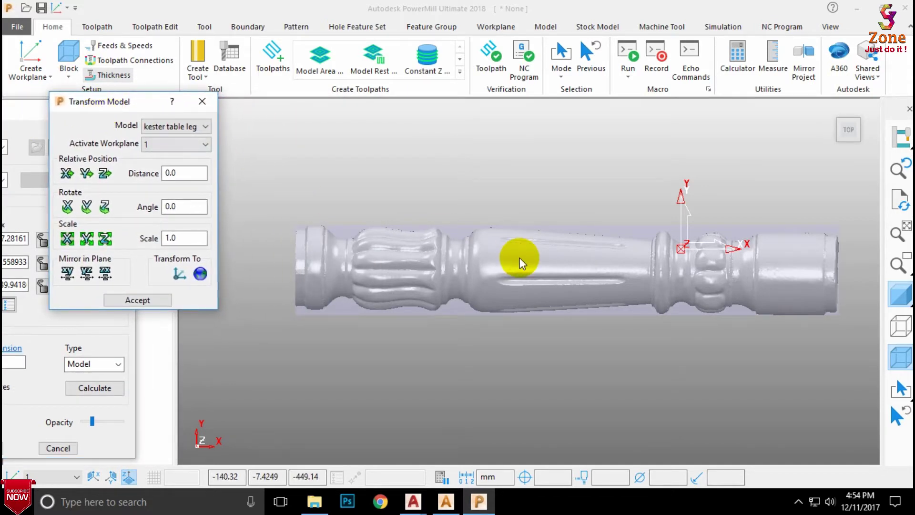
scroll(499, 250, up, 2)
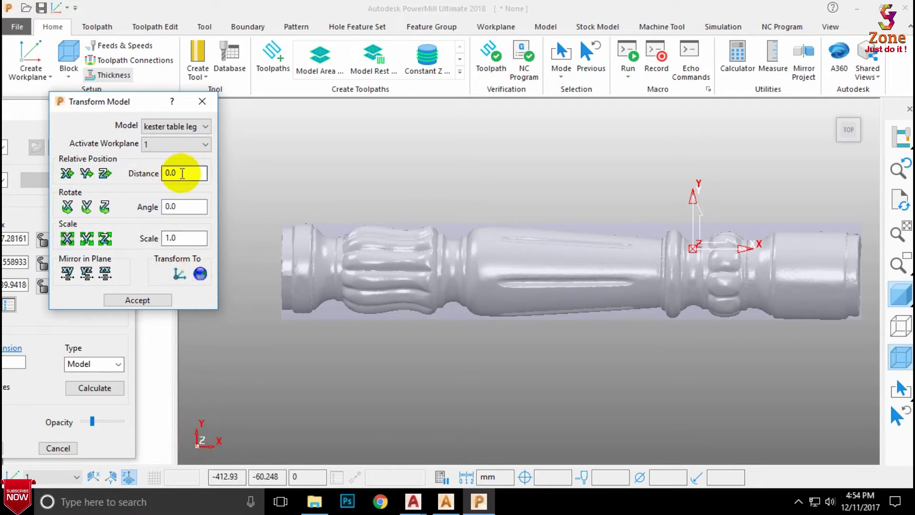
- Rotate the table leg model about the Z axis with an angle of 1.0 and recalculate the block
click(185, 206)
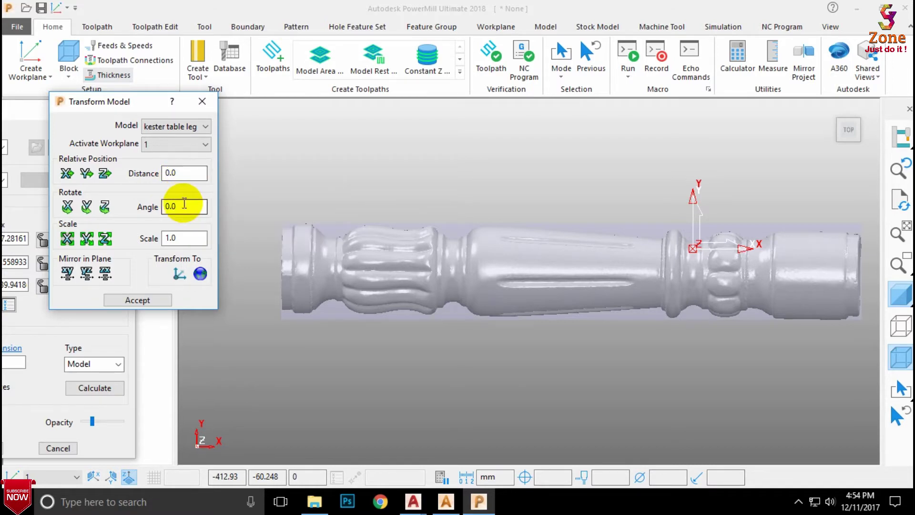
double_click(186, 205)
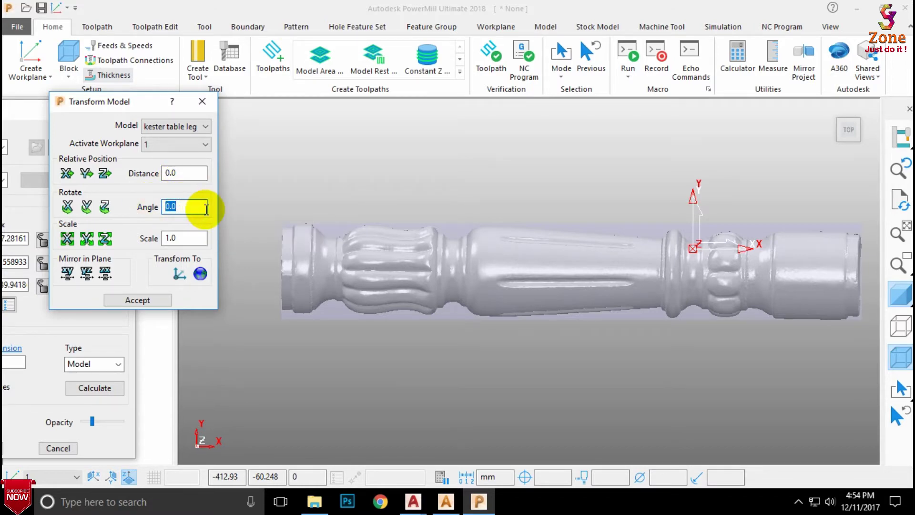
text(1)
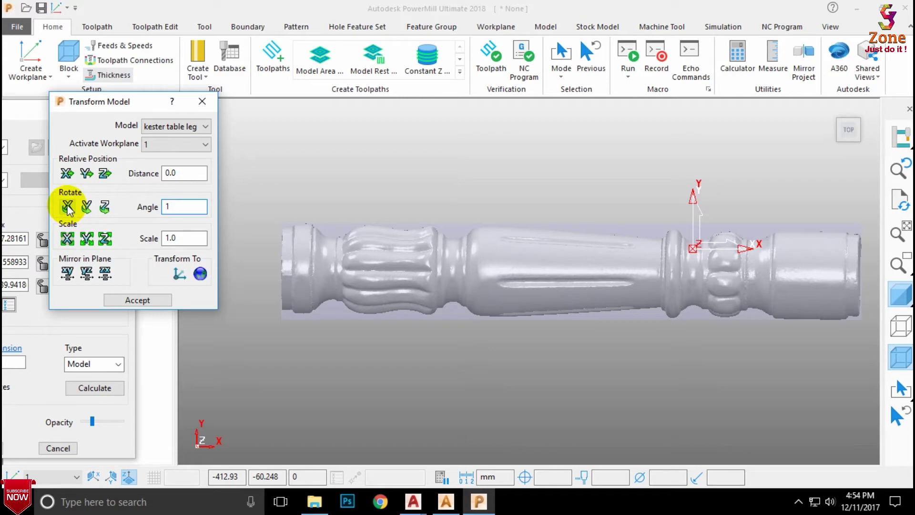
click(105, 206)
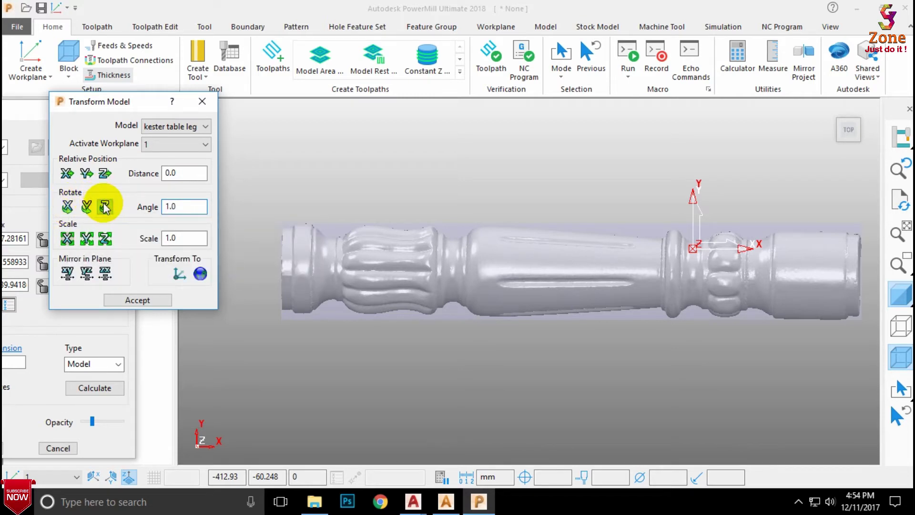
click(104, 206)
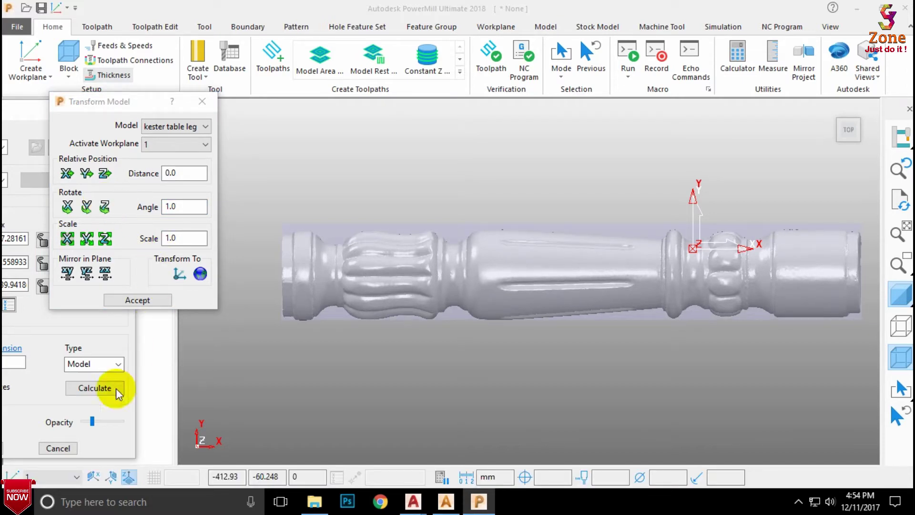
click(95, 389)
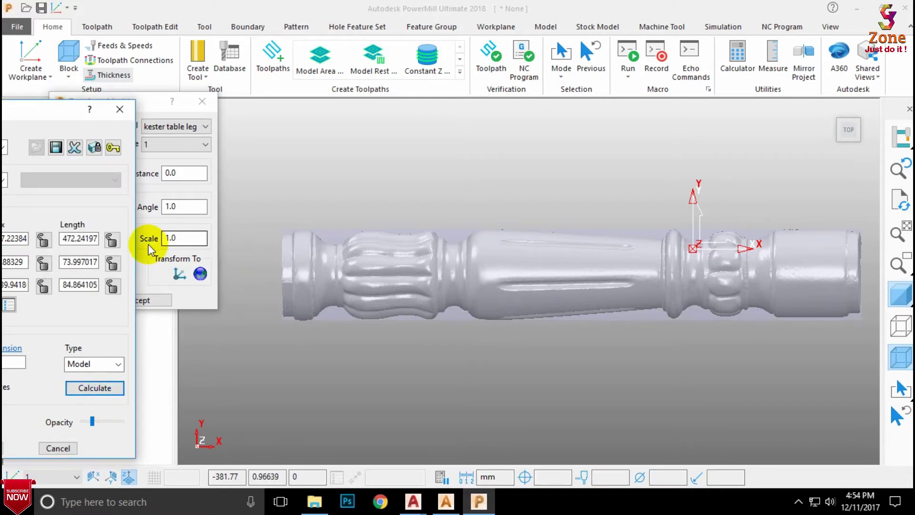
- Rotate the table leg model about the Z axis with an angle of -0.5 and recalculate the block
click(190, 181)
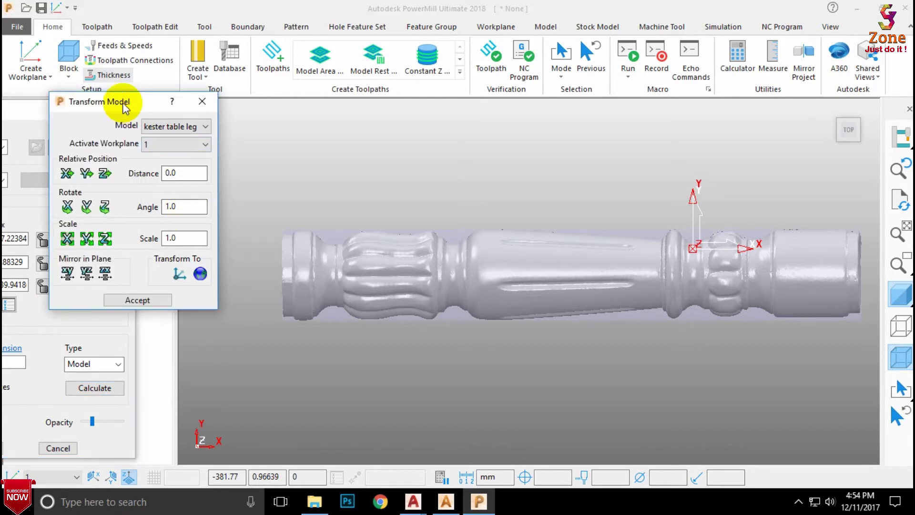
drag(126, 102, 232, 15)
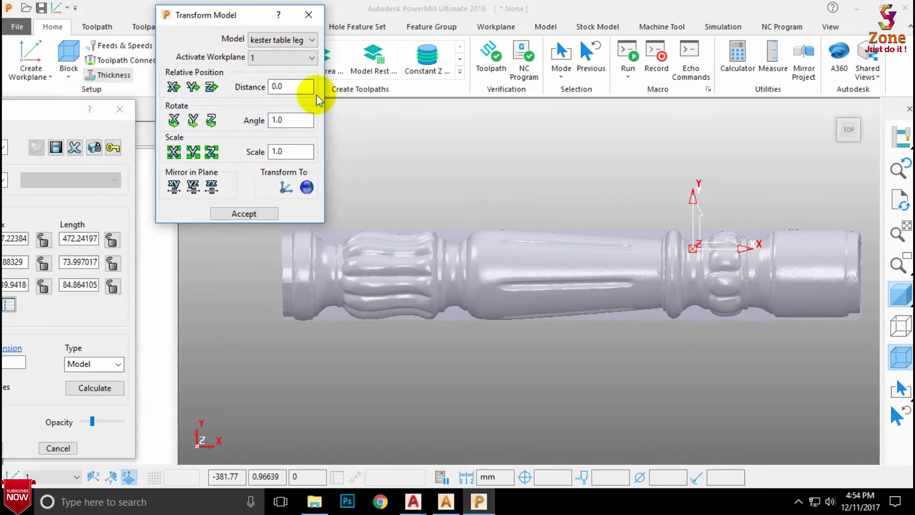
double_click(293, 118)
text(-0.5)
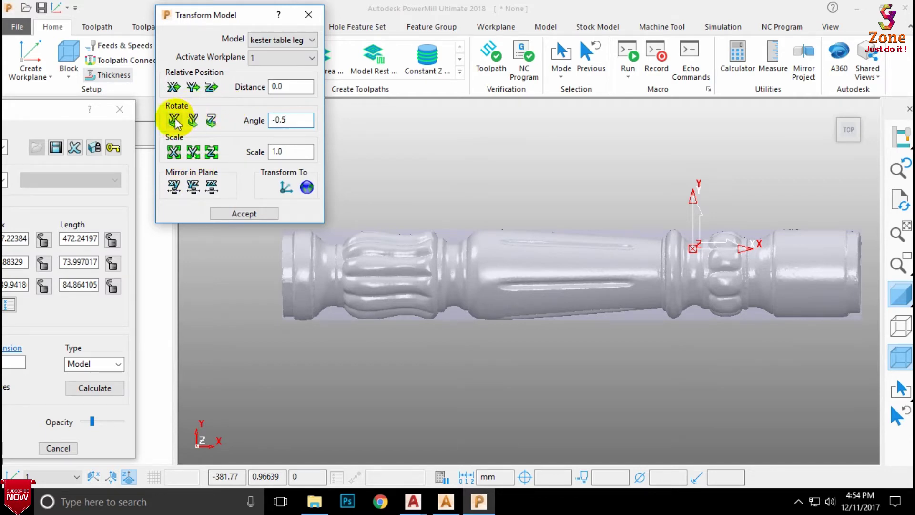
click(211, 121)
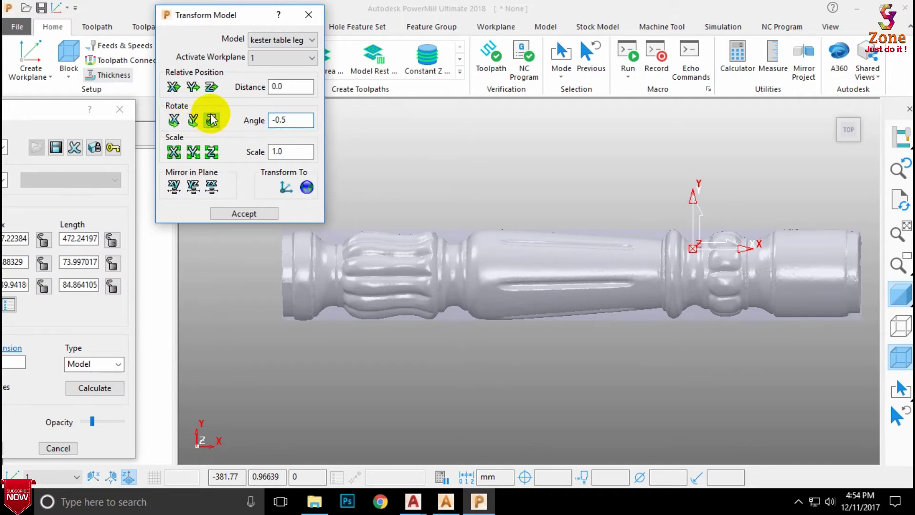
click(212, 120)
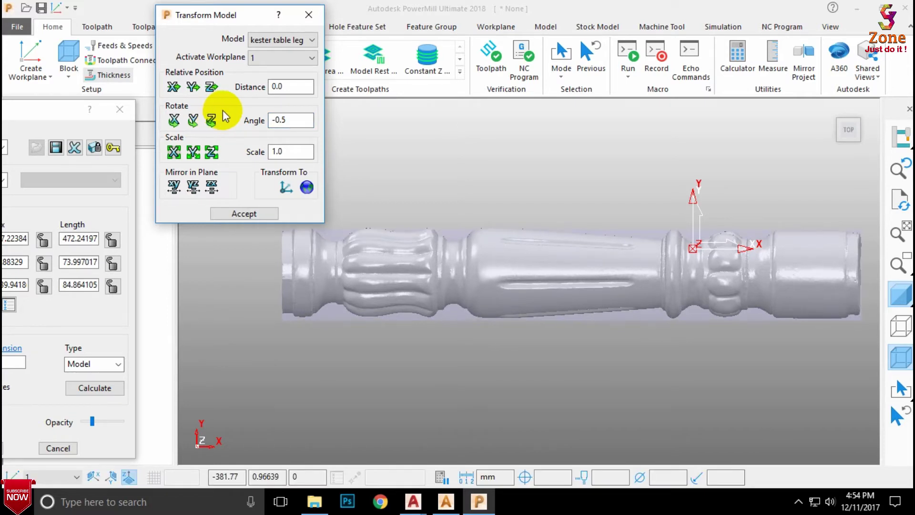
scroll(387, 259, down, 3)
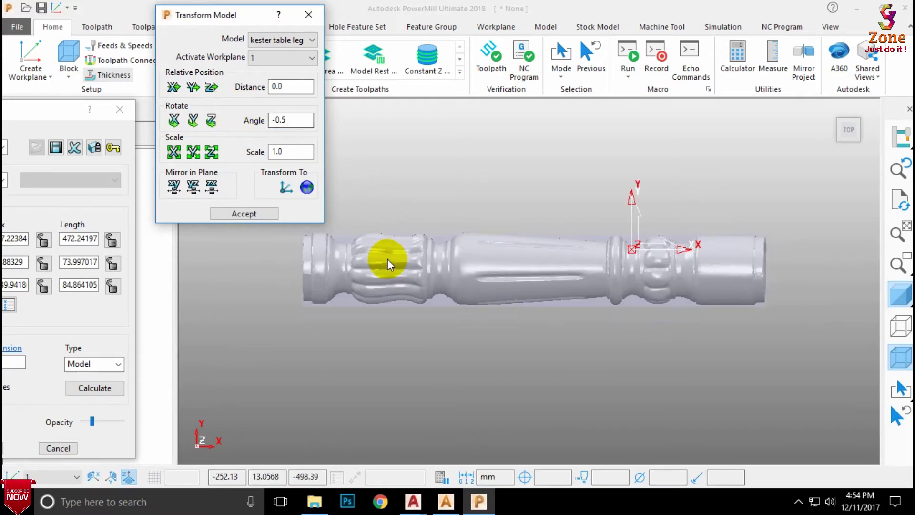
click(95, 388)
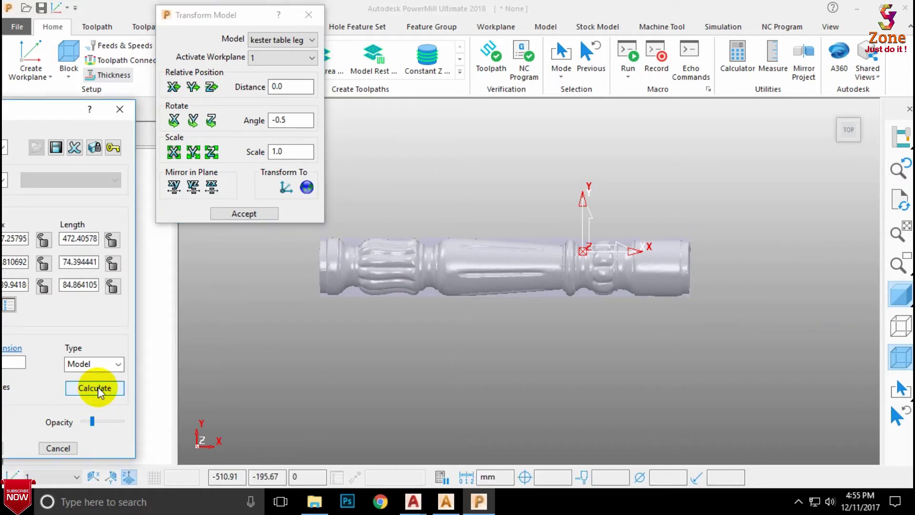
- Rotate the table leg model about the Z axis with an angle of 0.2 and recalculate the block
scroll(324, 242, up, 4)
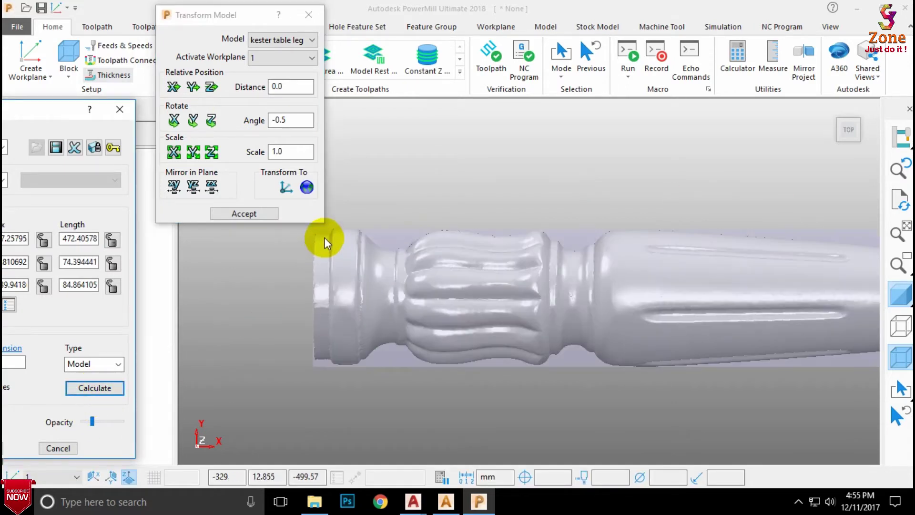
scroll(324, 242, up, 2)
click(289, 121)
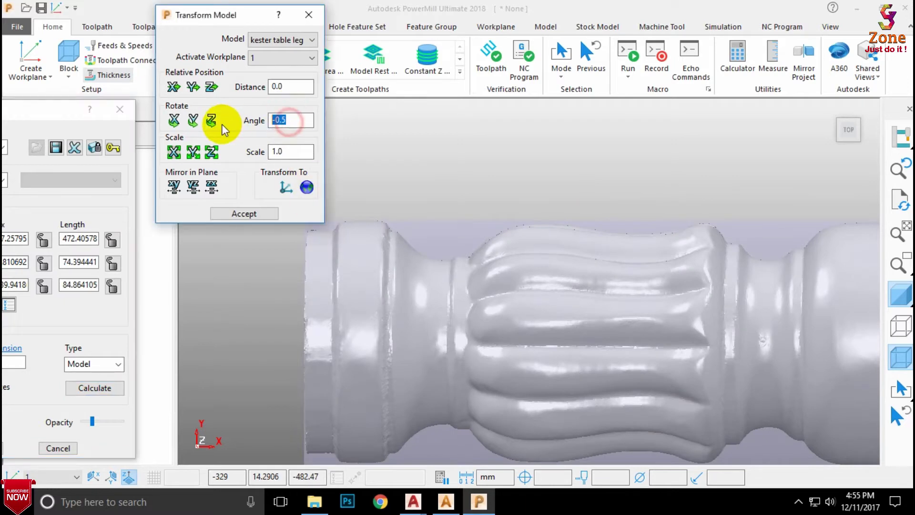
text(0.2)
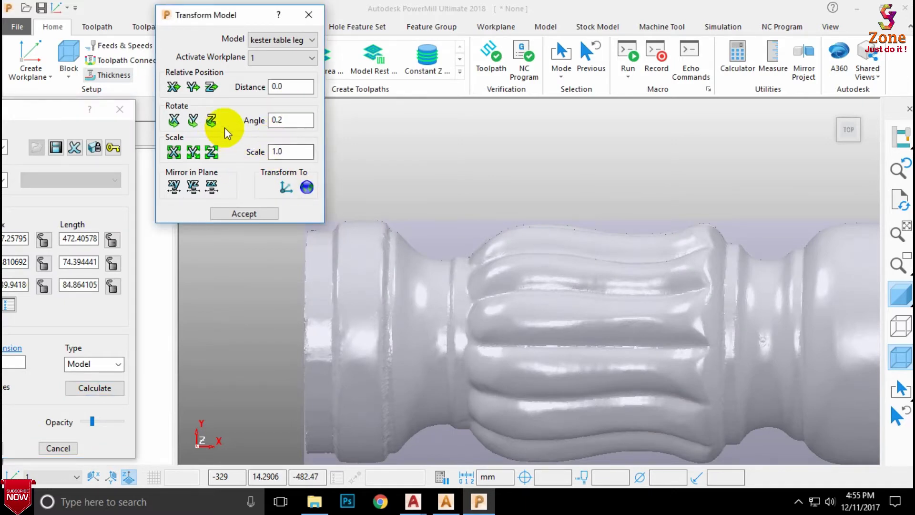
click(212, 121)
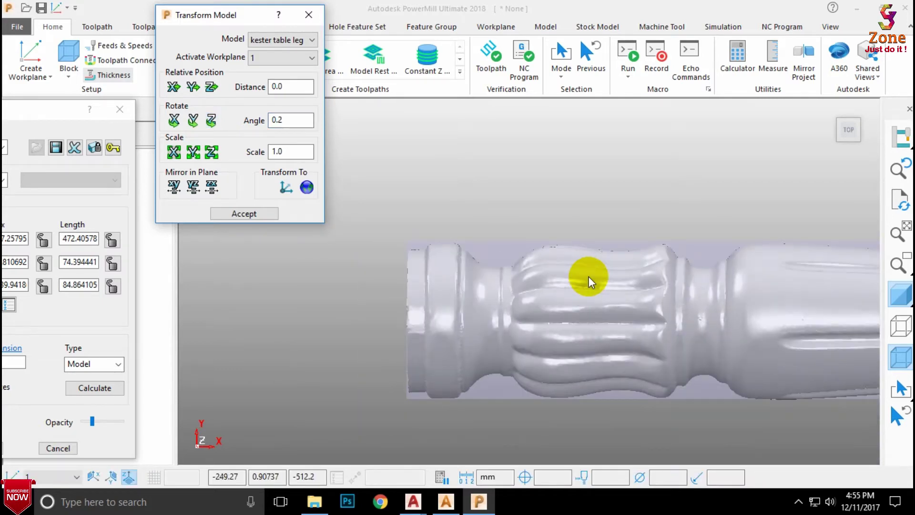
click(95, 388)
- Examine from above how both ends of the table leg line up with the recalculated block
scroll(765, 336, down, 5)
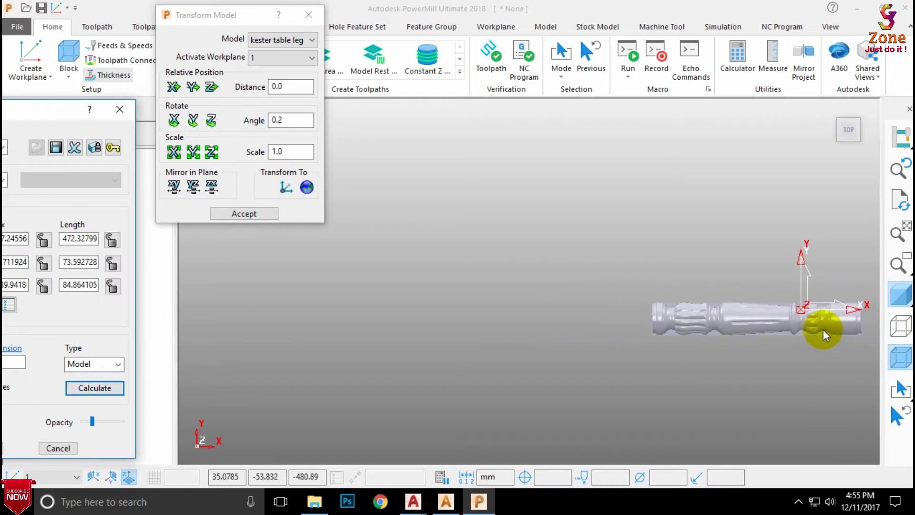
scroll(823, 330, up, 5)
scroll(870, 323, down, 4)
scroll(848, 314, up, 3)
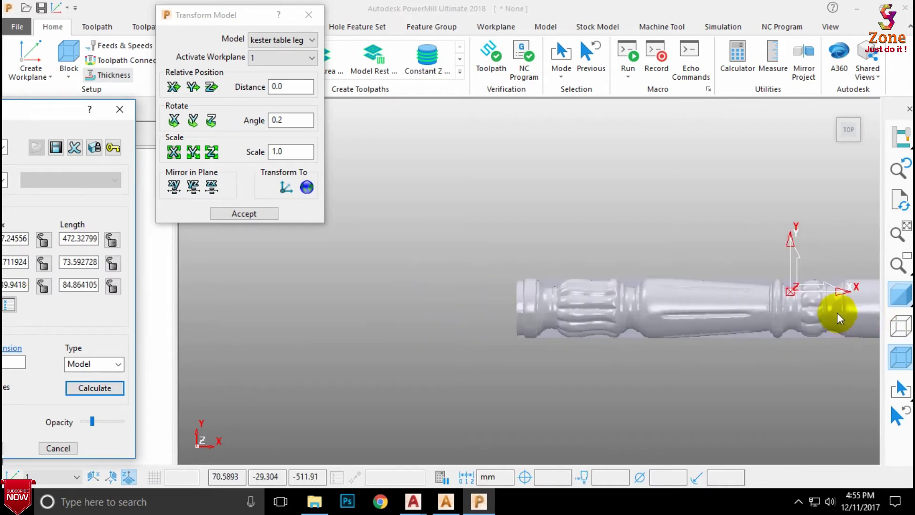
scroll(837, 316, up, 3)
scroll(691, 291, down, 5)
scroll(762, 305, up, 2)
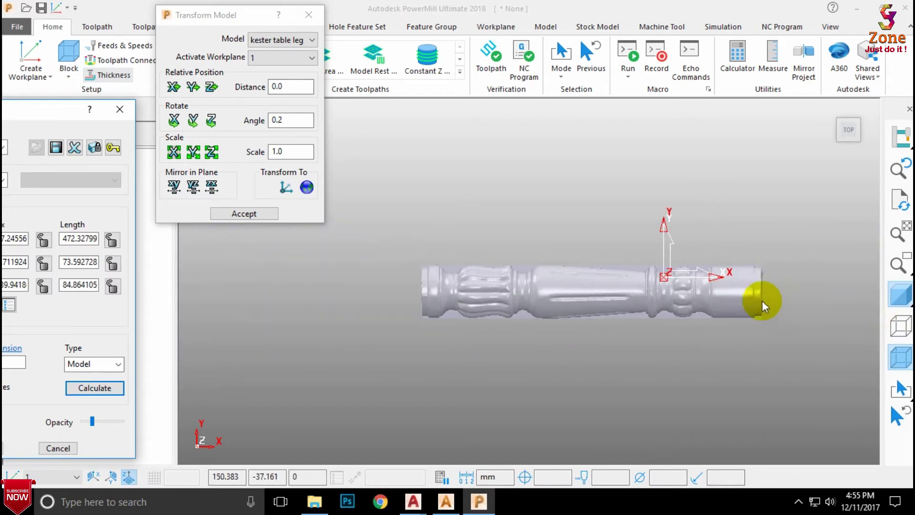
scroll(700, 283, up, 1)
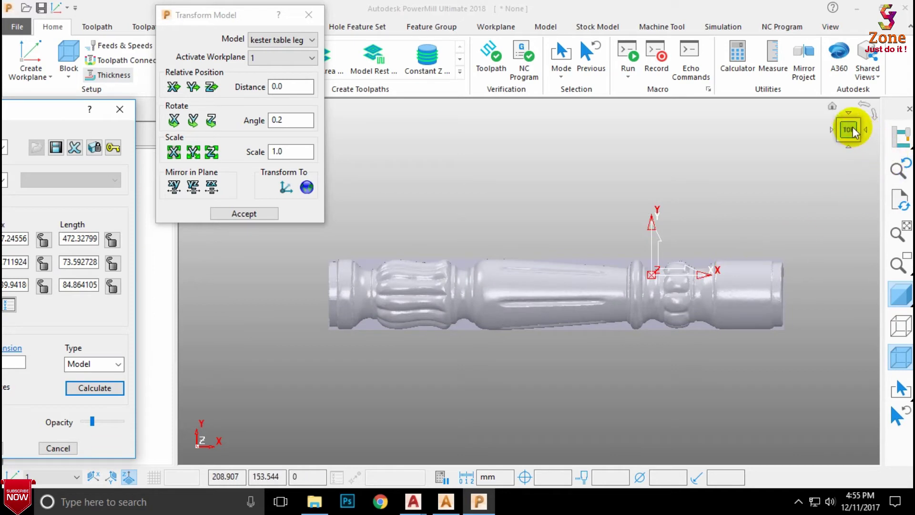
- In the front view, rotate the table leg model about the Y axis with an angle of 1.0 and recalculate the block
click(848, 145)
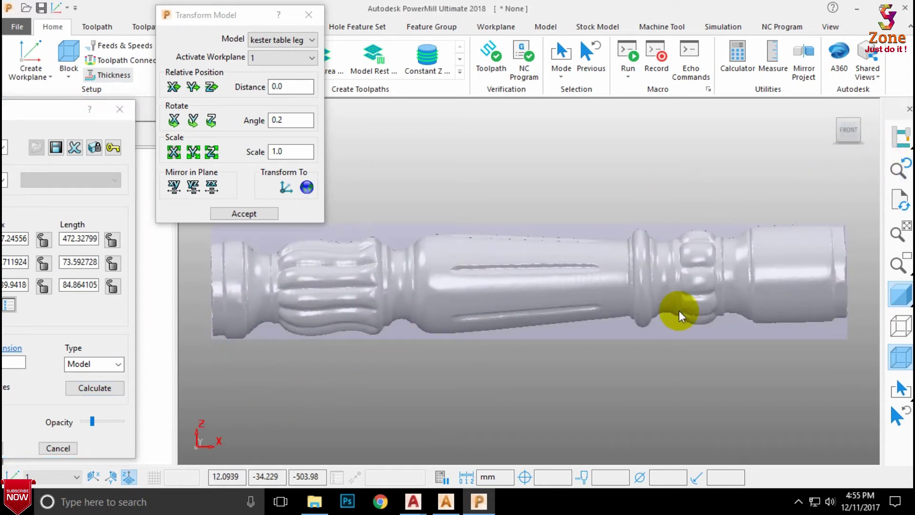
click(284, 123)
double_click(292, 120)
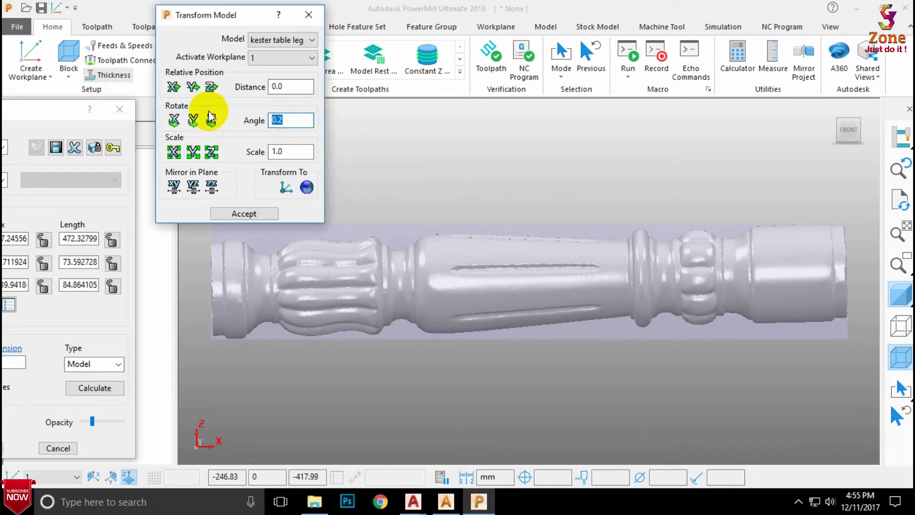
text(1)
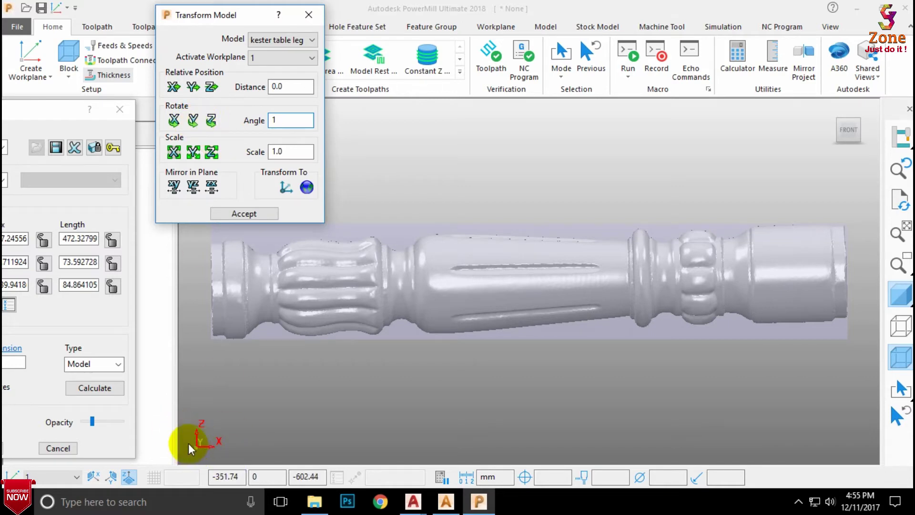
click(191, 121)
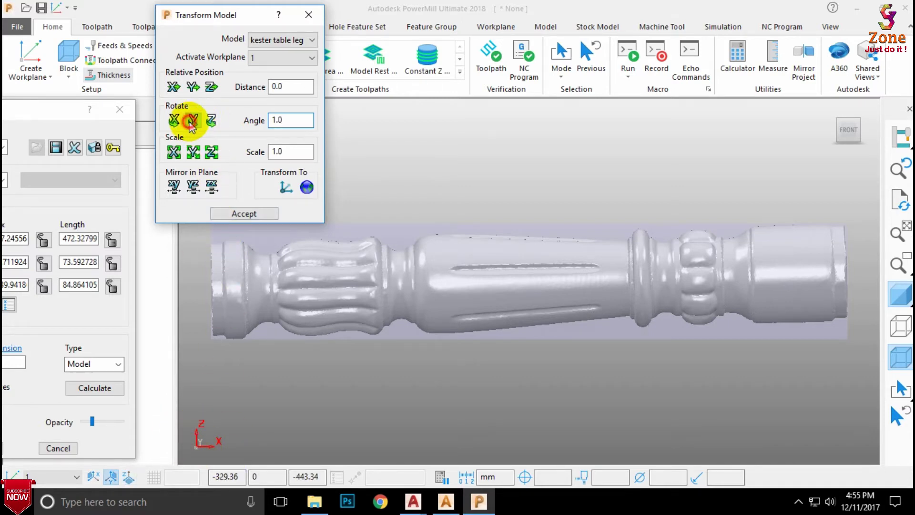
click(191, 123)
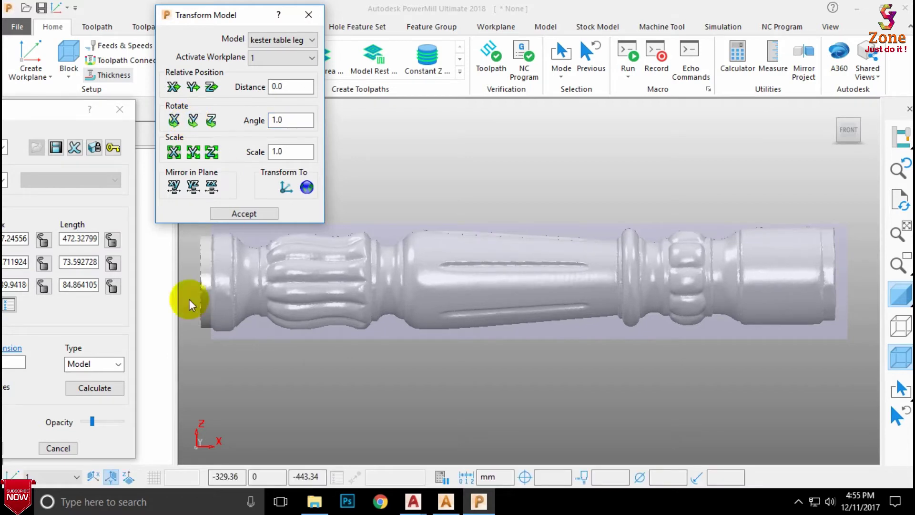
click(93, 389)
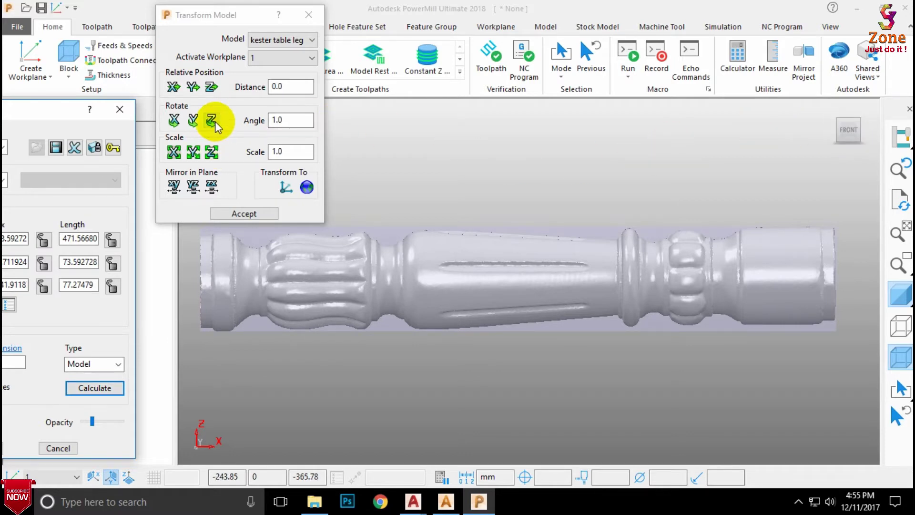
- Rotate the table leg about the Y axis by another 1.0 and recalculate the block again
click(193, 122)
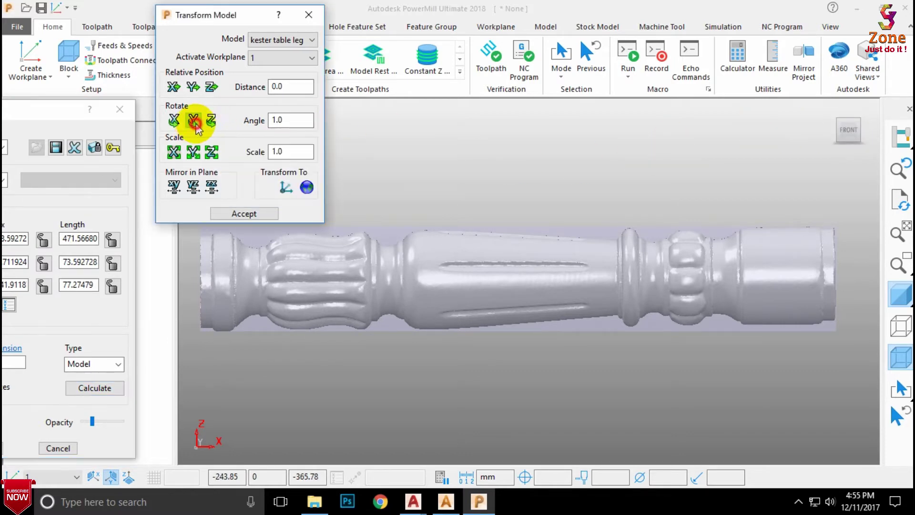
click(194, 122)
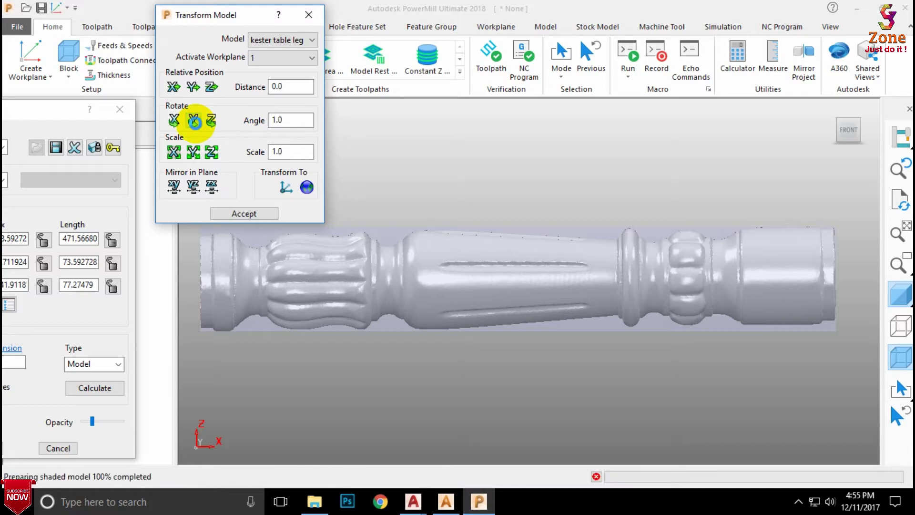
click(79, 388)
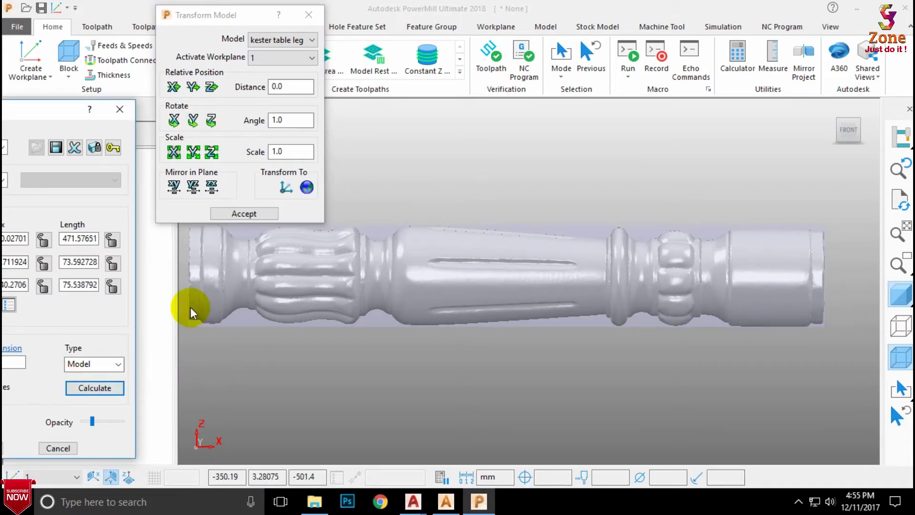
- Rotate the table leg model about the Y axis with an angle of -0.5 and recalculate the block
double_click(286, 120)
click(191, 125)
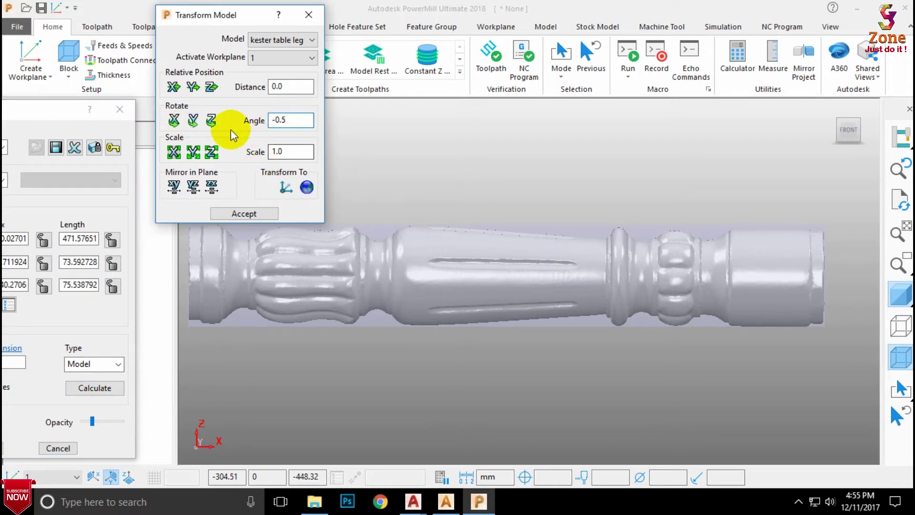
click(192, 123)
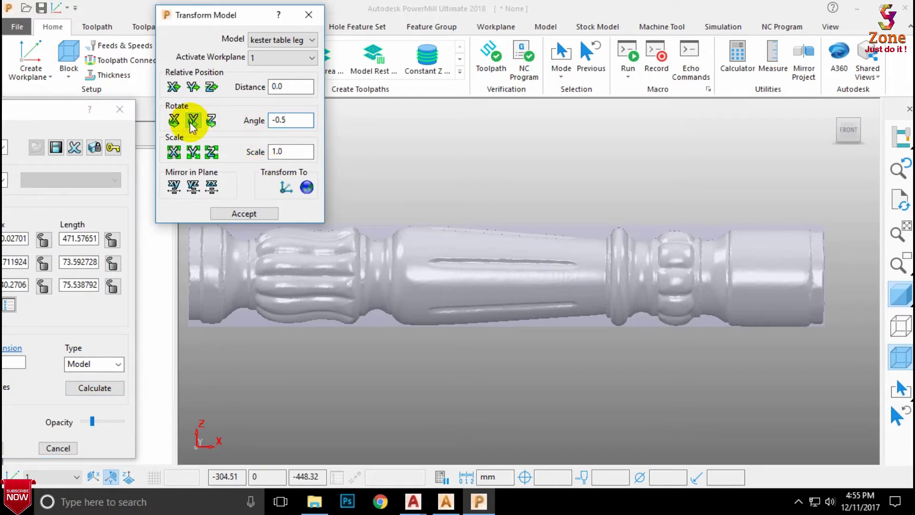
click(192, 123)
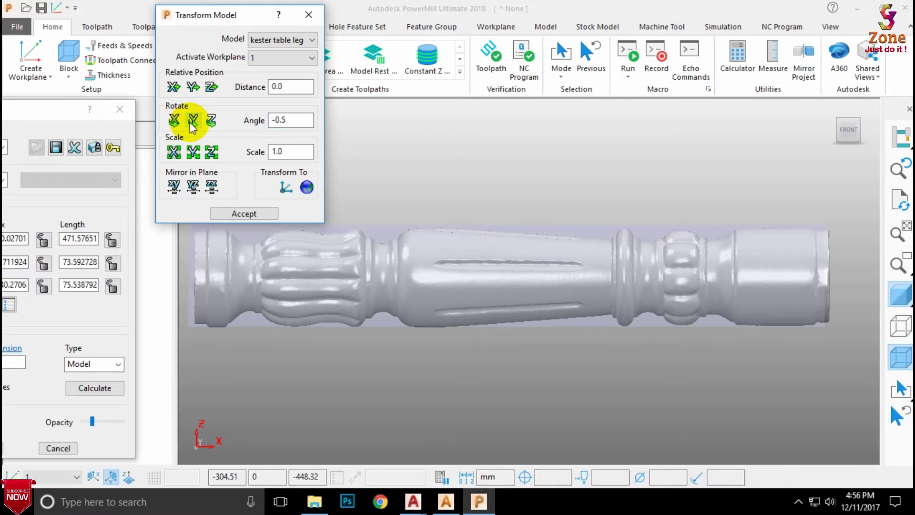
click(117, 388)
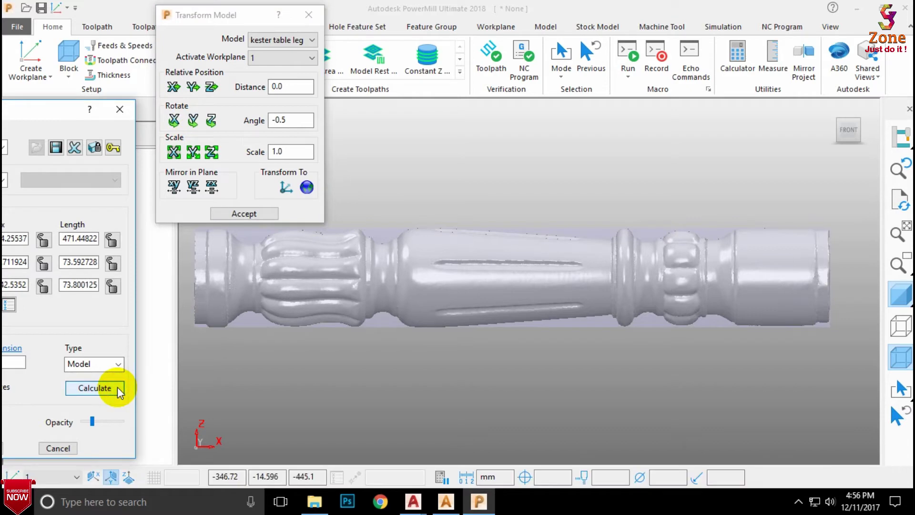
scroll(505, 272, down, 3)
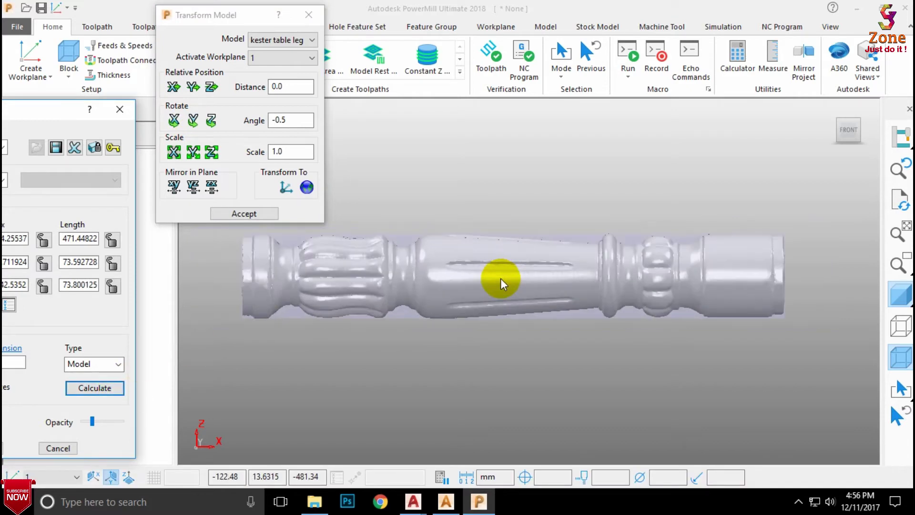
- Check the table leg's alignment inside the block from the bottom, back, left and front, and return to the top view
click(850, 148)
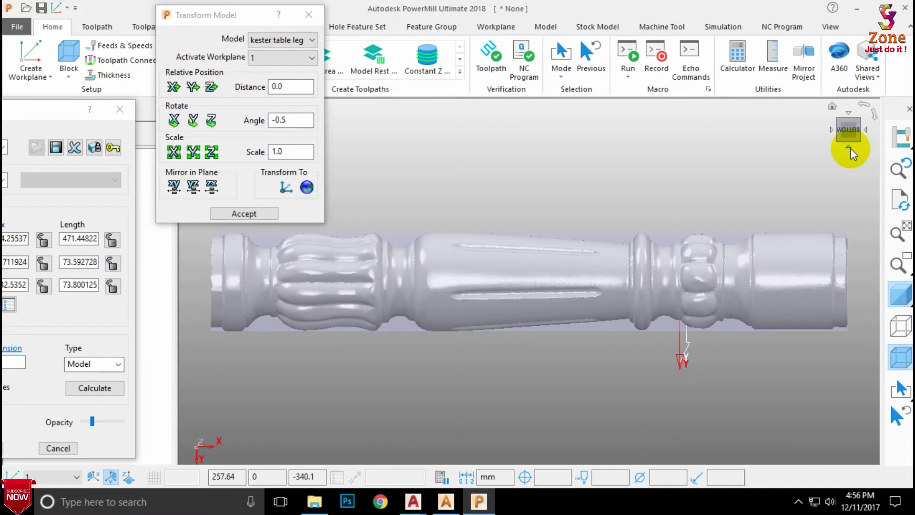
click(851, 147)
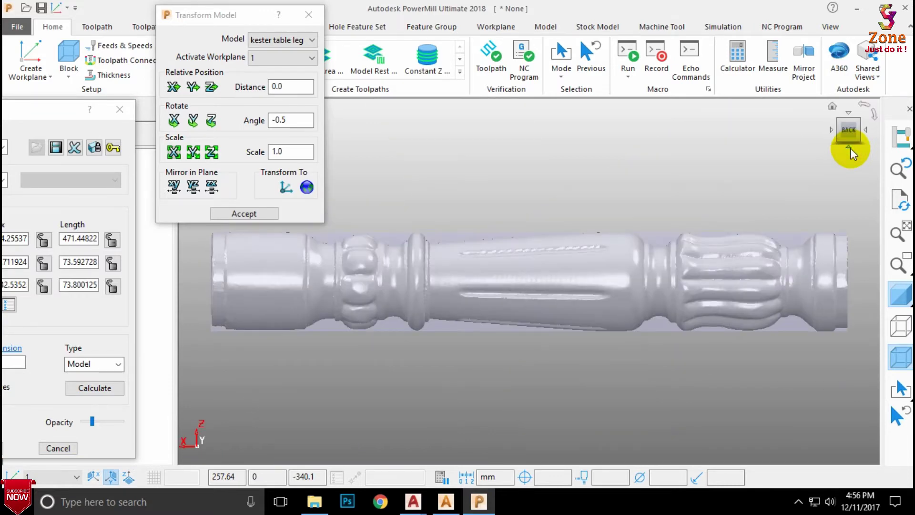
click(850, 148)
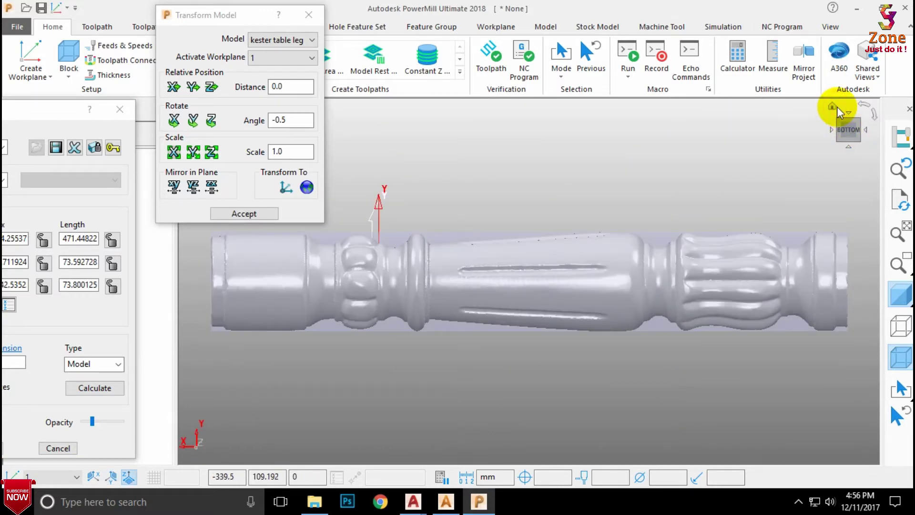
click(836, 107)
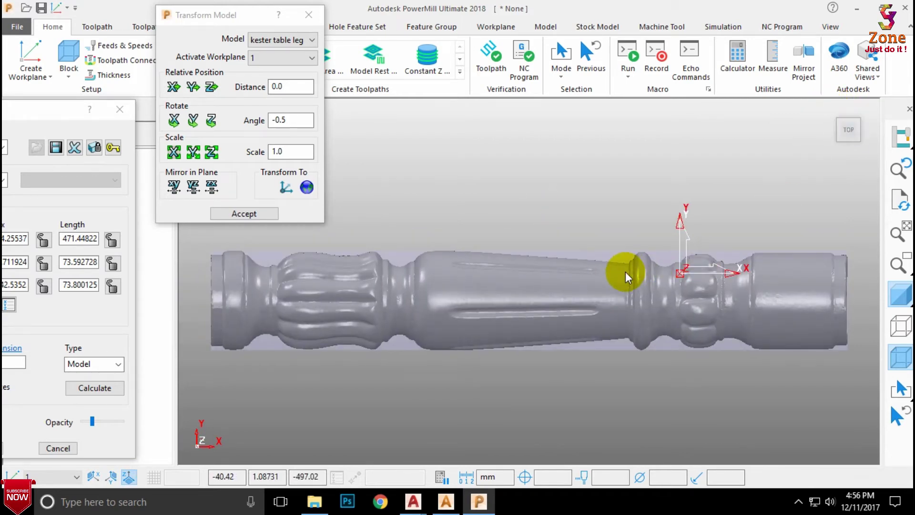
middle_drag(625, 272, 573, 264)
middle_drag(388, 270, 388, 287)
click(852, 128)
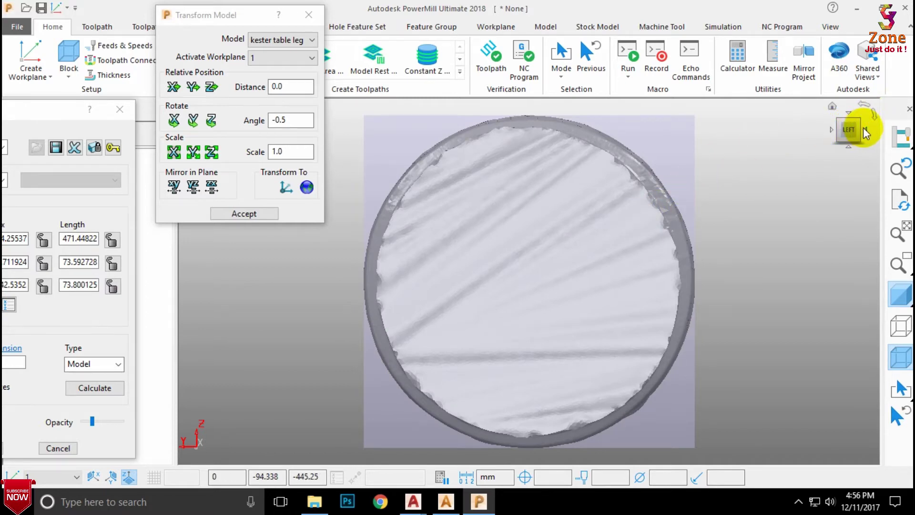
click(865, 129)
click(865, 128)
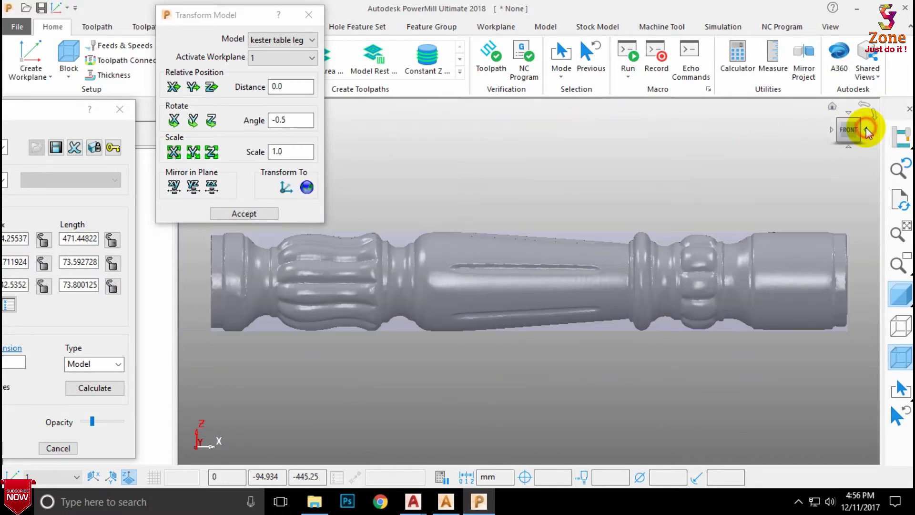
click(867, 127)
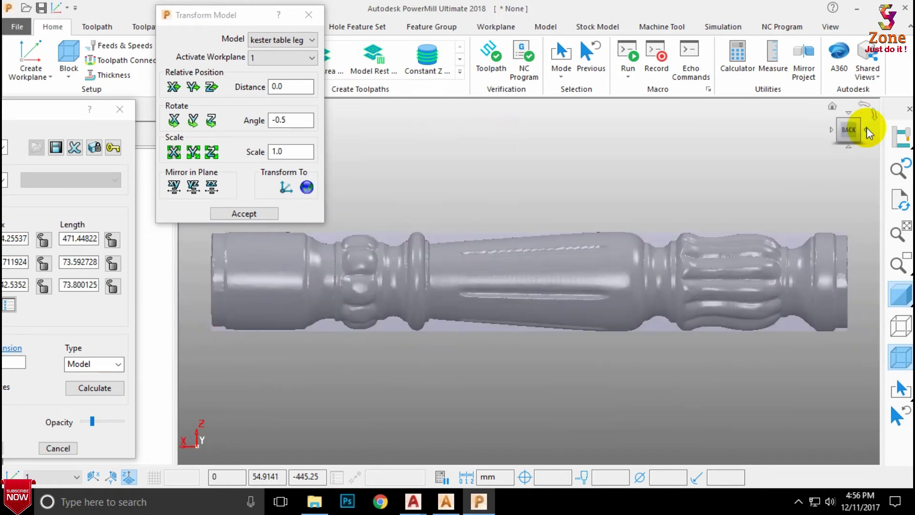
click(830, 114)
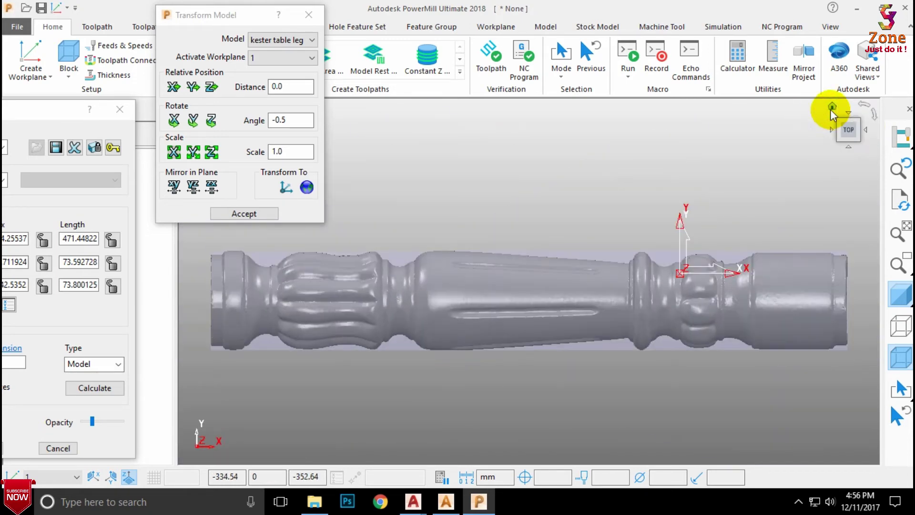
click(831, 108)
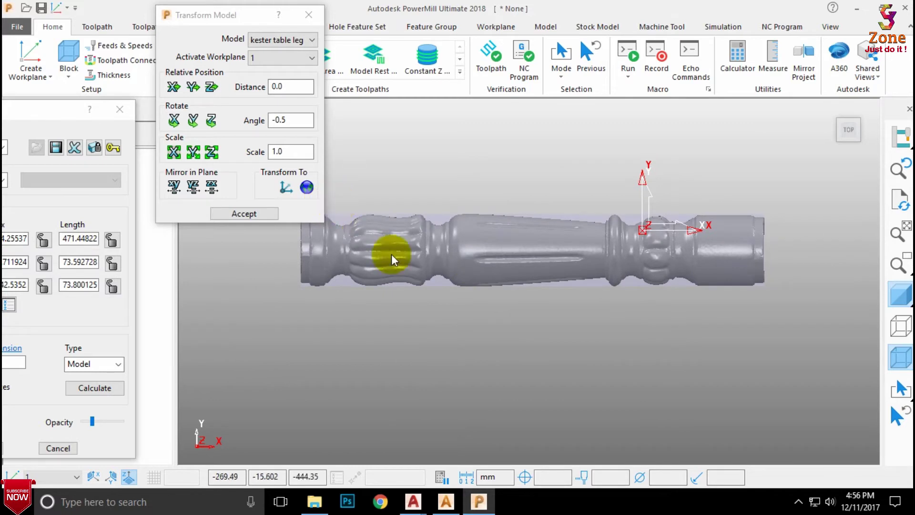
- Examine the table leg's position relative to the workplane origin and X axis in the top view
scroll(456, 273, up, 2)
scroll(452, 259, down, 1)
scroll(586, 228, down, 2)
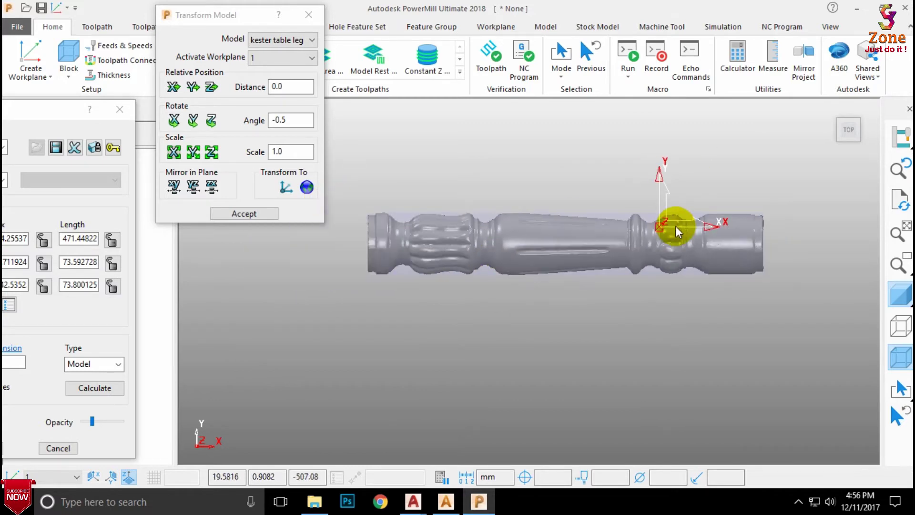
scroll(676, 227, up, 1)
scroll(468, 212, down, 2)
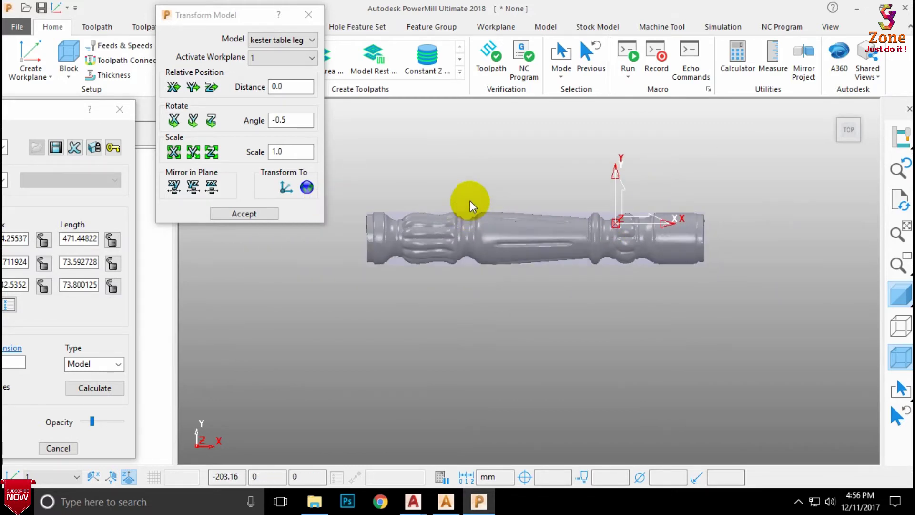
scroll(457, 191, up, 1)
scroll(457, 190, up, 1)
scroll(457, 191, down, 1)
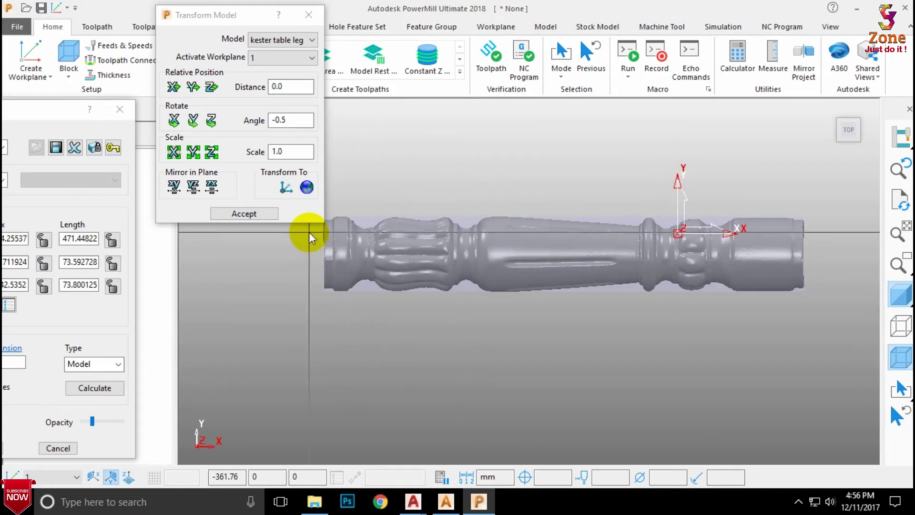
scroll(342, 245, up, 1)
scroll(342, 246, up, 2)
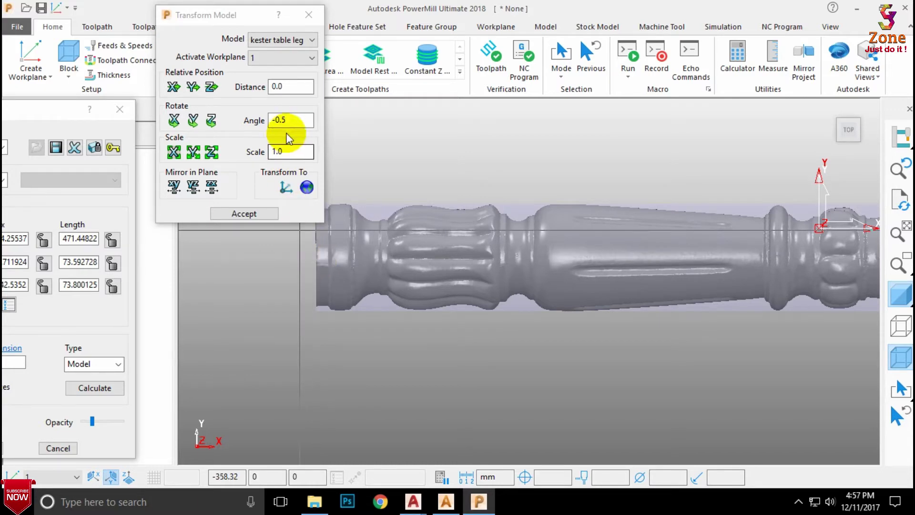
- Move the table leg model 20 along the Y axis and recalculate the block around it
click(296, 88)
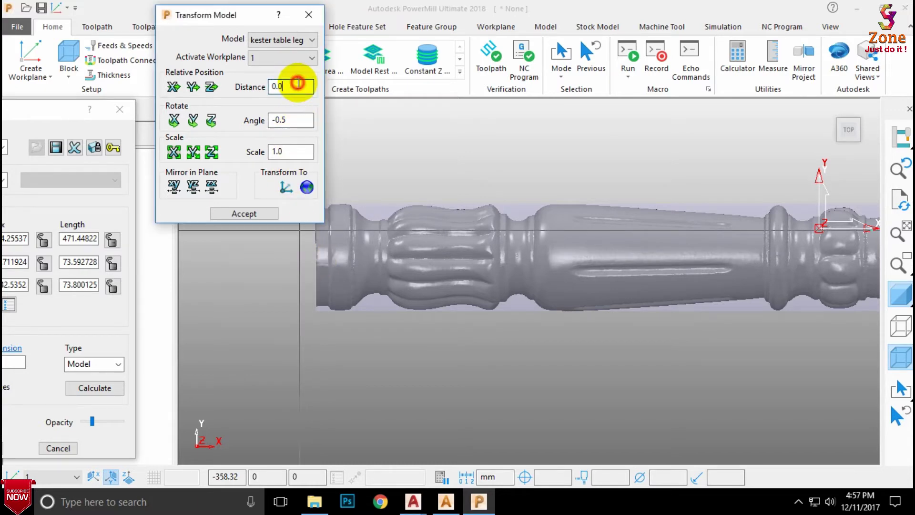
text(20.0)
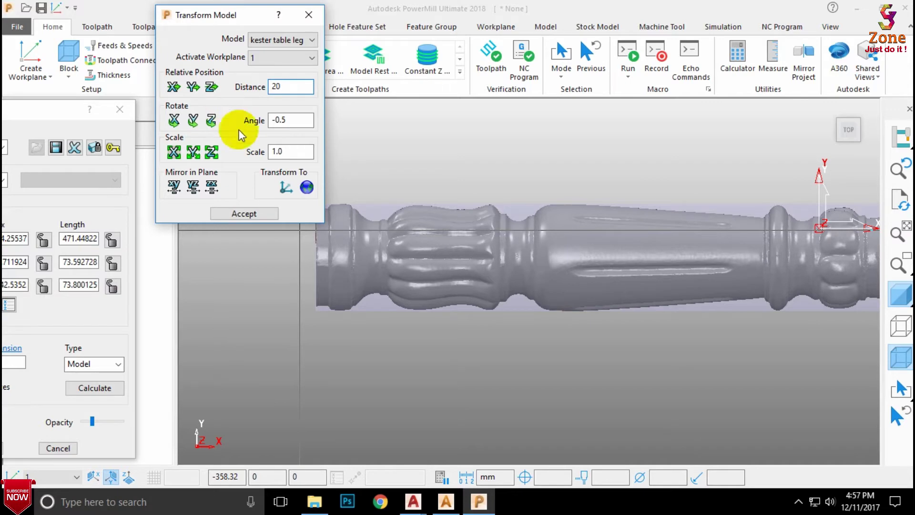
click(193, 88)
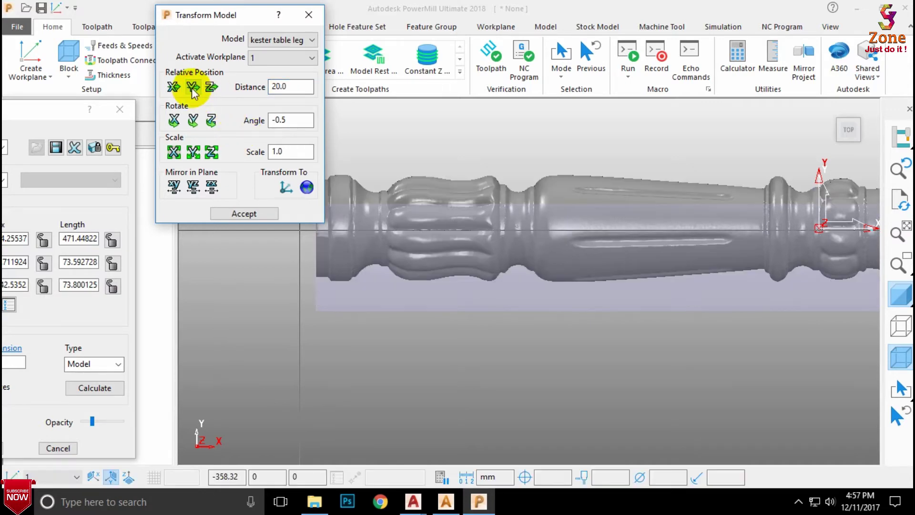
click(99, 387)
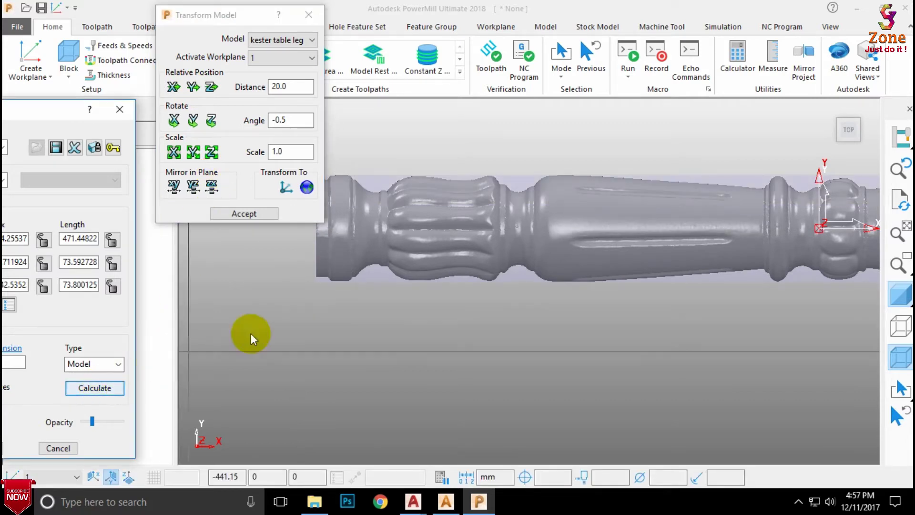
- Using the front view, move the table leg model 480 along the Z axis and recalculate the block
scroll(433, 275, down, 3)
scroll(512, 230, up, 5)
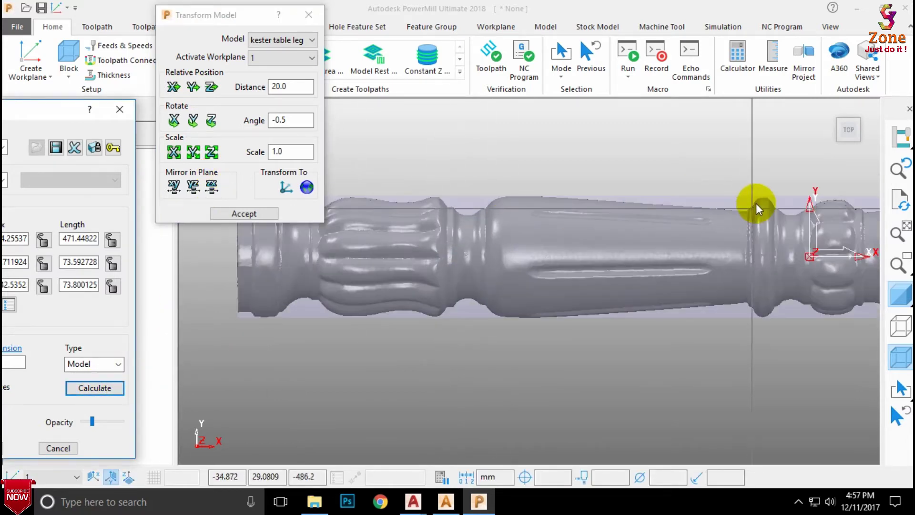
click(850, 145)
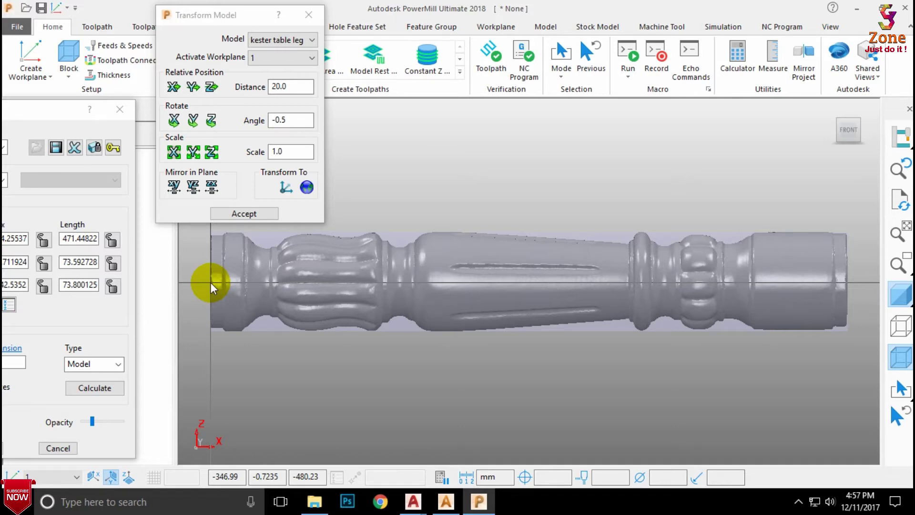
click(295, 87)
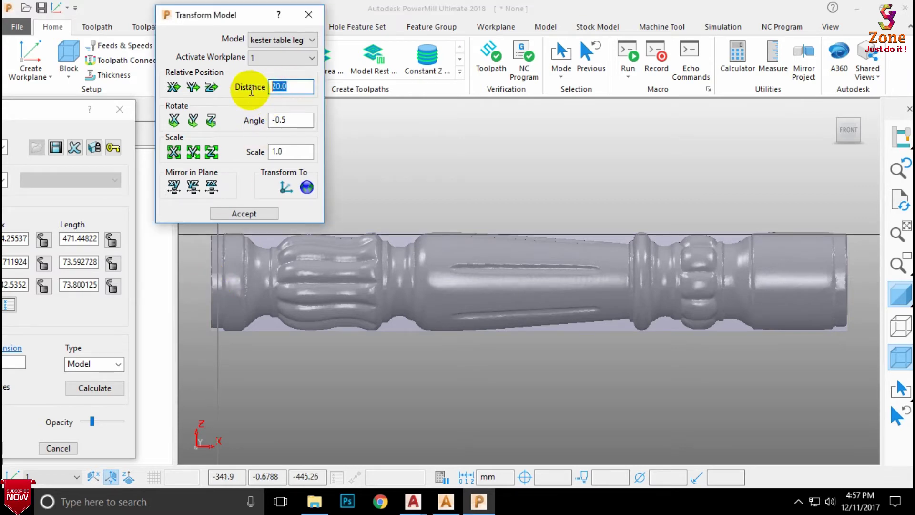
text(480)
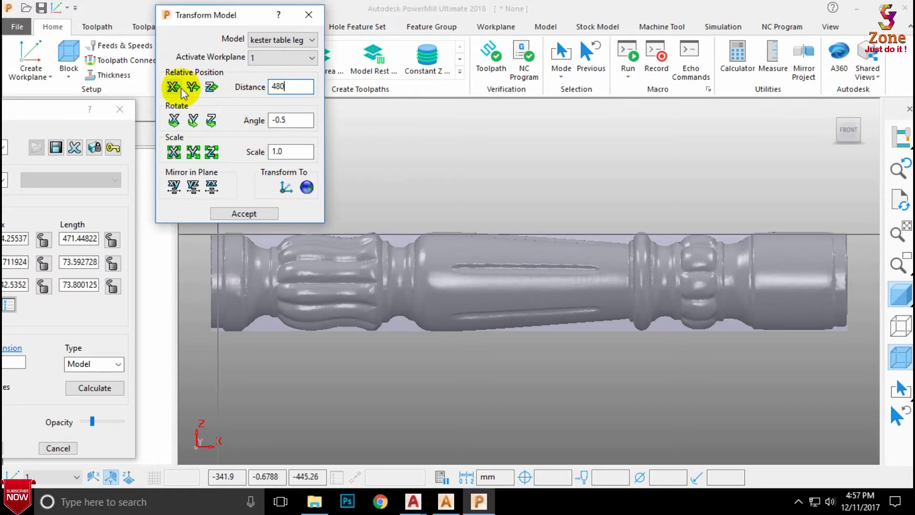
click(211, 87)
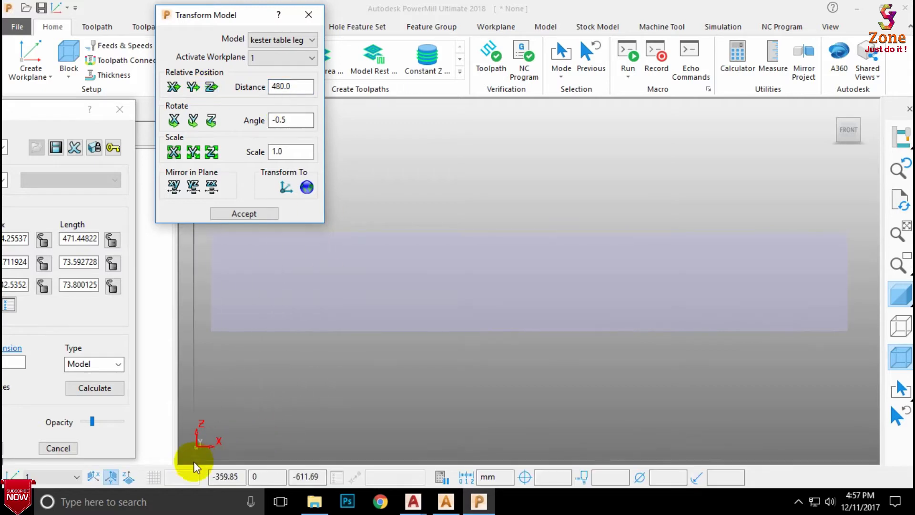
click(97, 389)
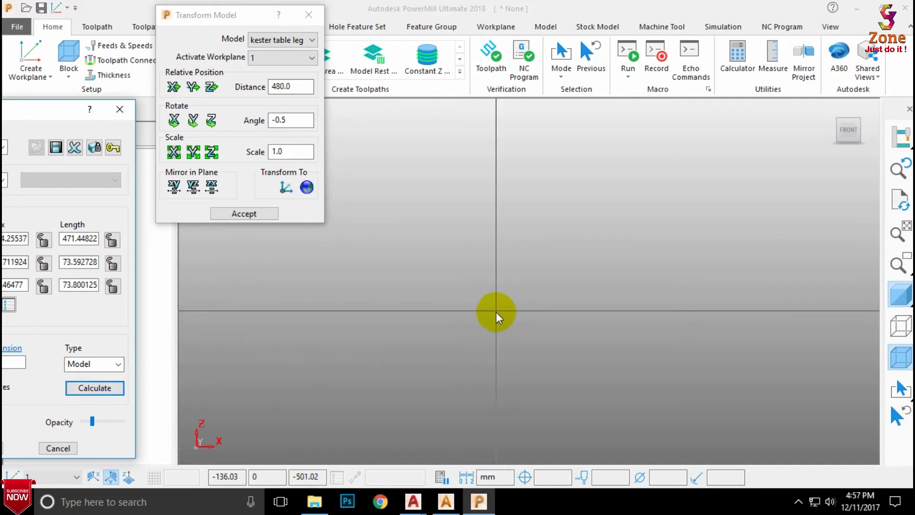
- Using the top view, move the table leg model 347 along the X axis and recalculate the block
click(832, 107)
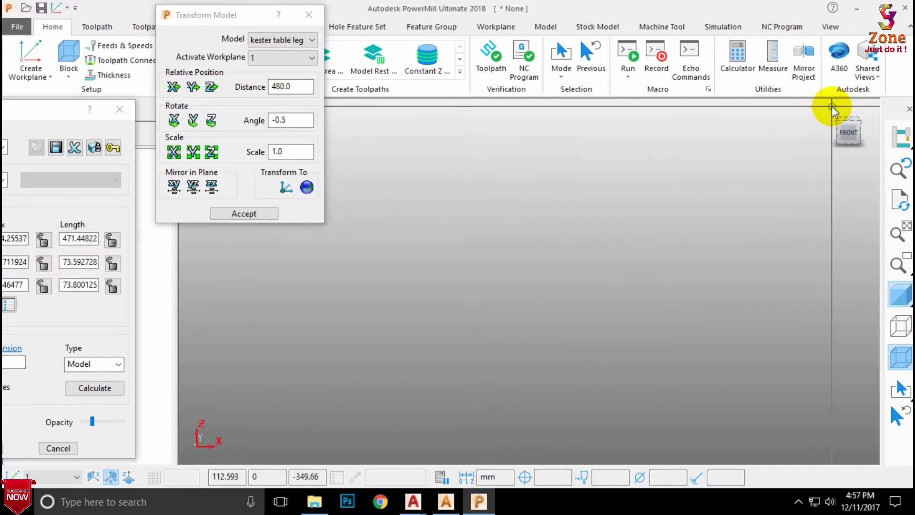
click(831, 106)
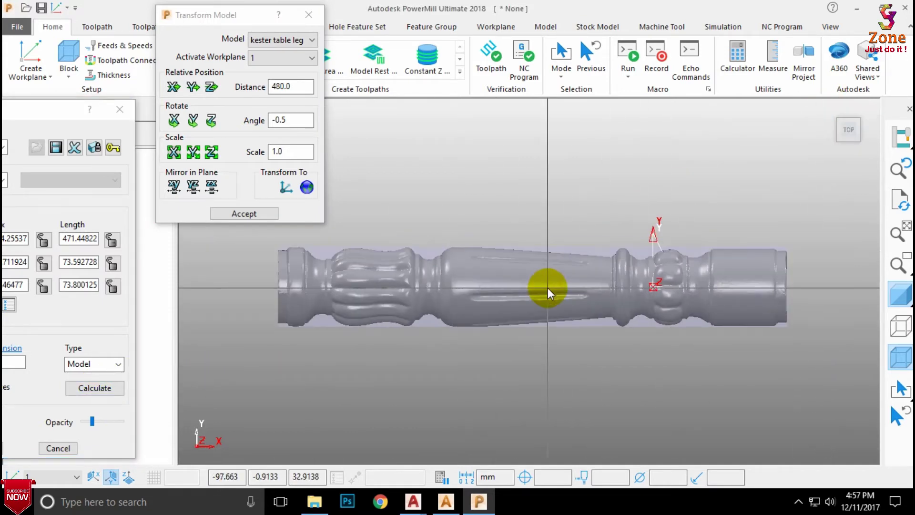
scroll(405, 279, up, 2)
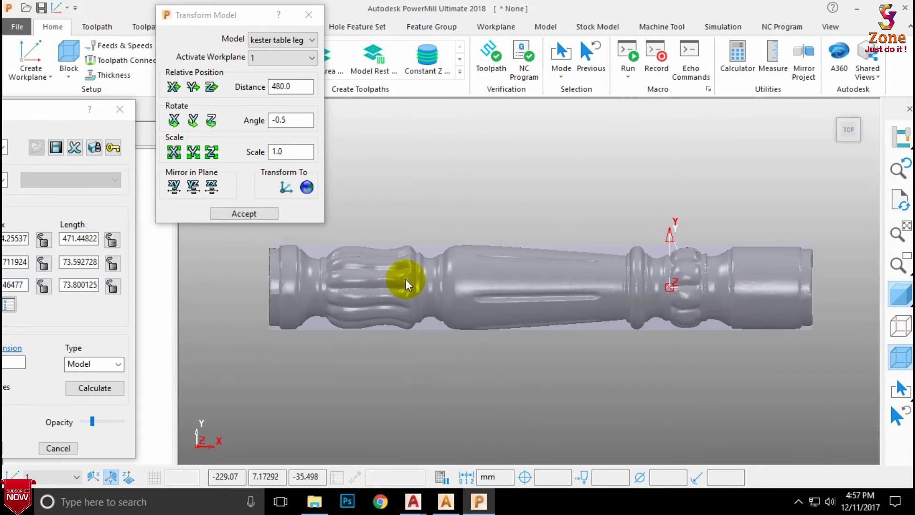
scroll(317, 255, up, 1)
scroll(316, 255, down, 1)
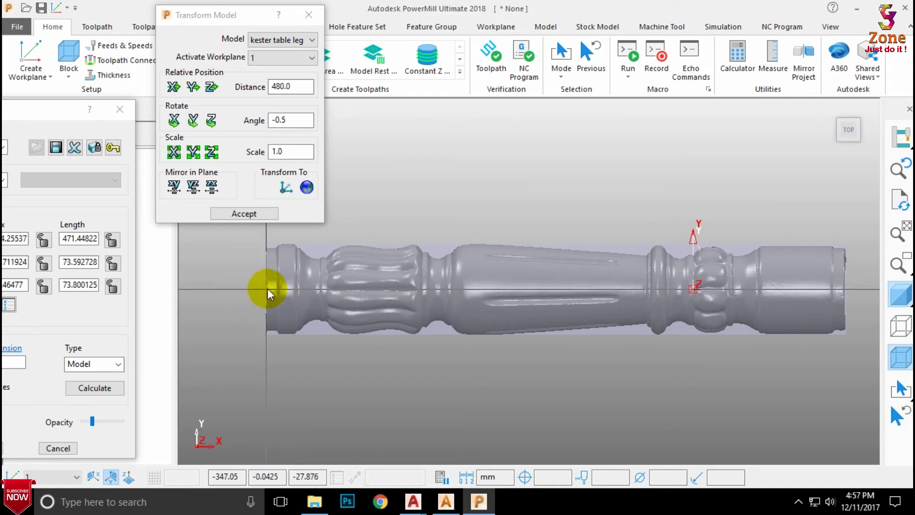
click(307, 87)
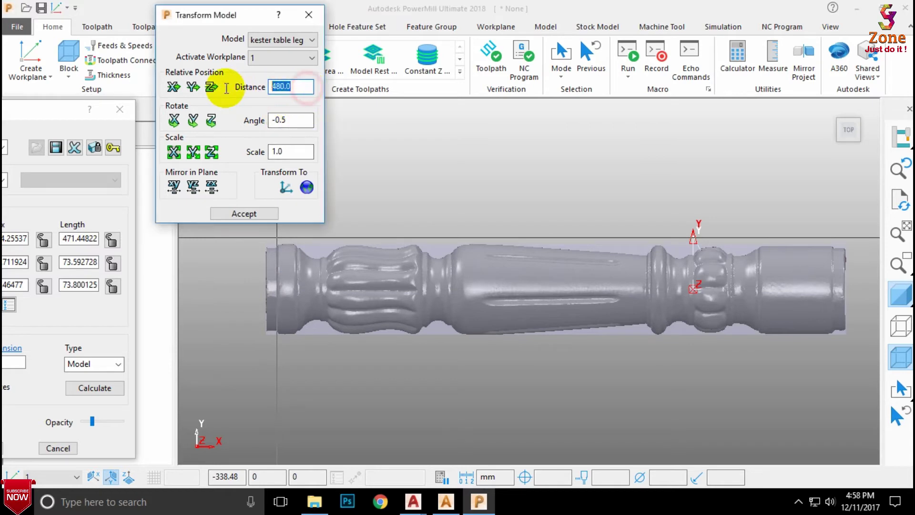
text(347)
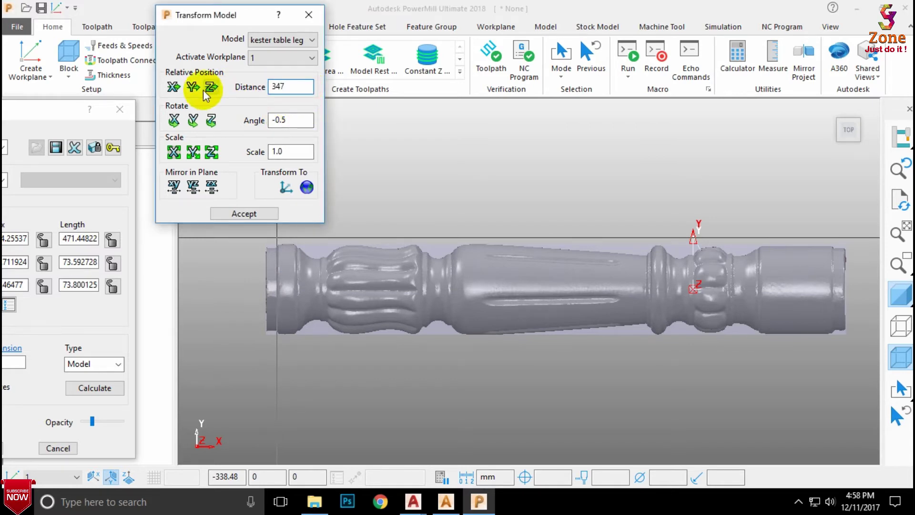
click(174, 86)
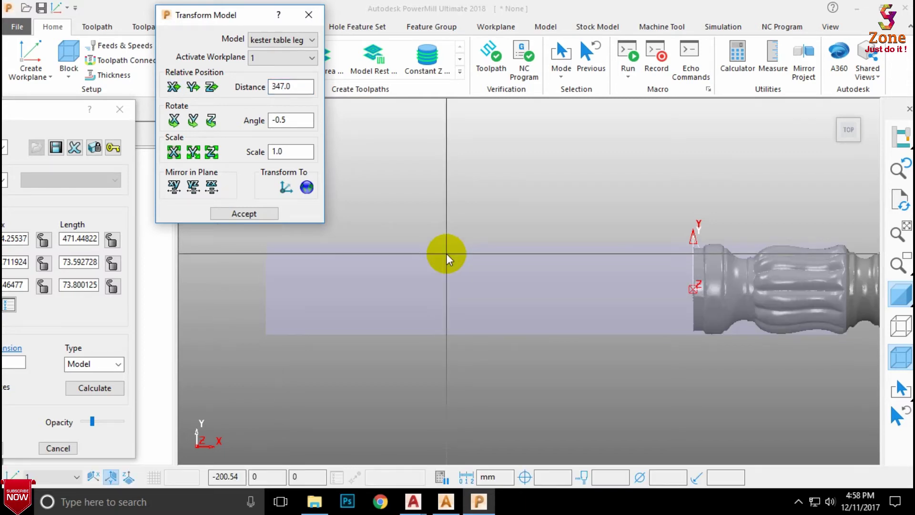
click(88, 390)
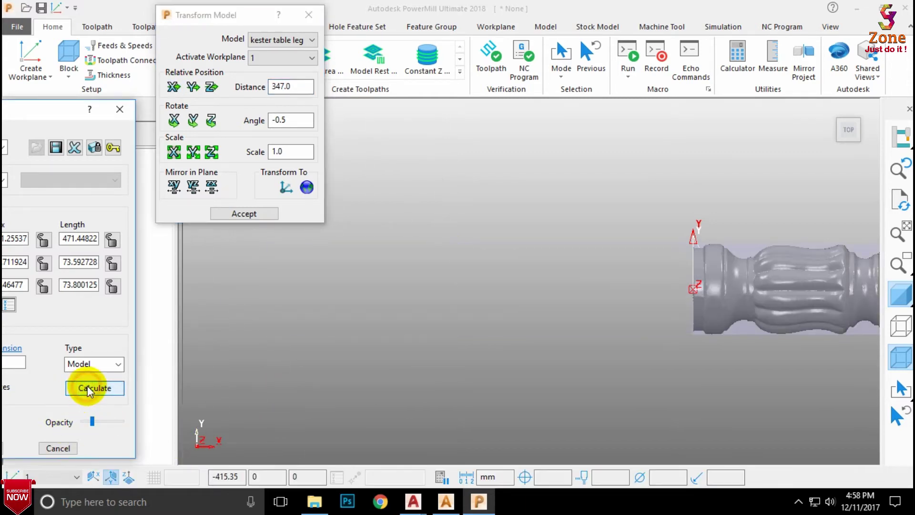
- Check the table leg's end against the workplane origin, ending in the top view, and accept the model transformation
click(893, 140)
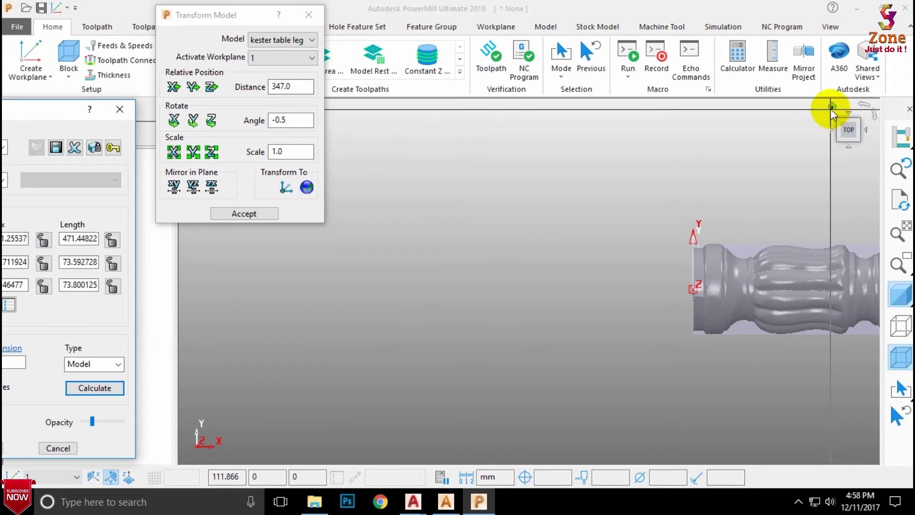
middle_drag(490, 252, 525, 393)
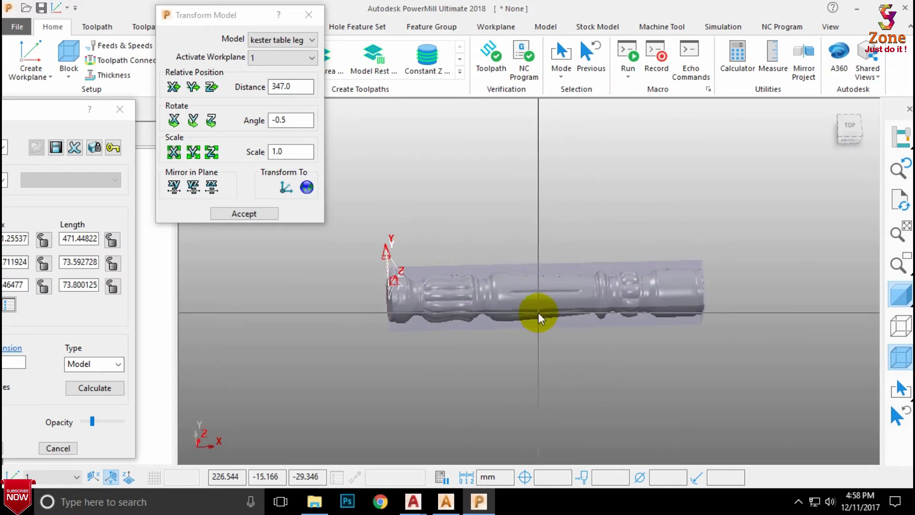
click(833, 105)
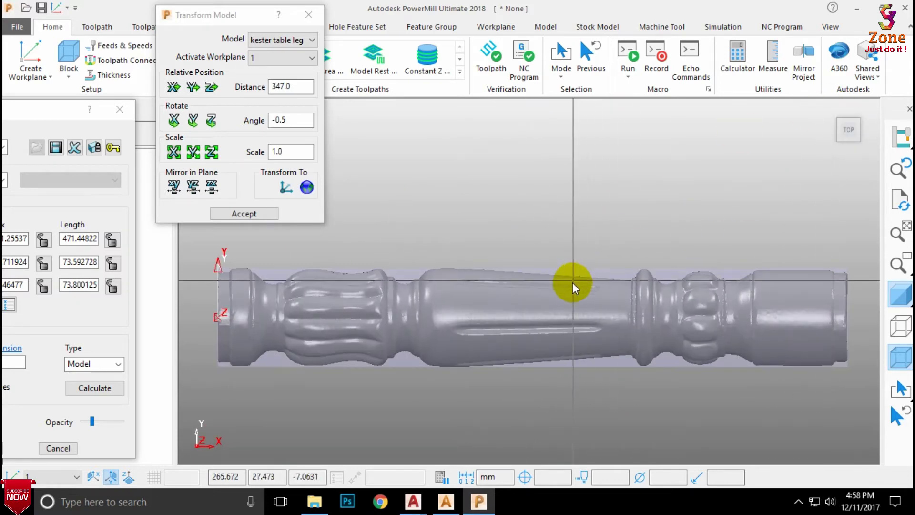
scroll(347, 287, up, 1)
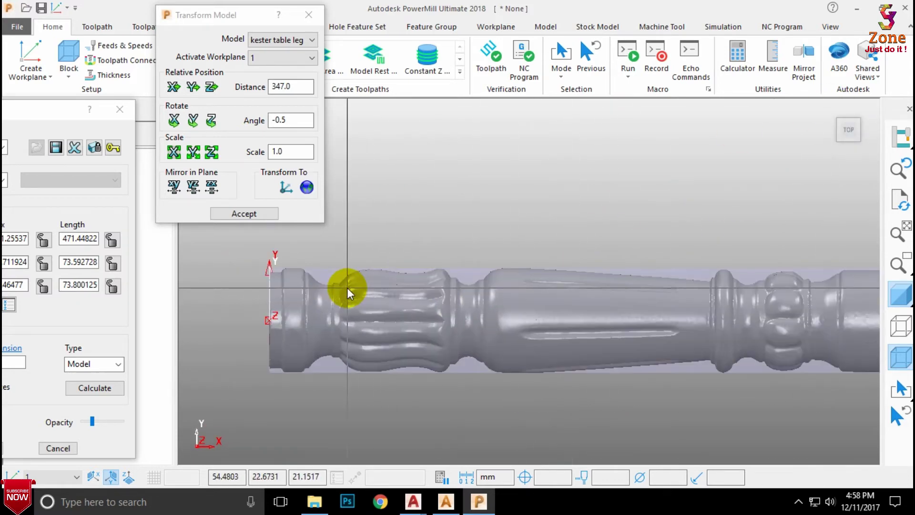
click(241, 213)
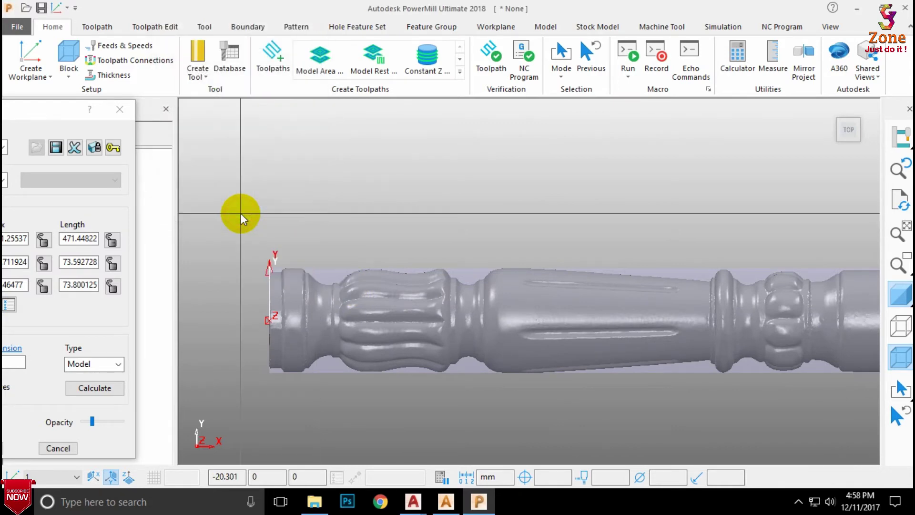
- Bring the whole Block dialog into view and recalculate the block limits from the model
drag(67, 108, 173, 88)
scroll(376, 291, up, 2)
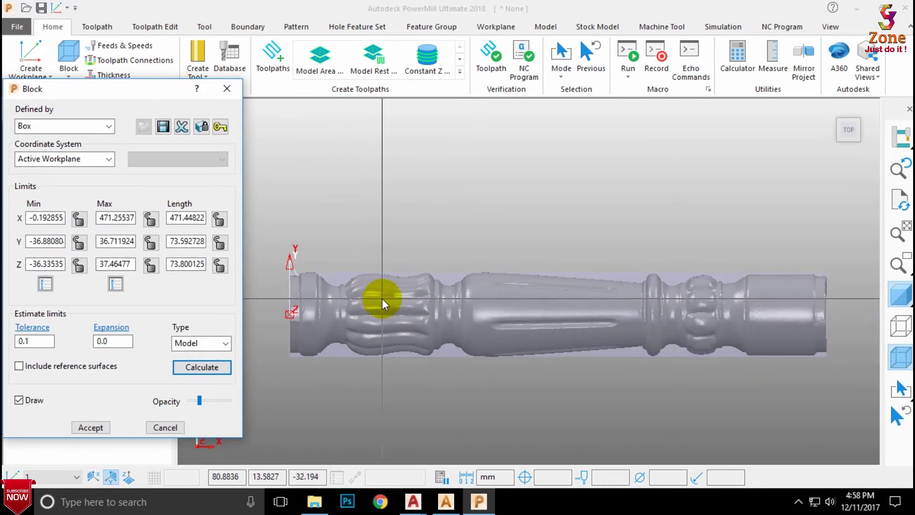
click(191, 370)
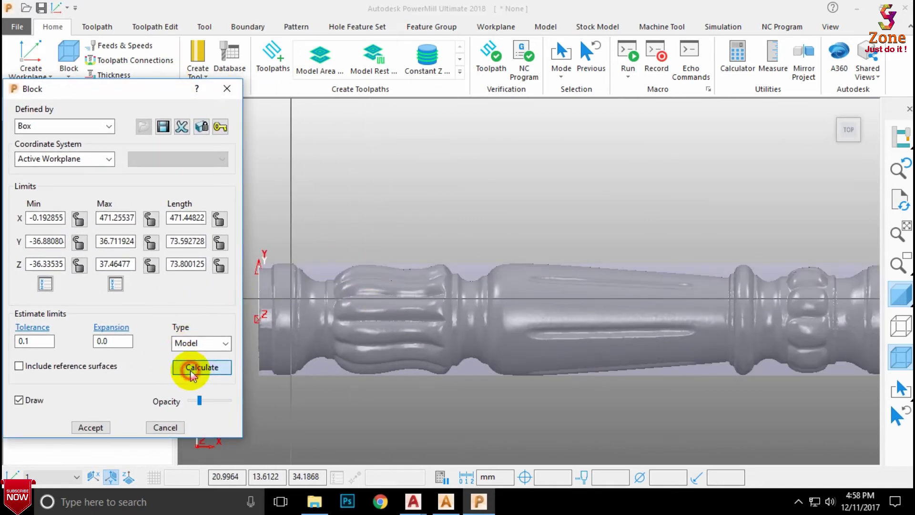
- Set the block's minimum X limit to 5 and lock it
scroll(334, 299, down, 2)
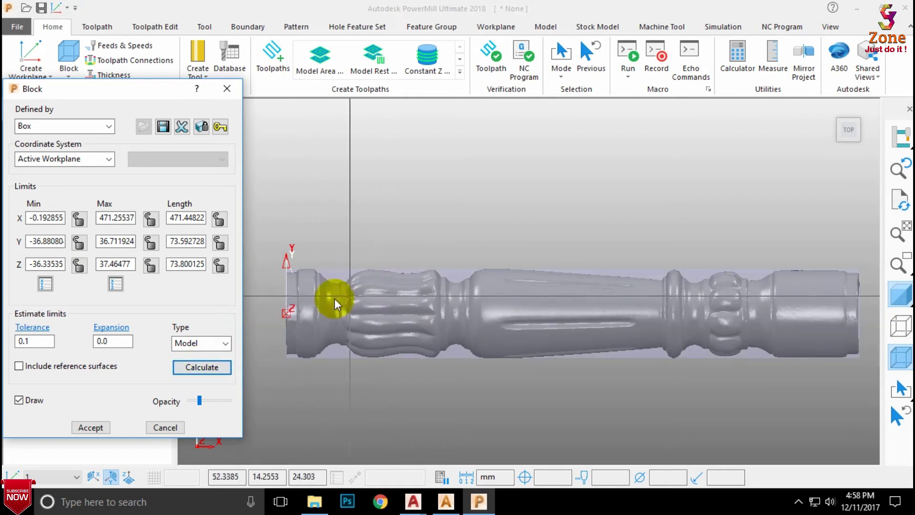
scroll(292, 322, up, 3)
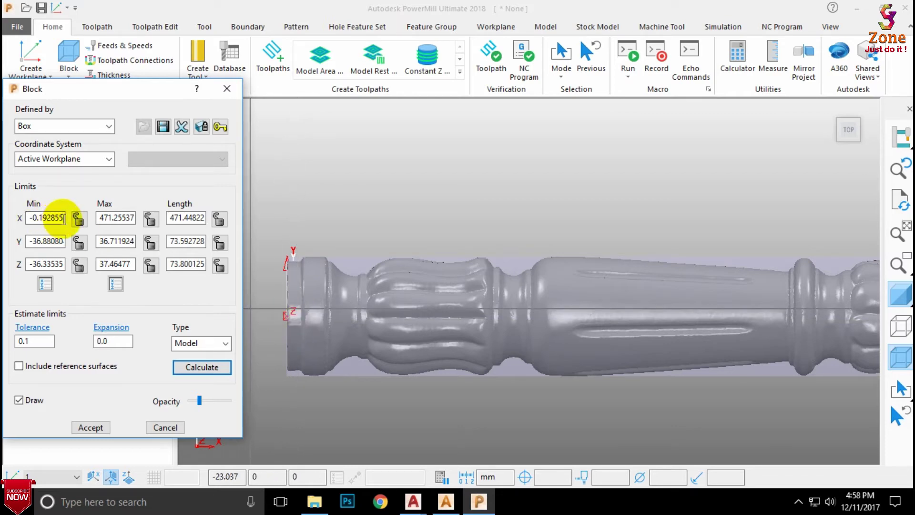
drag(62, 218, 4, 219)
text(5)
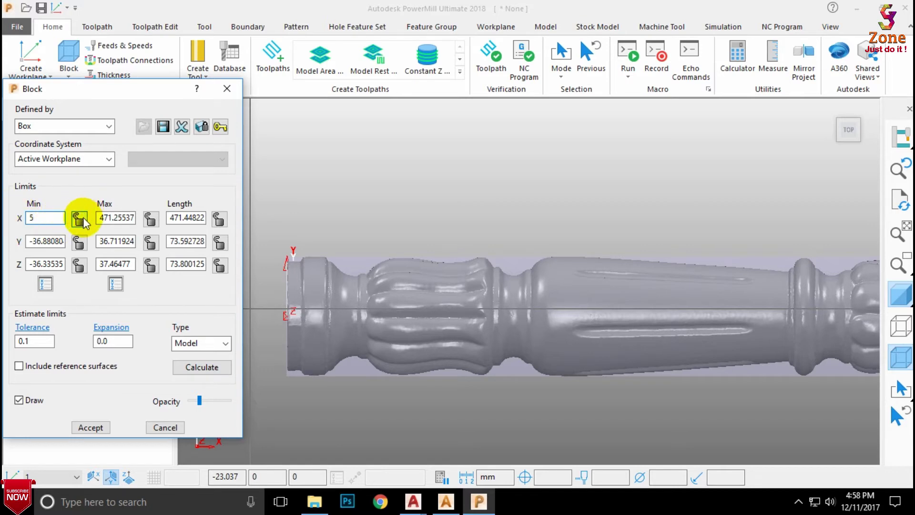
click(80, 220)
- Set the block's X length to 465, lock it, and check the block's edge at the leg's far end
scroll(342, 276, down, 3)
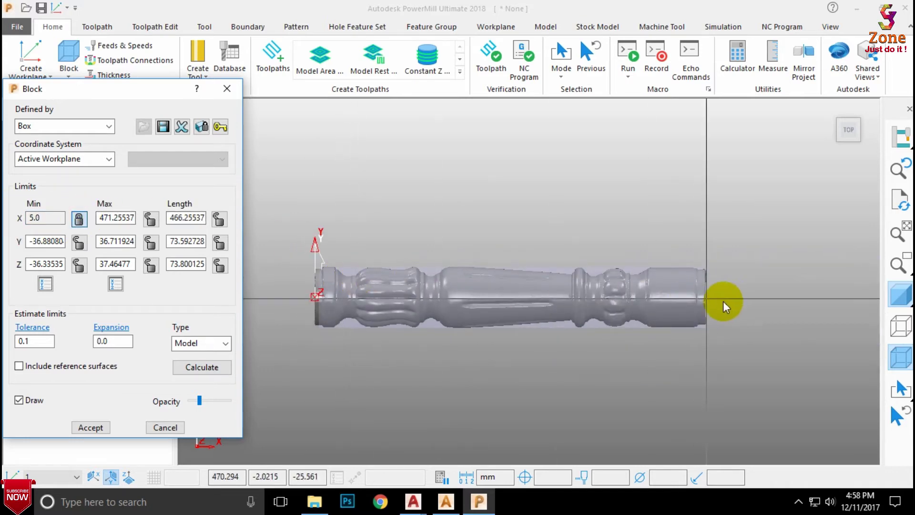
scroll(693, 310, up, 3)
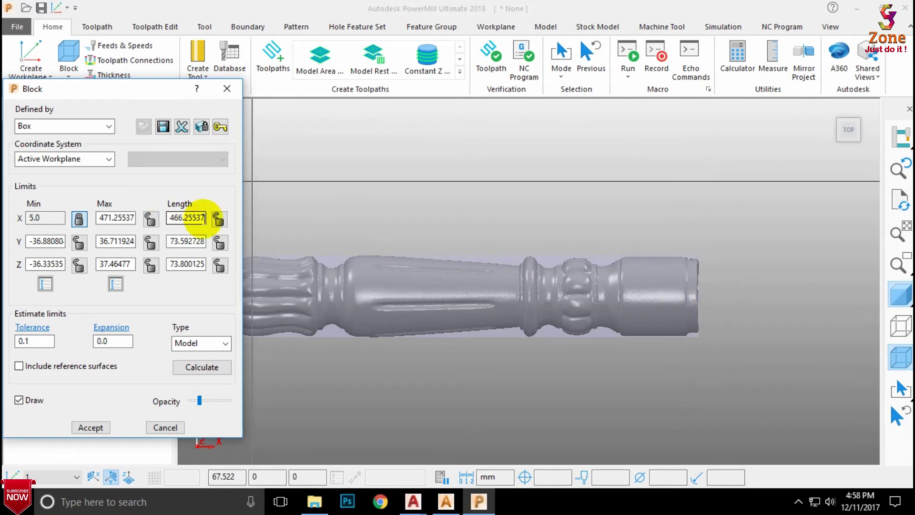
double_click(204, 218)
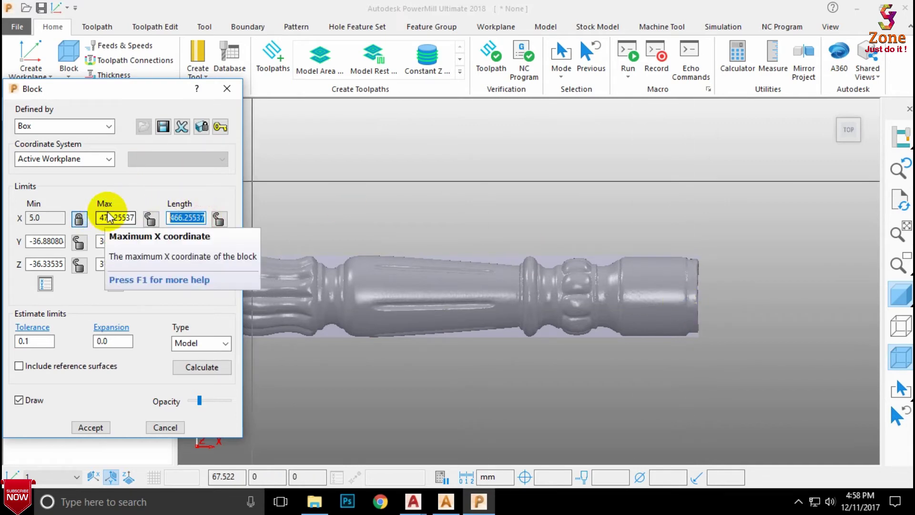
text(3)
double_click(181, 219)
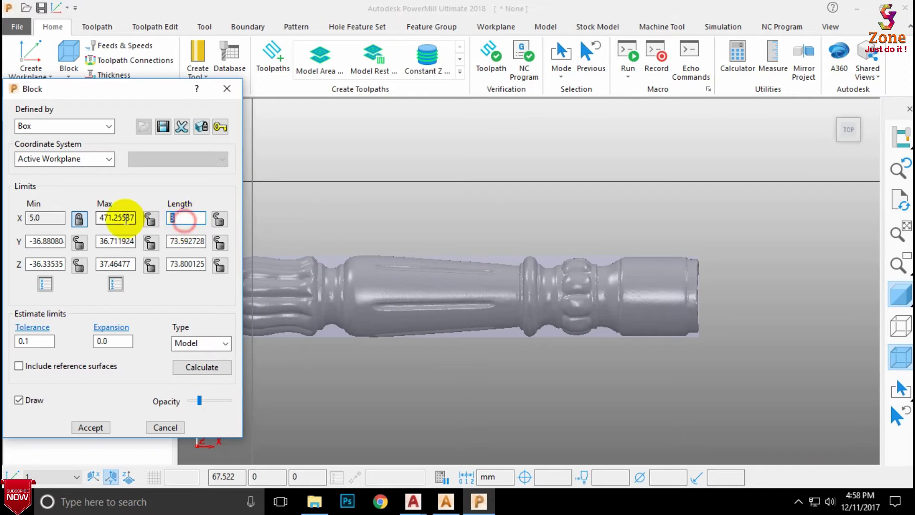
text(465)
key(Tab)
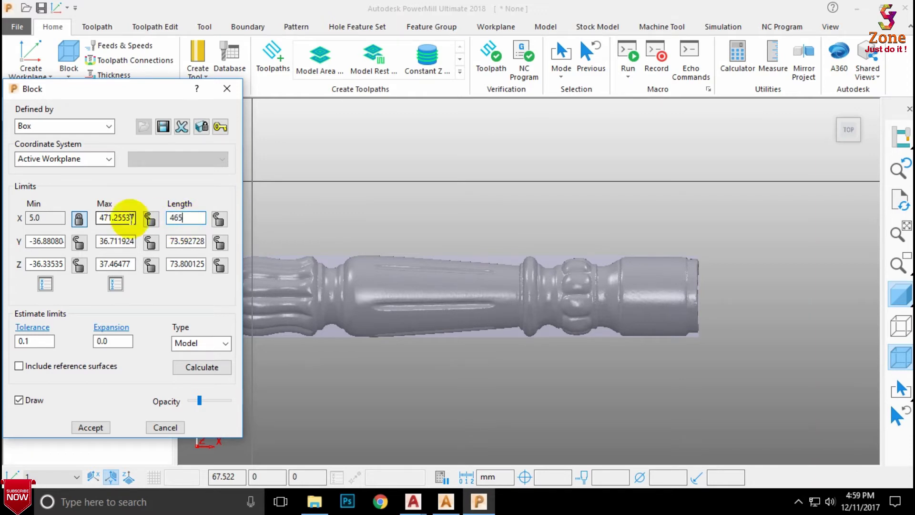
click(219, 218)
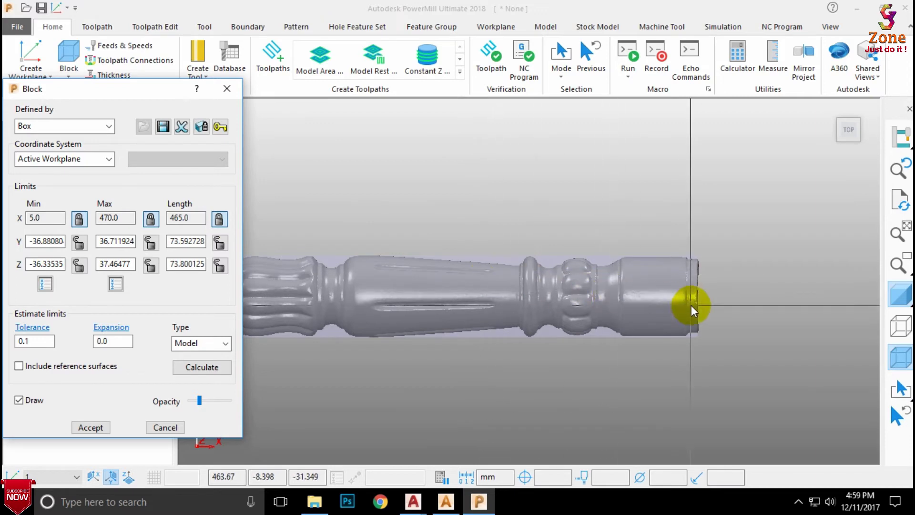
scroll(696, 305, up, 3)
scroll(694, 353, down, 2)
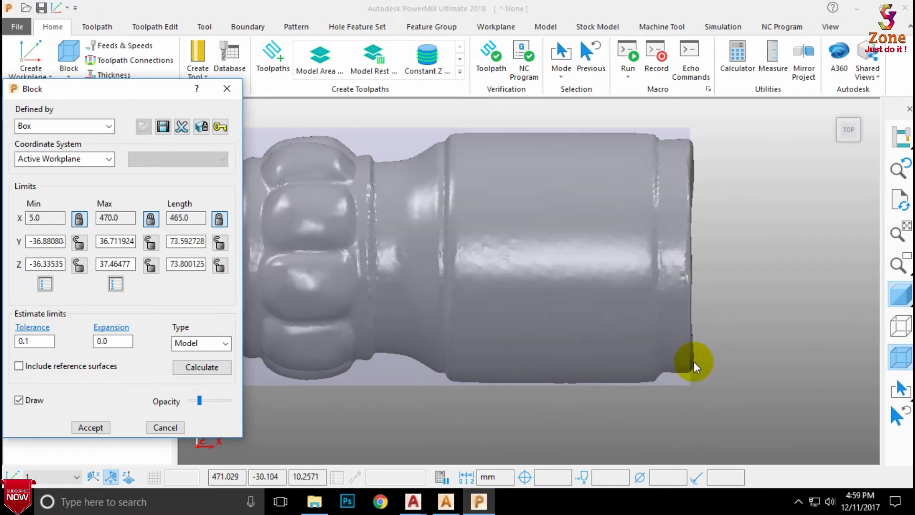
- Set the block's X length to 464, lock it, and check the block's edges at both ends of the leg
scroll(693, 361, down, 2)
click(219, 219)
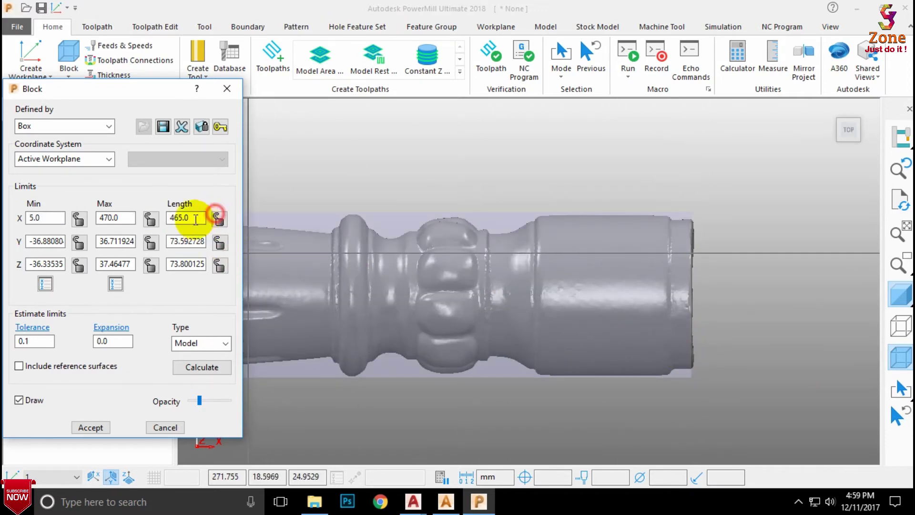
double_click(177, 218)
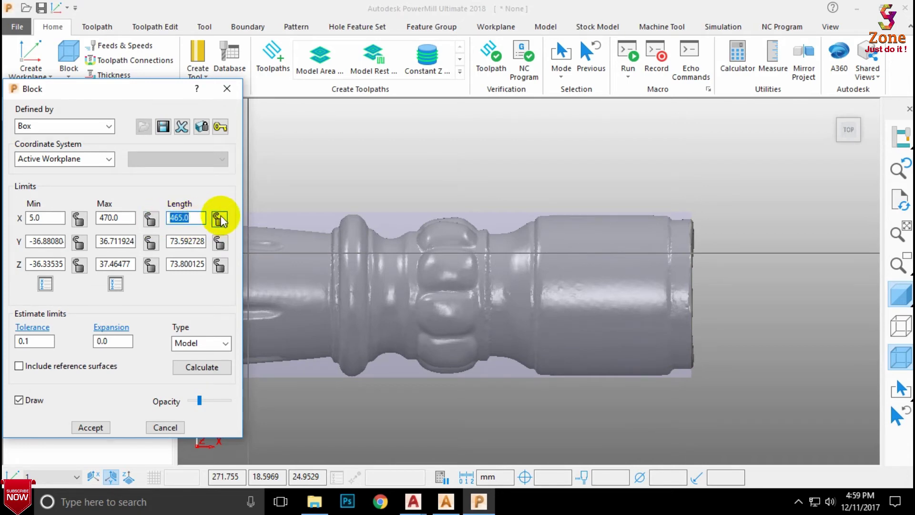
text(46)
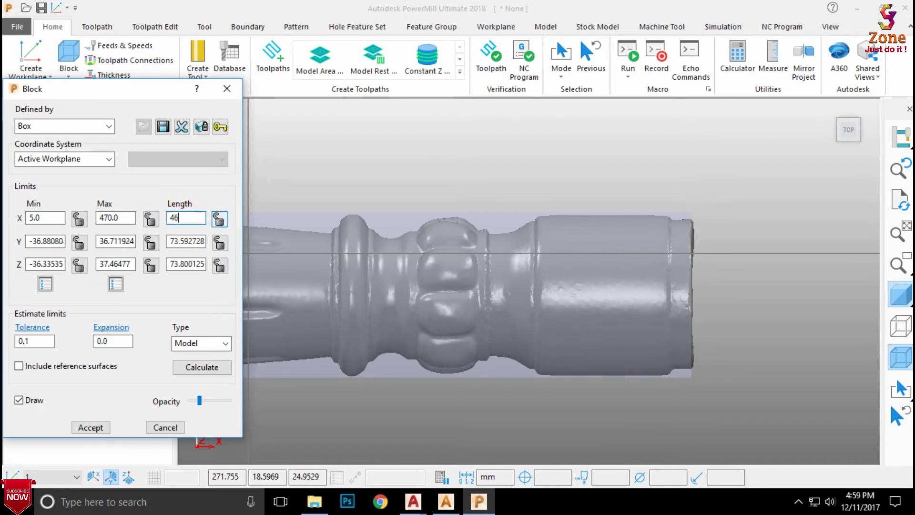
text(7)
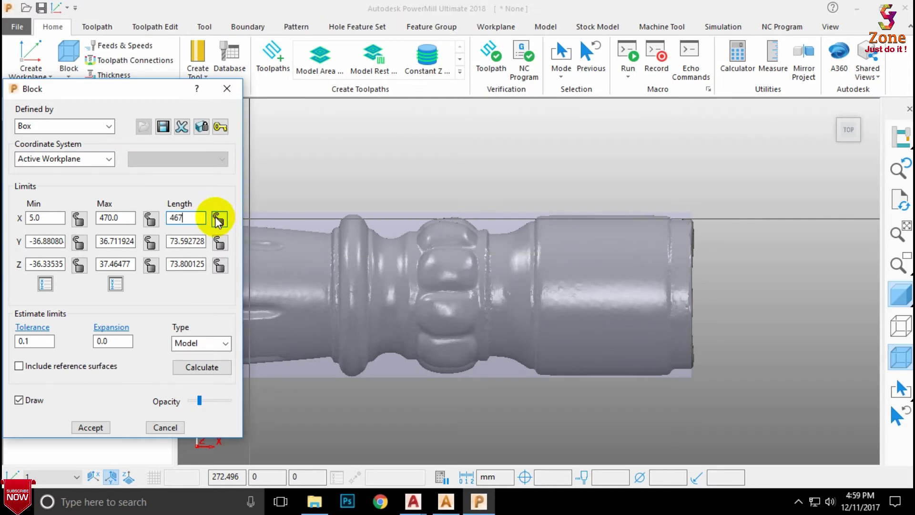
text(4)
click(218, 219)
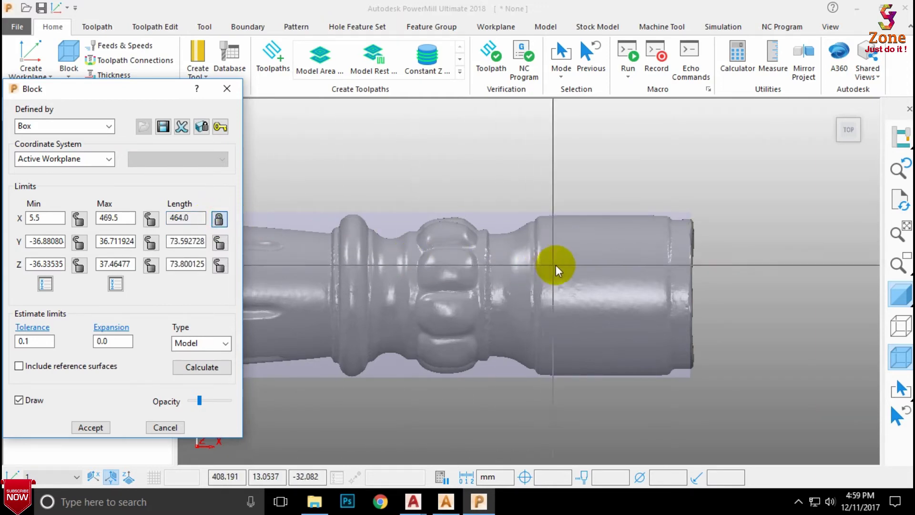
scroll(559, 264, up, 5)
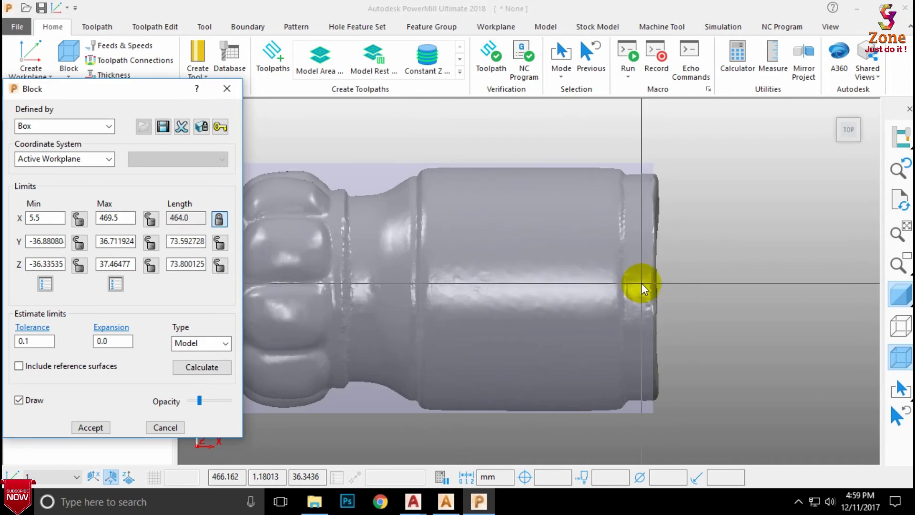
scroll(642, 283, down, 5)
scroll(313, 288, up, 5)
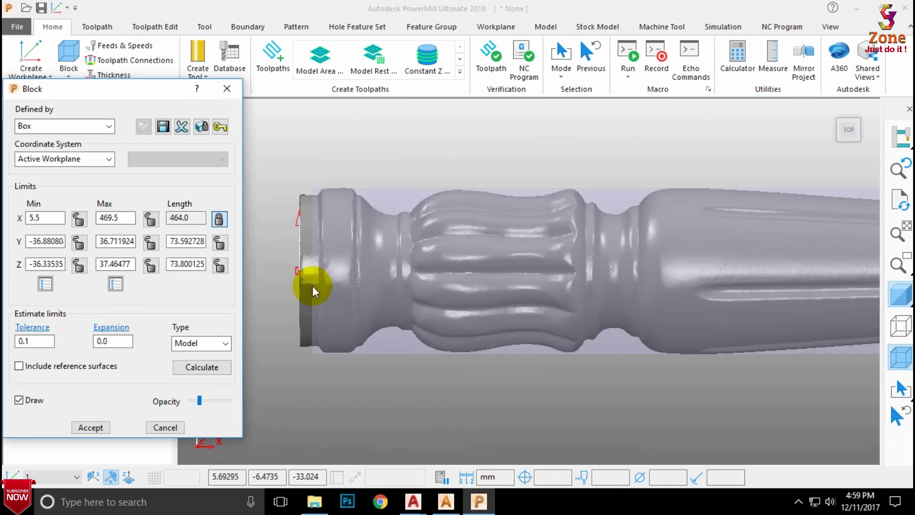
scroll(398, 264, down, 3)
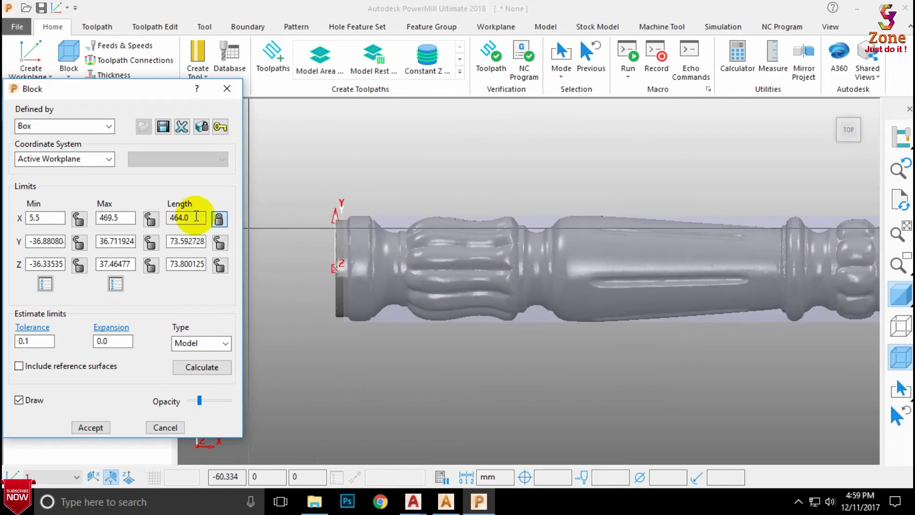
- Unlock the block's X length, set it to 463, lock it again, and check both ends of the leg
click(219, 219)
click(183, 218)
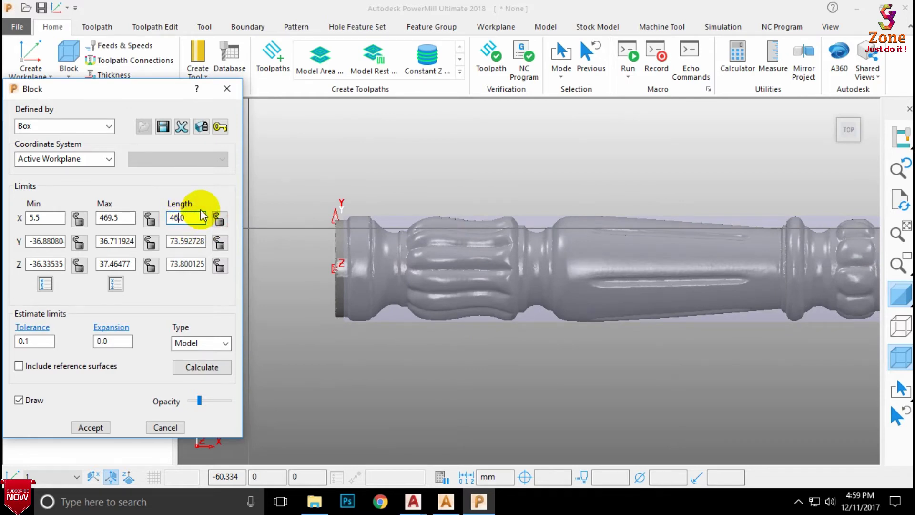
text(3)
click(219, 220)
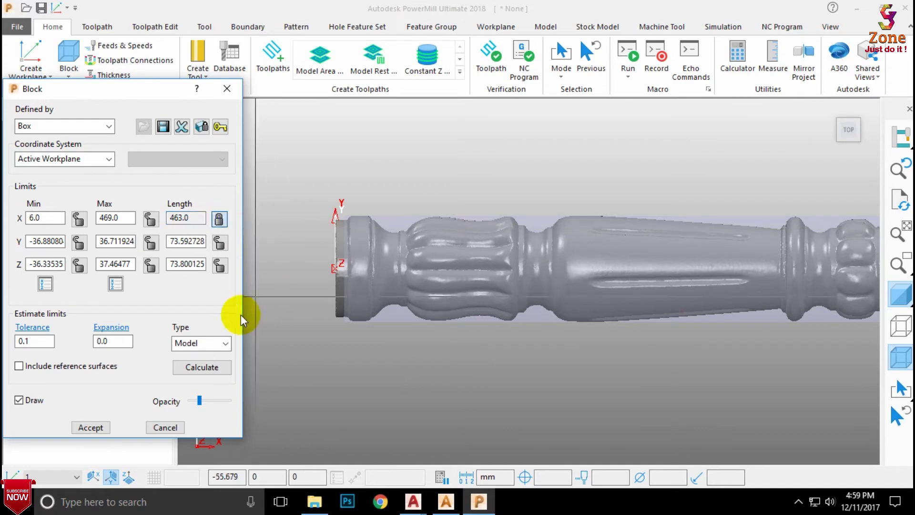
scroll(399, 262, down, 3)
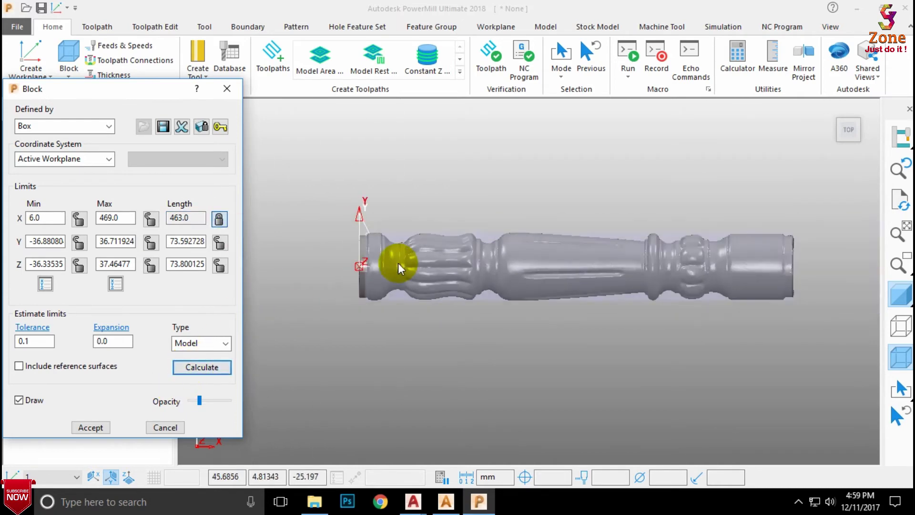
scroll(746, 267, up, 6)
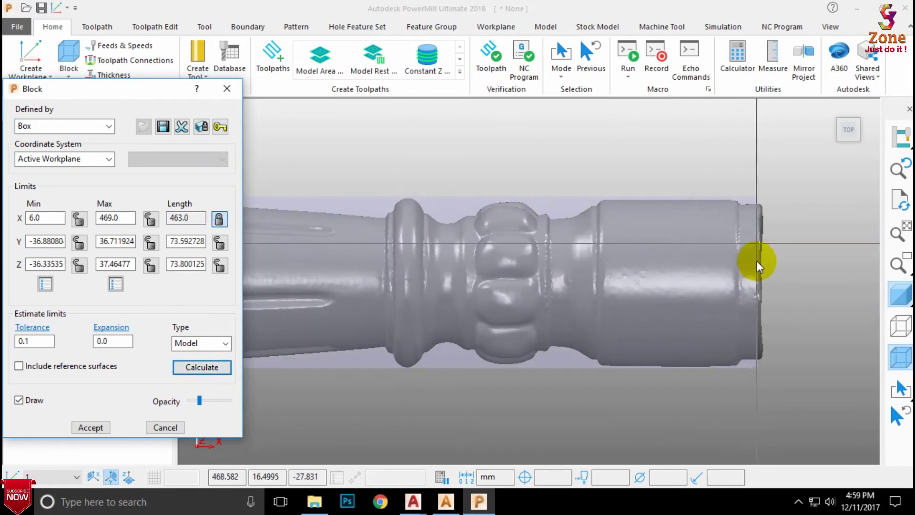
scroll(622, 222, down, 2)
scroll(626, 227, down, 2)
scroll(390, 221, up, 1)
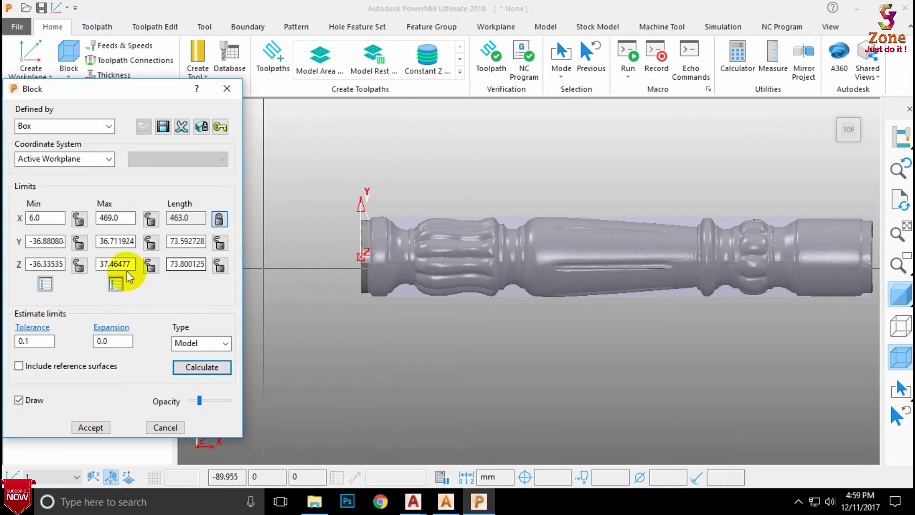
- Set the block's minimum Z limit to -5, lock it, recalculate, and check the block's lower edge in the front view
click(60, 264)
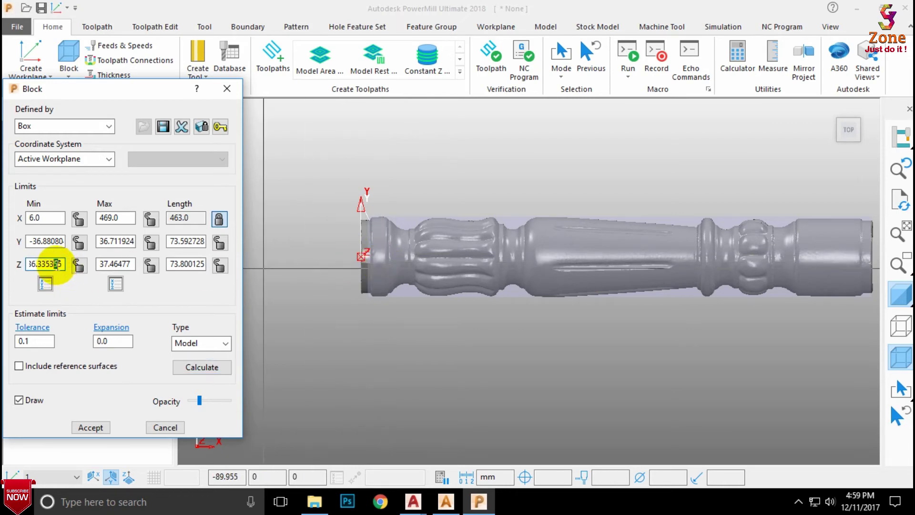
drag(59, 264, 64, 265)
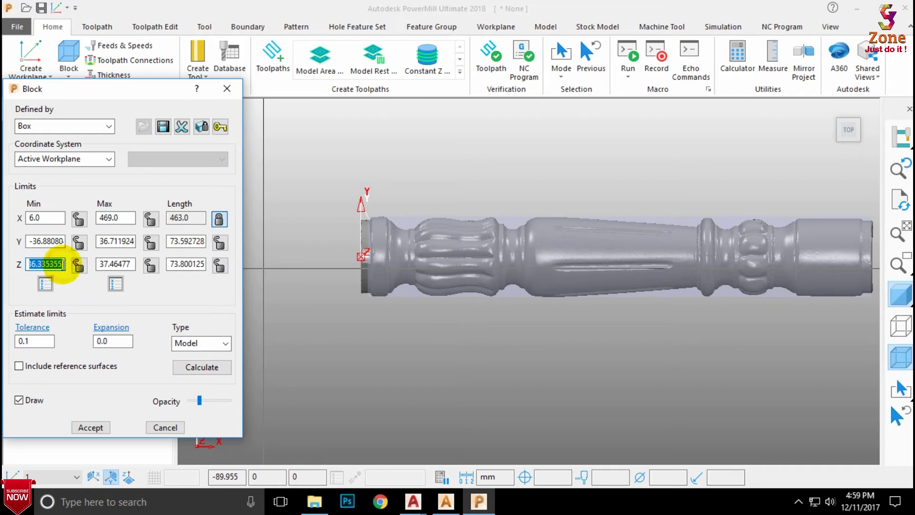
text(-5)
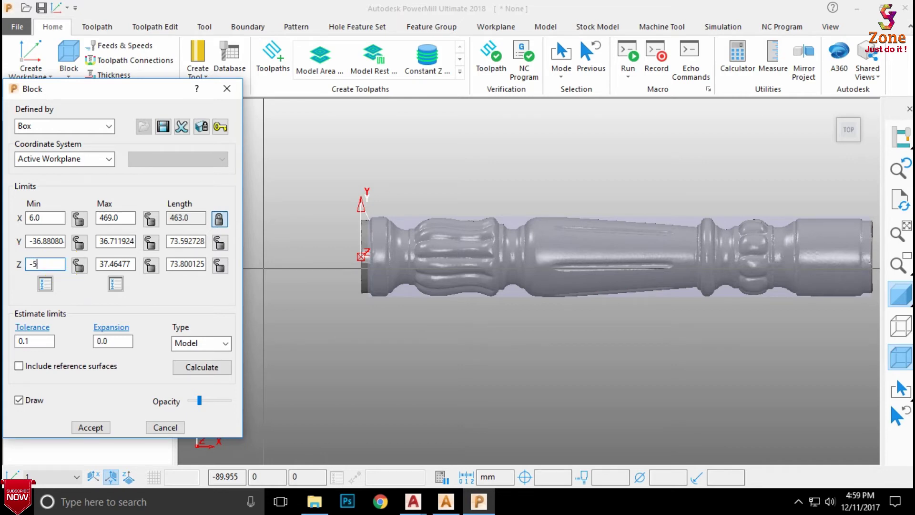
click(84, 265)
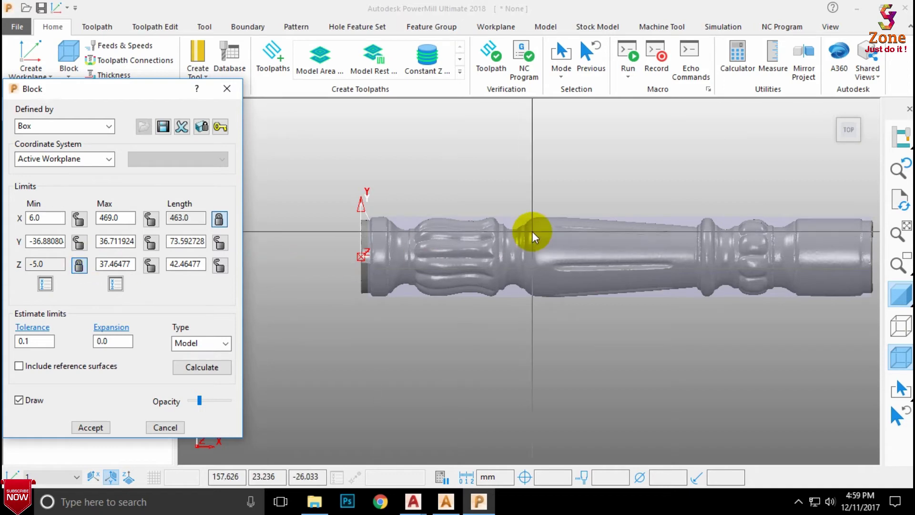
click(846, 146)
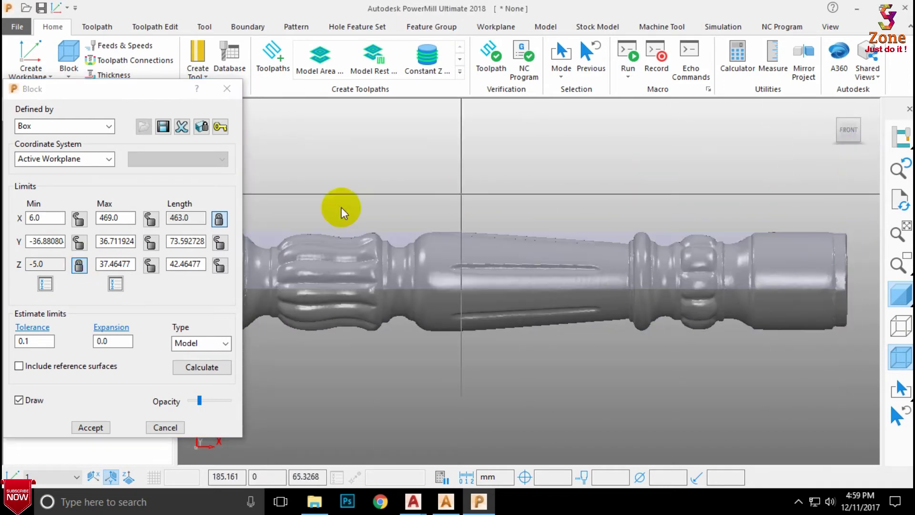
click(191, 367)
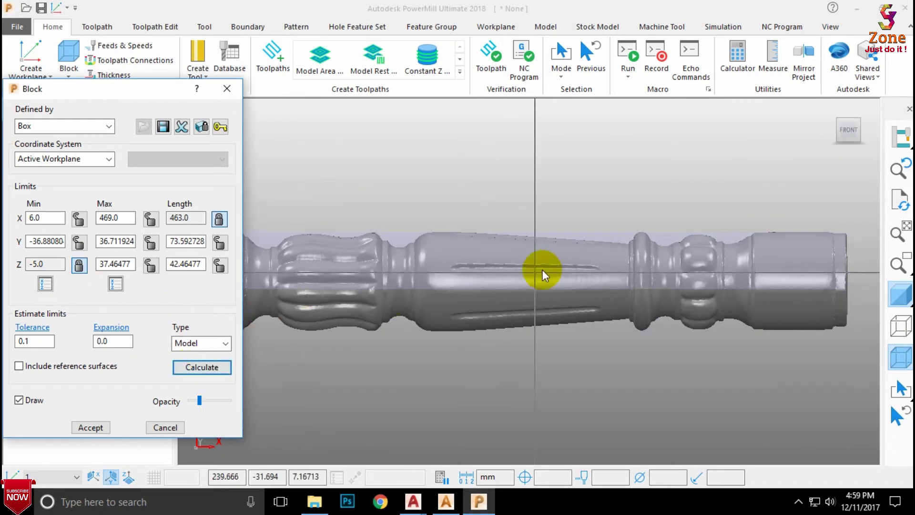
scroll(353, 282, up, 3)
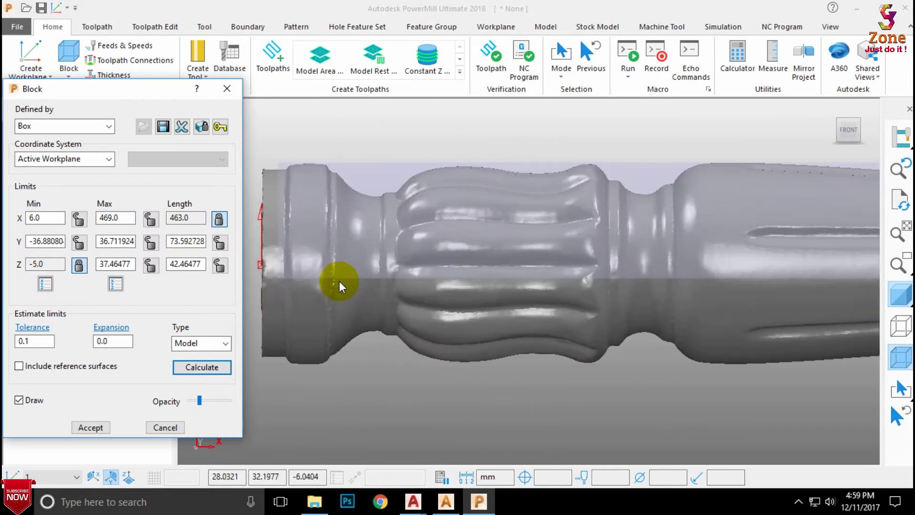
scroll(339, 281, down, 2)
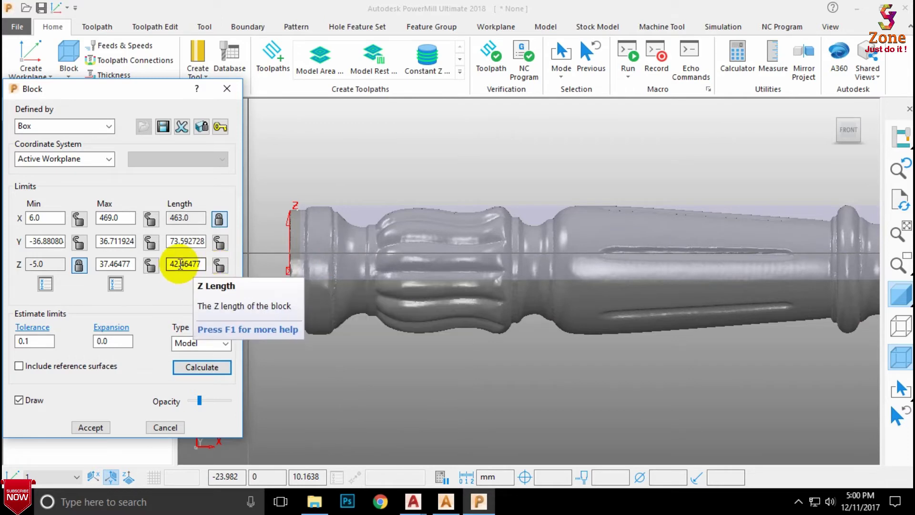
drag(177, 261, 162, 264)
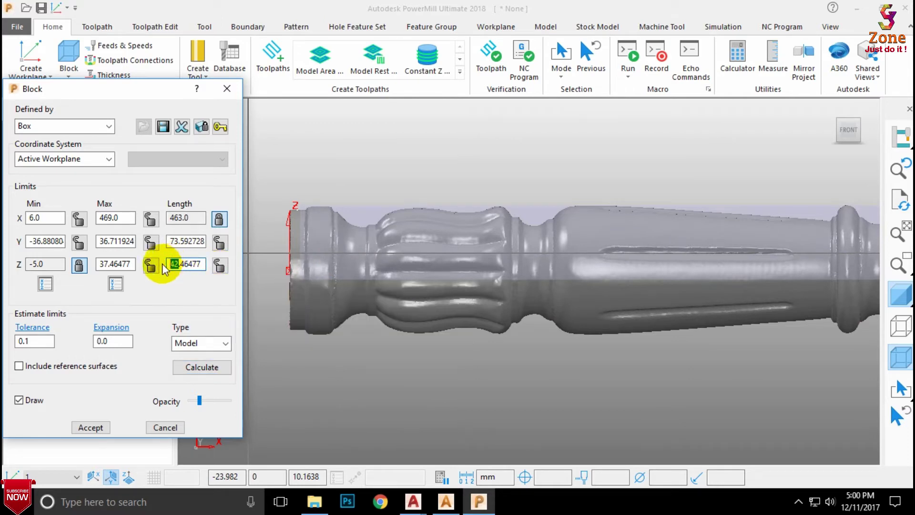
text(4)
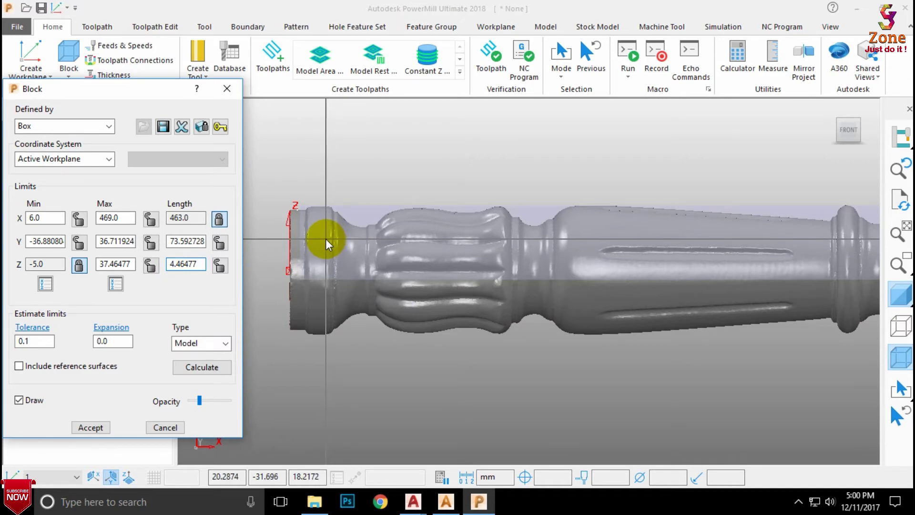
click(209, 368)
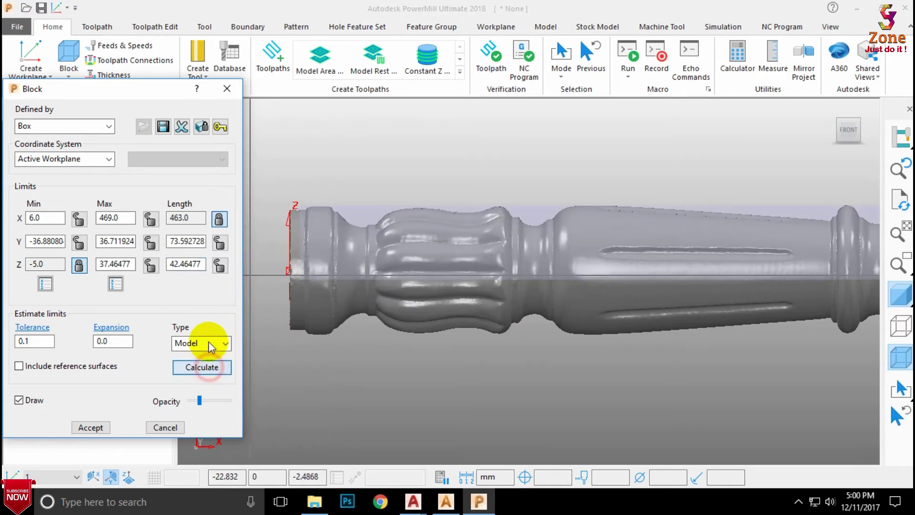
- Set the block's Z length to 45.46477, lock it, recalculate, and accept the block
click(177, 263)
key(BackSpace)
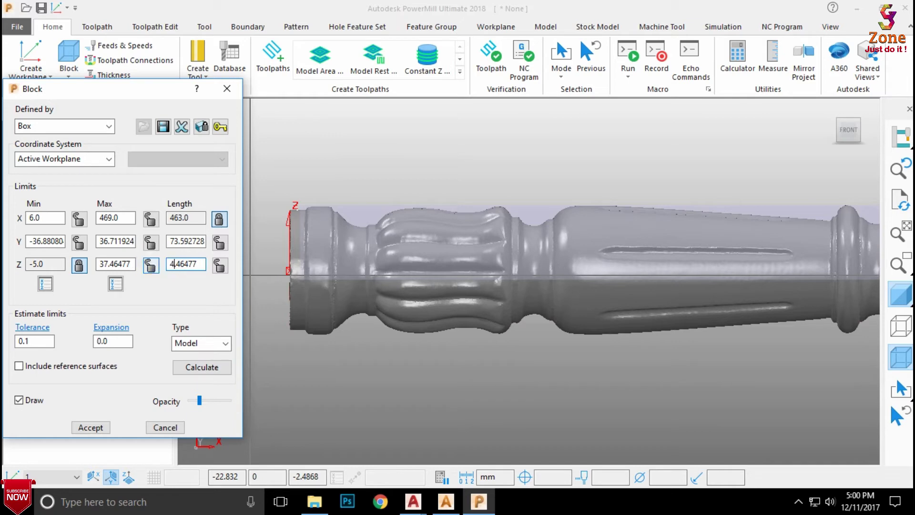
text(5)
click(219, 268)
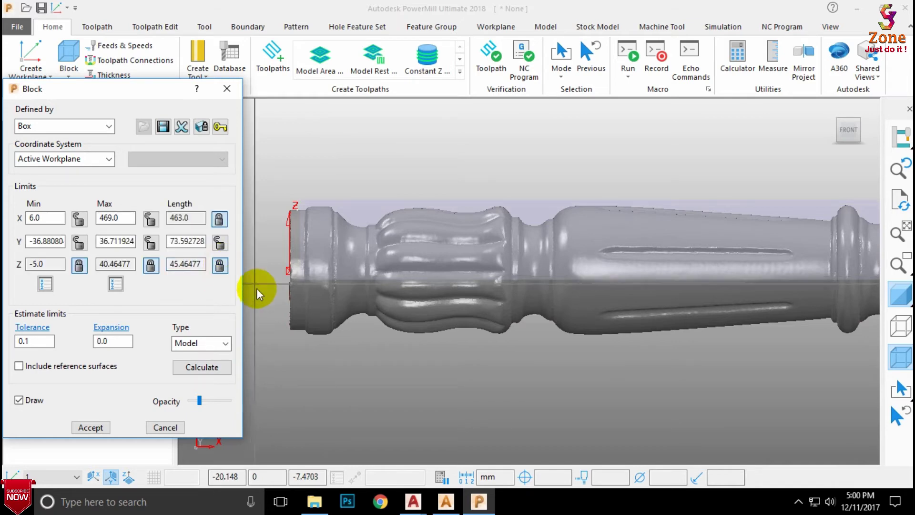
click(207, 368)
scroll(401, 268, down, 5)
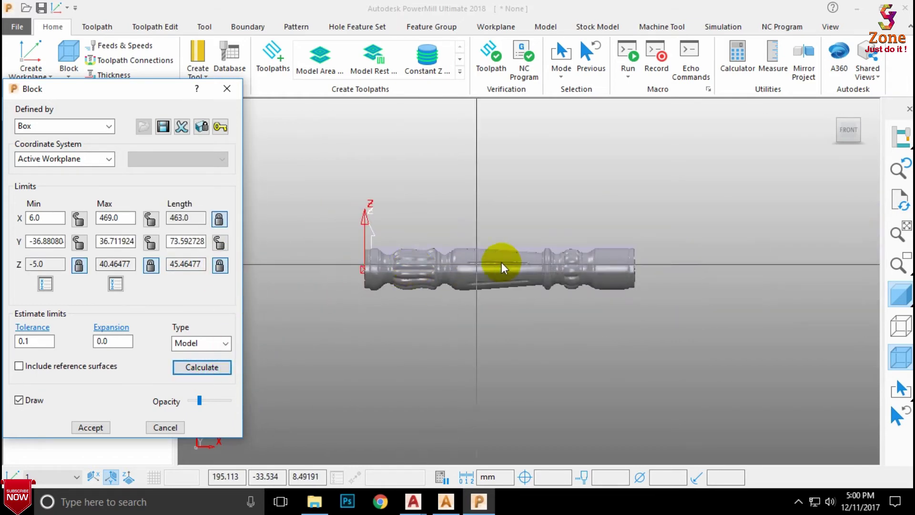
scroll(507, 261, up, 2)
scroll(507, 261, down, 2)
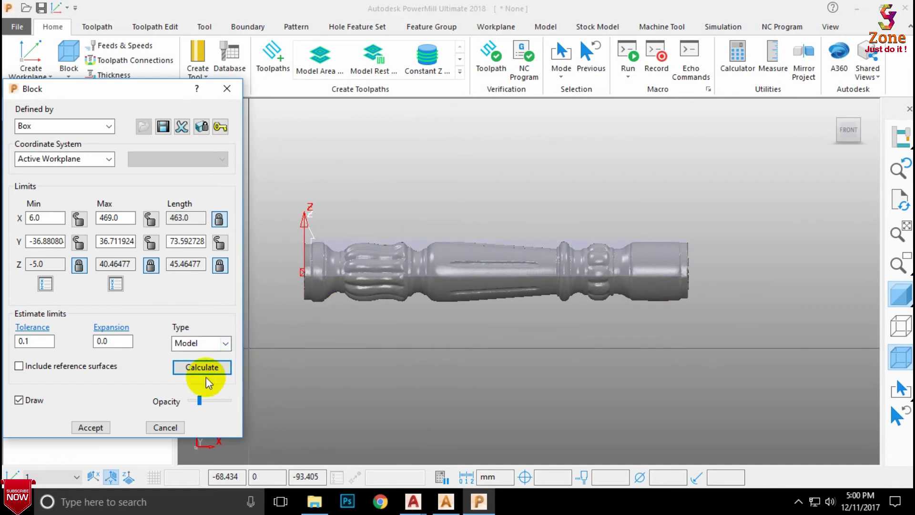
click(88, 427)
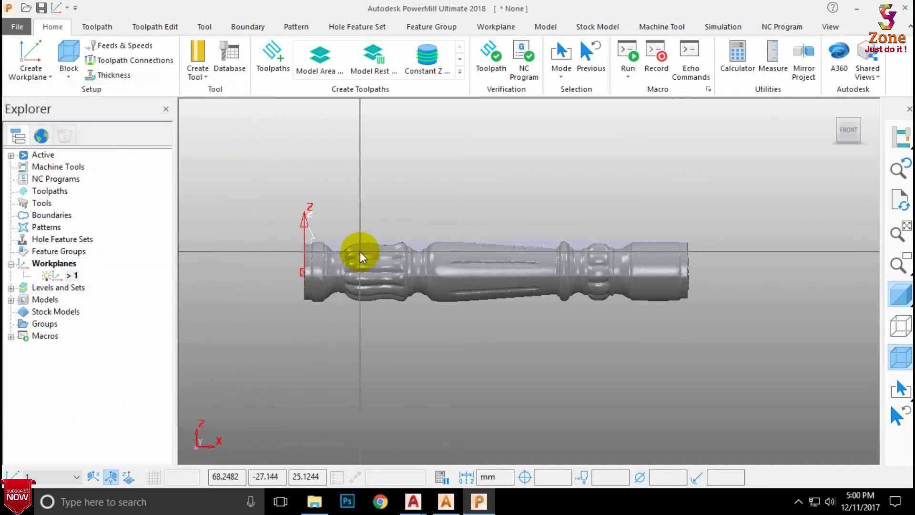
scroll(359, 251, down, 3)
scroll(250, 233, up, 4)
scroll(221, 245, up, 2)
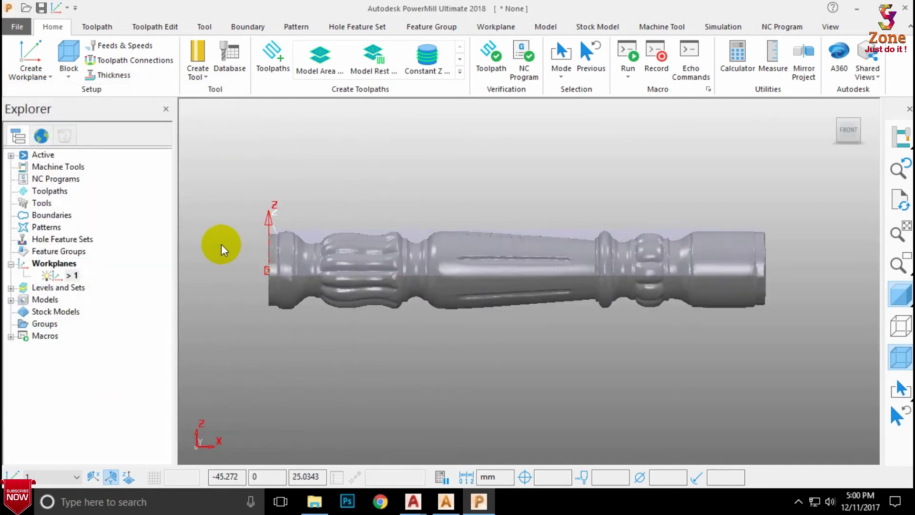
scroll(267, 258, down, 2)
scroll(330, 265, up, 2)
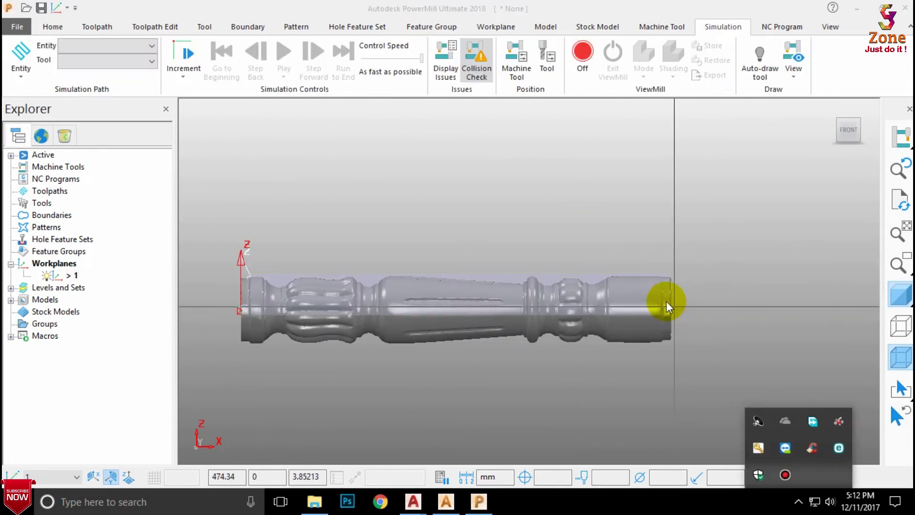
scroll(455, 265, down, 2)
scroll(426, 287, up, 2)
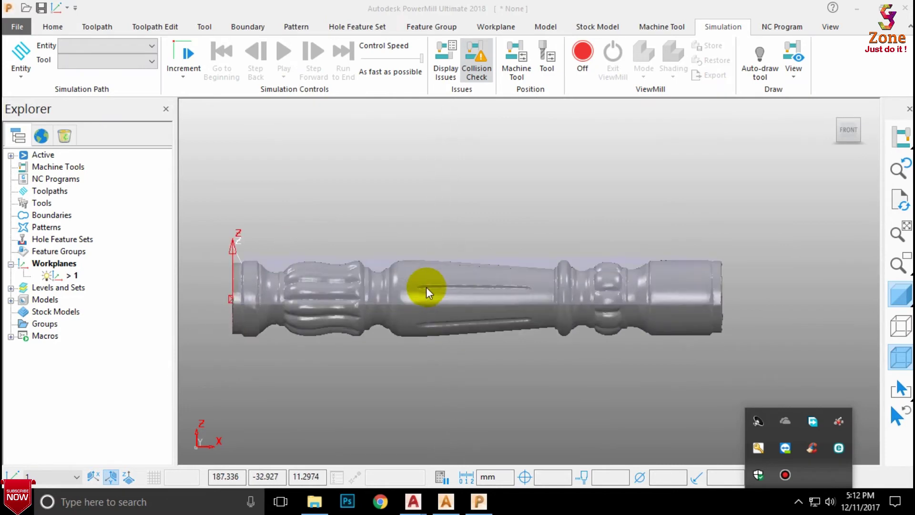
- Create an end mill tool, keeping the 10 mm diameter and 80 mm length, and assign it tool number 1
right_click(35, 206)
mouse_move(99, 239)
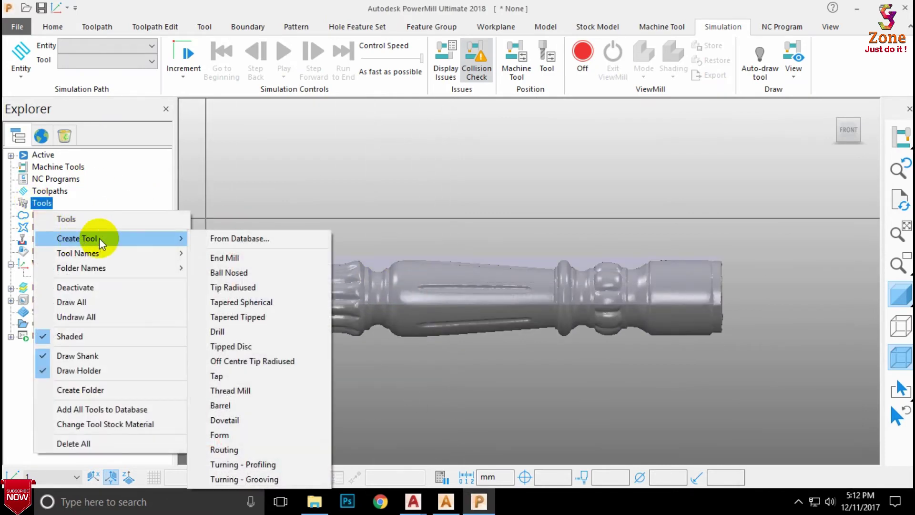
click(223, 200)
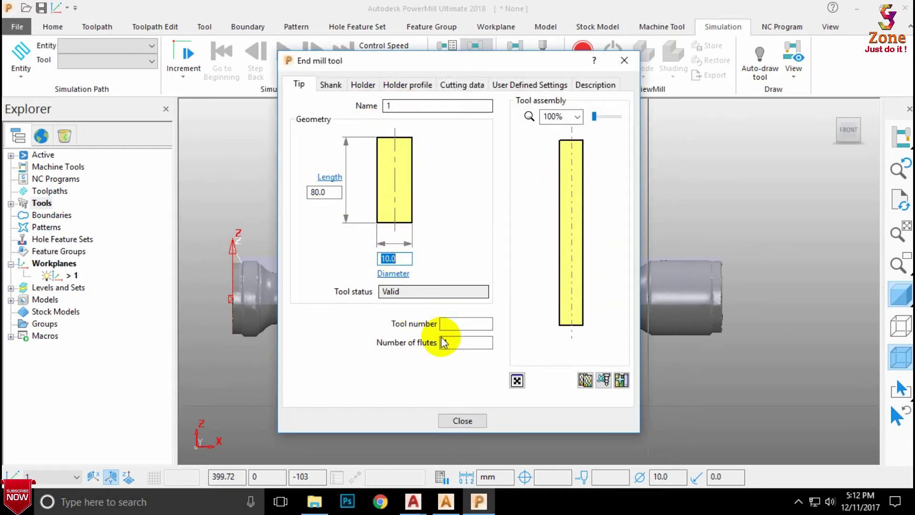
click(455, 322)
text(1)
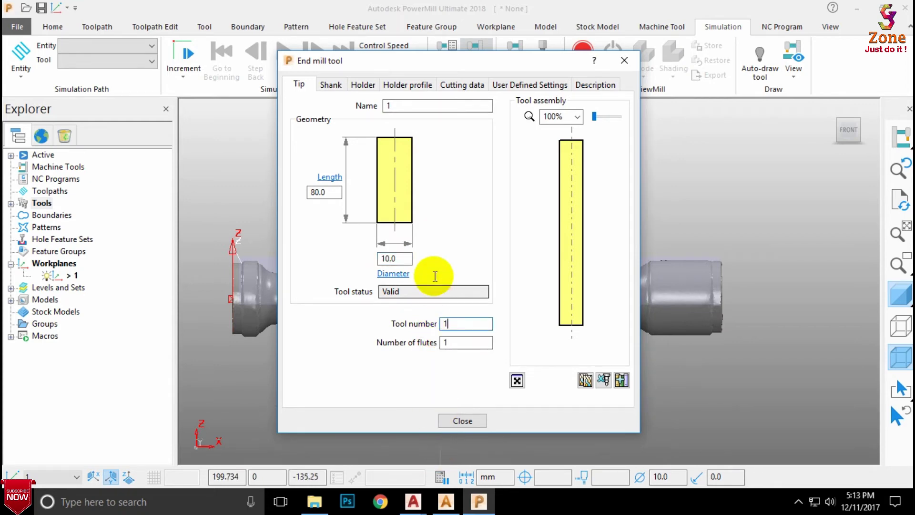
click(457, 422)
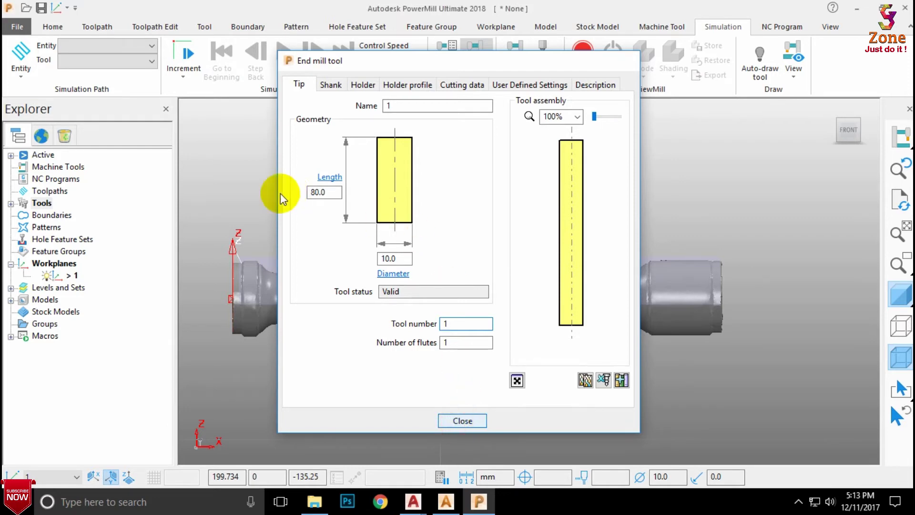
- Create a ball nosed tool with a 3 mm diameter and assign it tool number 2
click(10, 205)
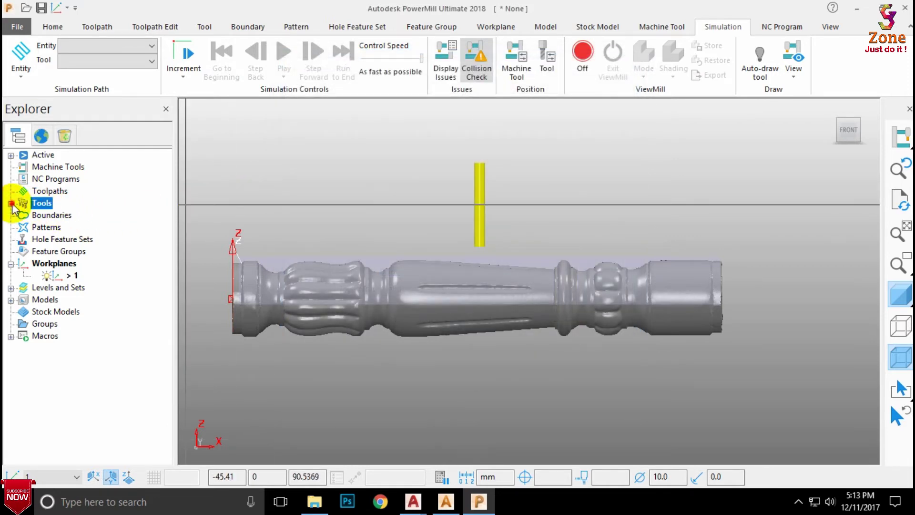
click(11, 204)
right_click(42, 203)
mouse_move(92, 239)
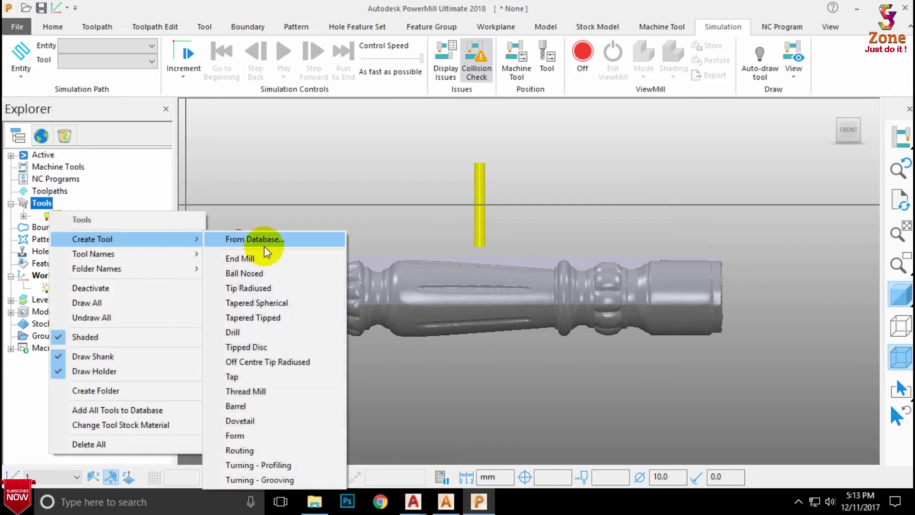
click(264, 272)
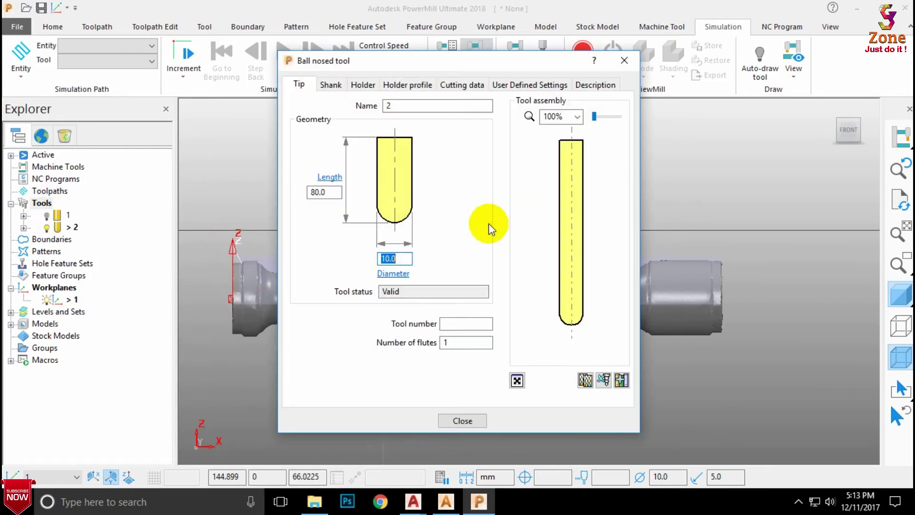
click(395, 258)
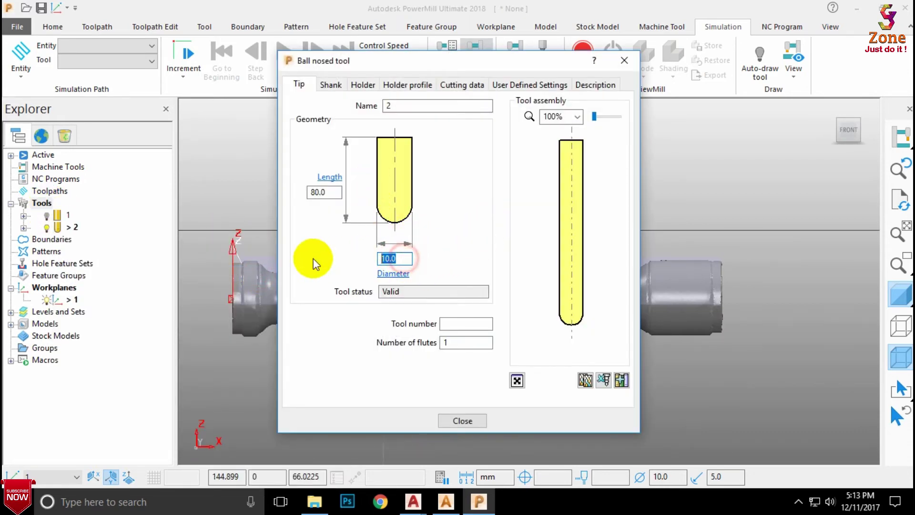
text(3)
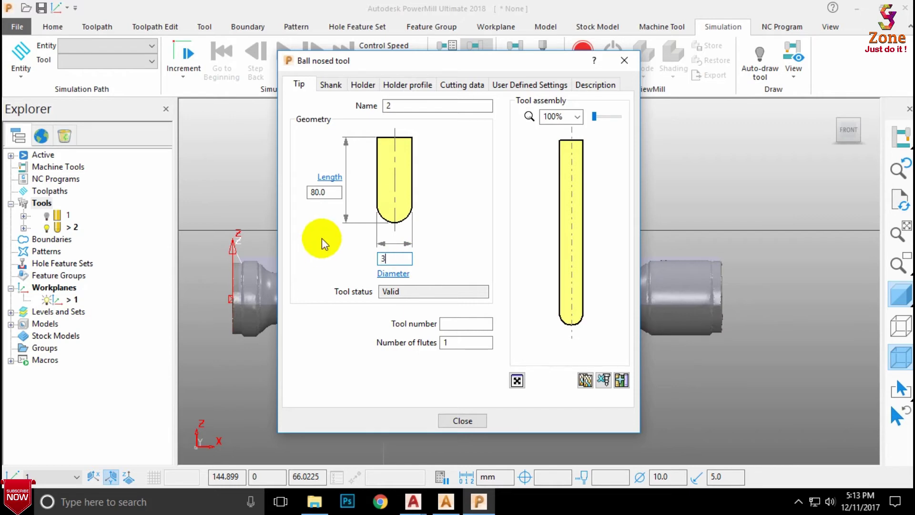
click(473, 328)
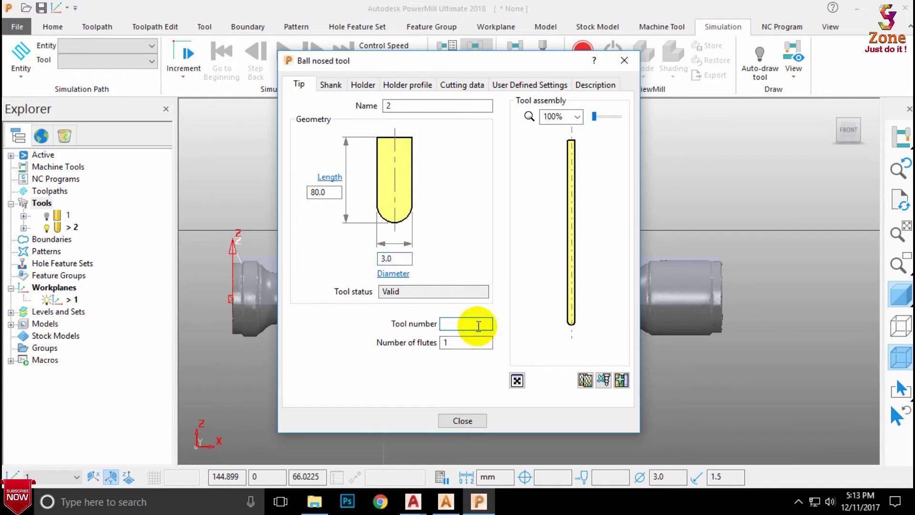
text(2)
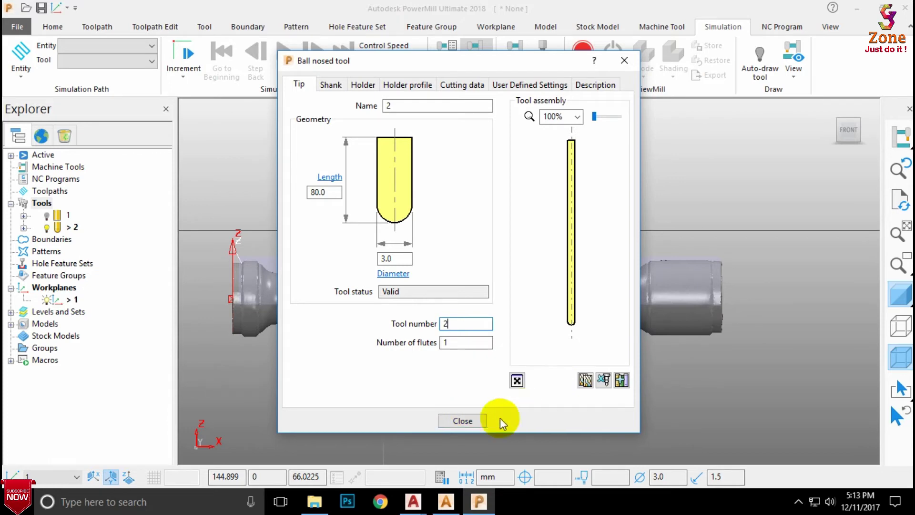
click(475, 422)
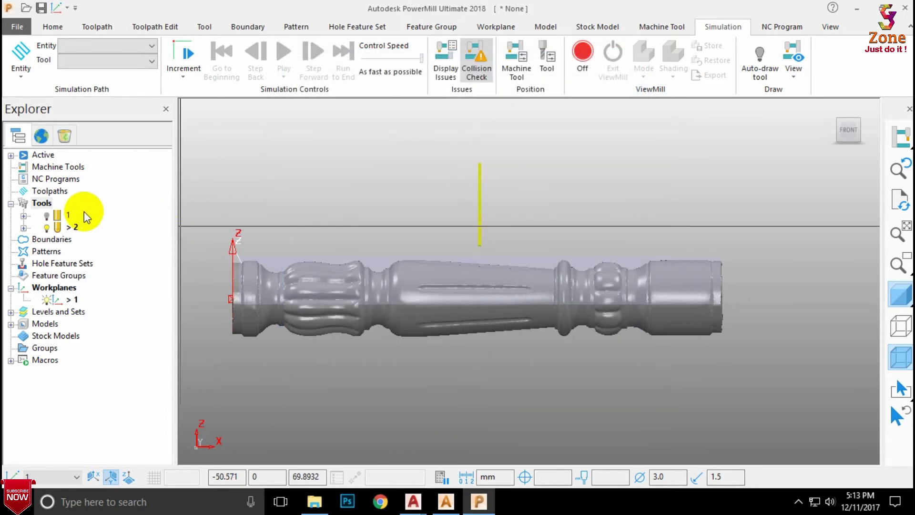
- Rename the first tool, the 10 mm end mill, as "end mill"
right_click(65, 218)
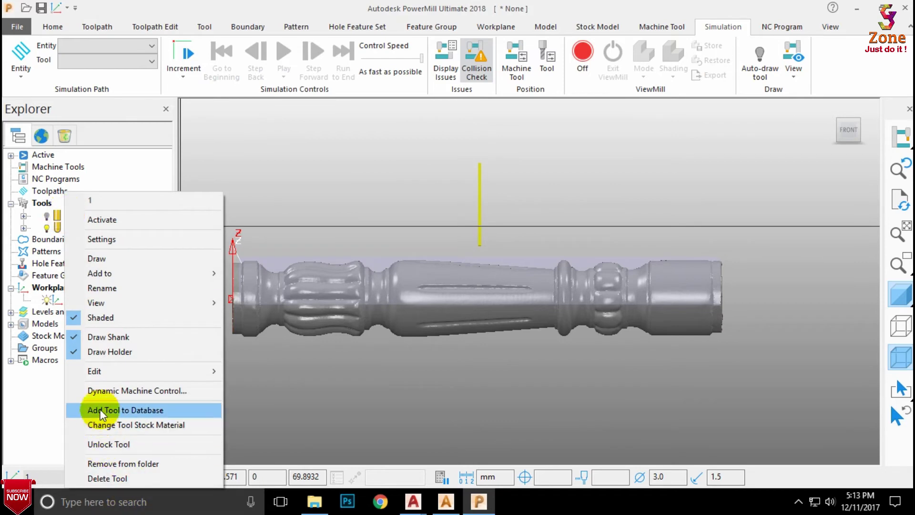
click(114, 289)
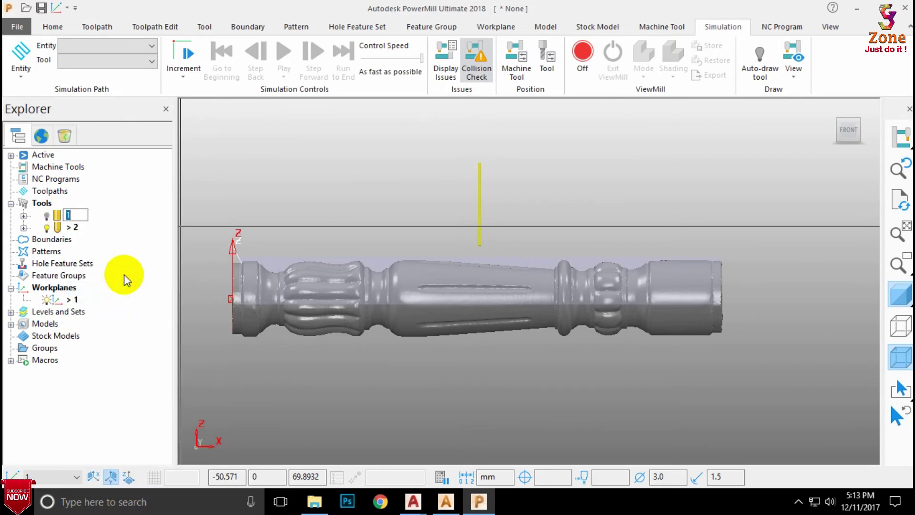
text(end mill)
click(72, 237)
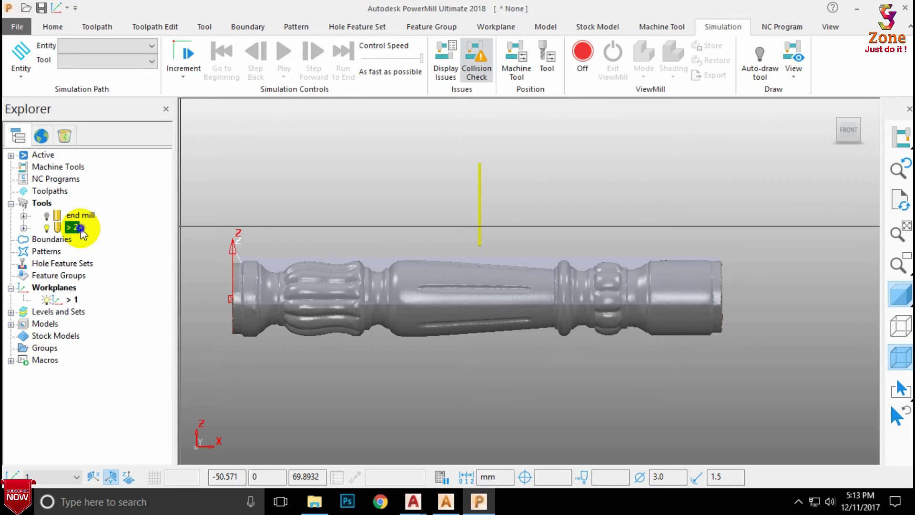
- Rename the second tool, the 3 mm ball nosed cutter, as "ball nose"
right_click(76, 229)
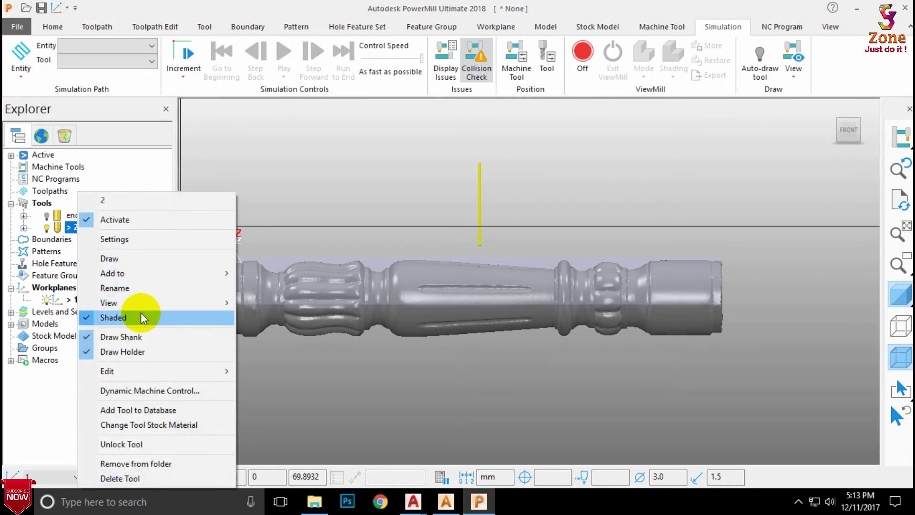
click(144, 288)
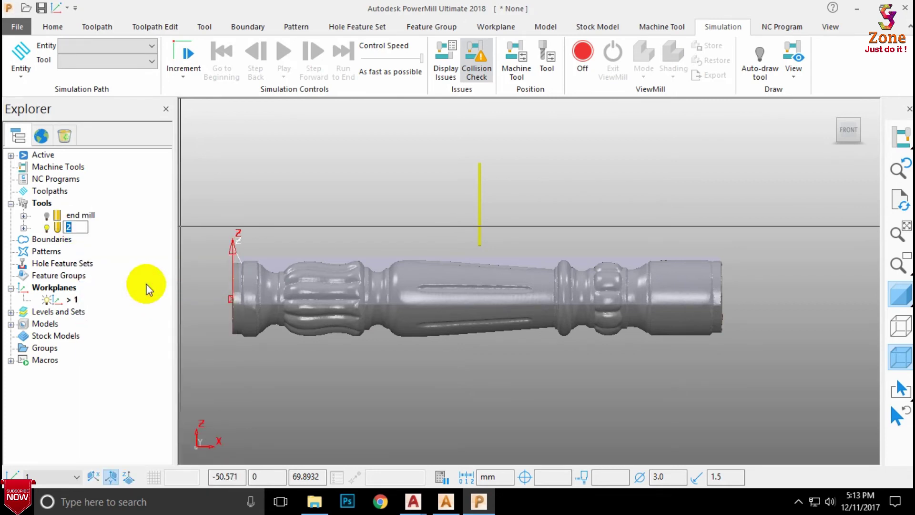
text(ba)
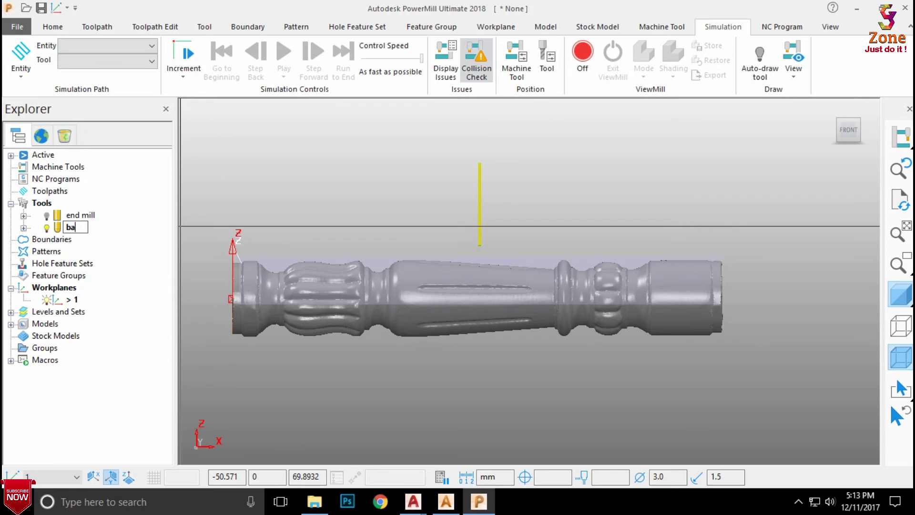
text(ll nose)
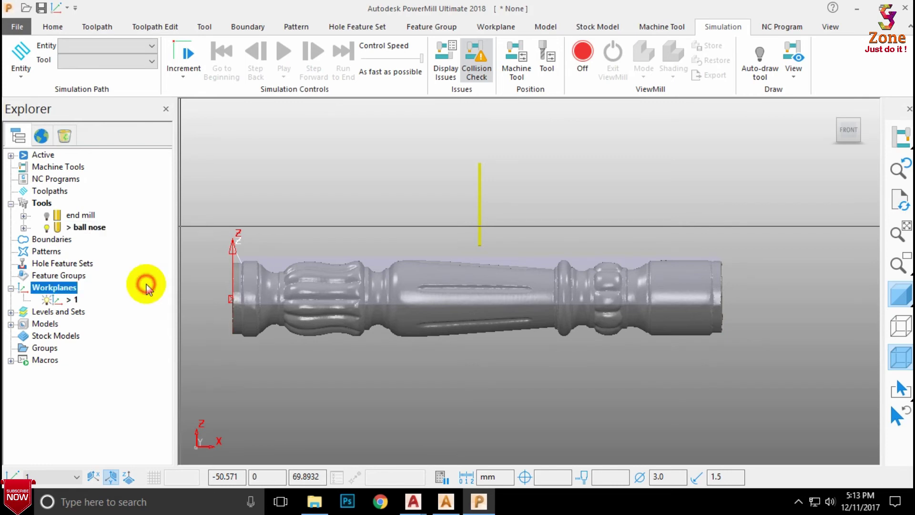
click(113, 202)
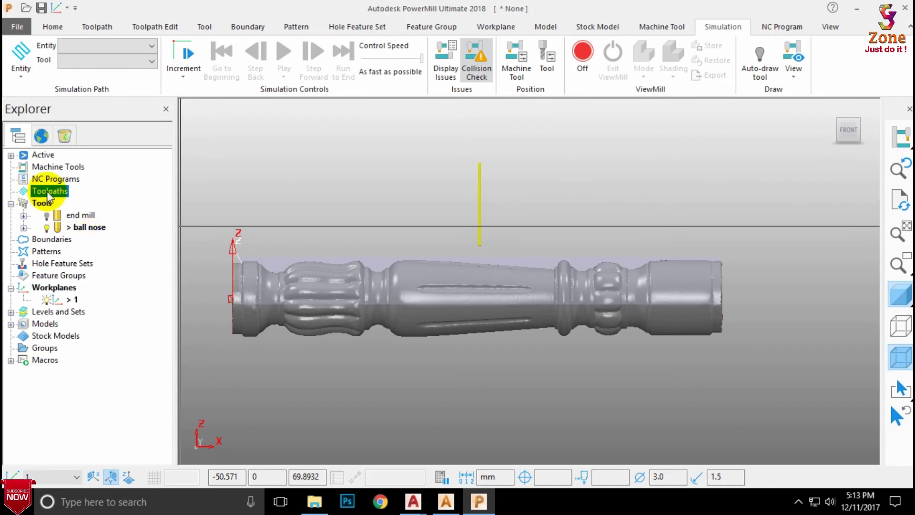
- Create a new toolpath using the Rotary Finishing strategy from the Finishing category
right_click(49, 194)
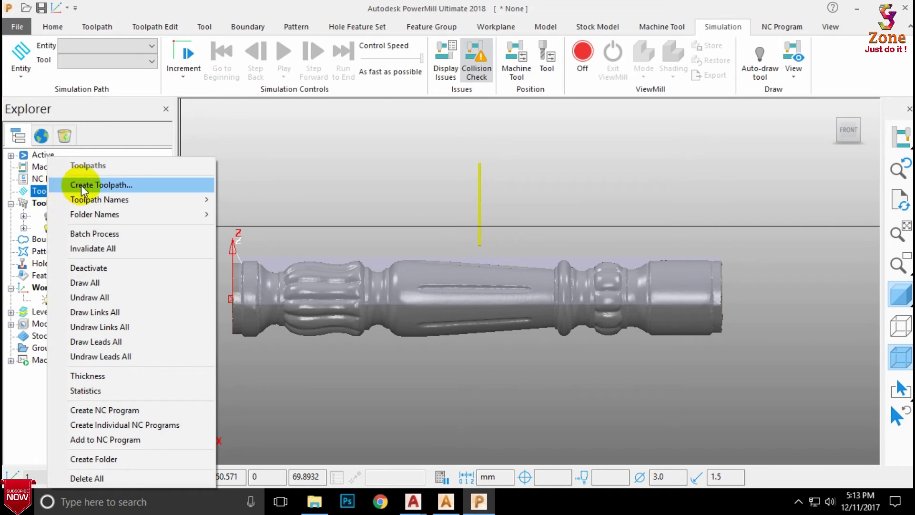
click(116, 154)
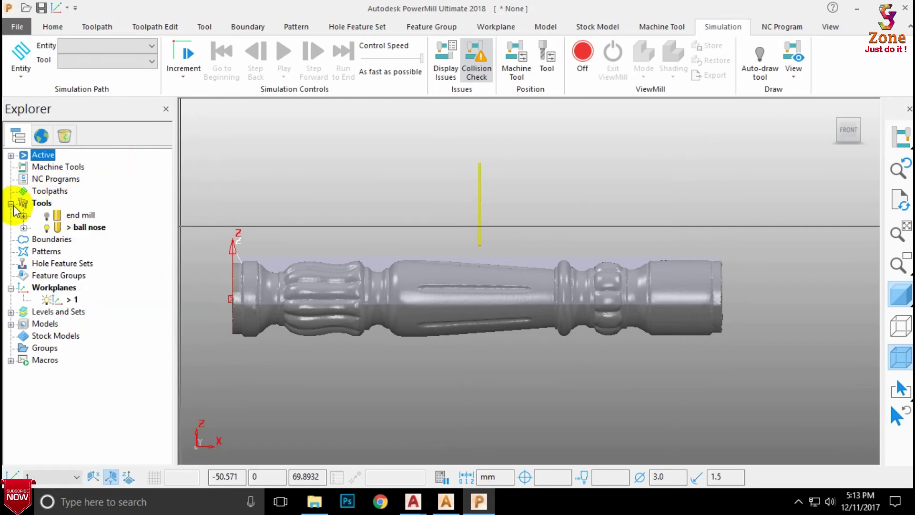
right_click(45, 190)
click(82, 185)
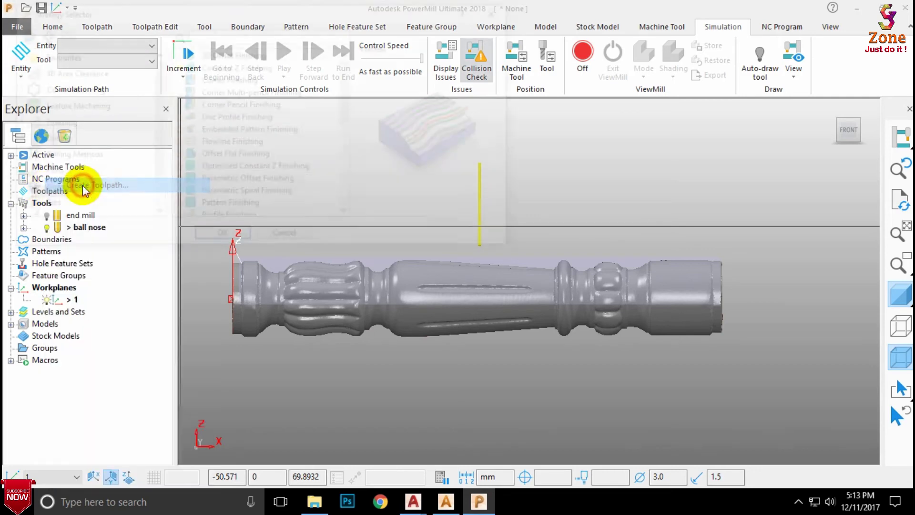
scroll(245, 153, down, 2)
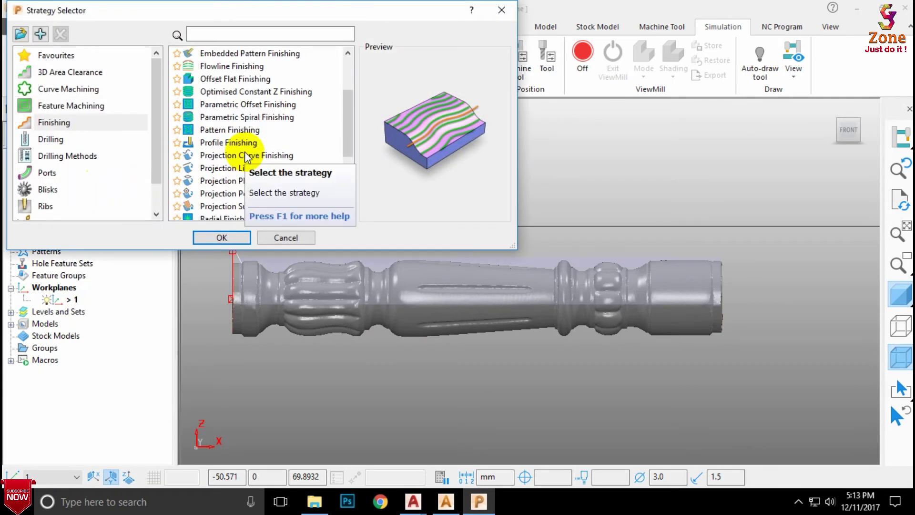
scroll(241, 156, down, 4)
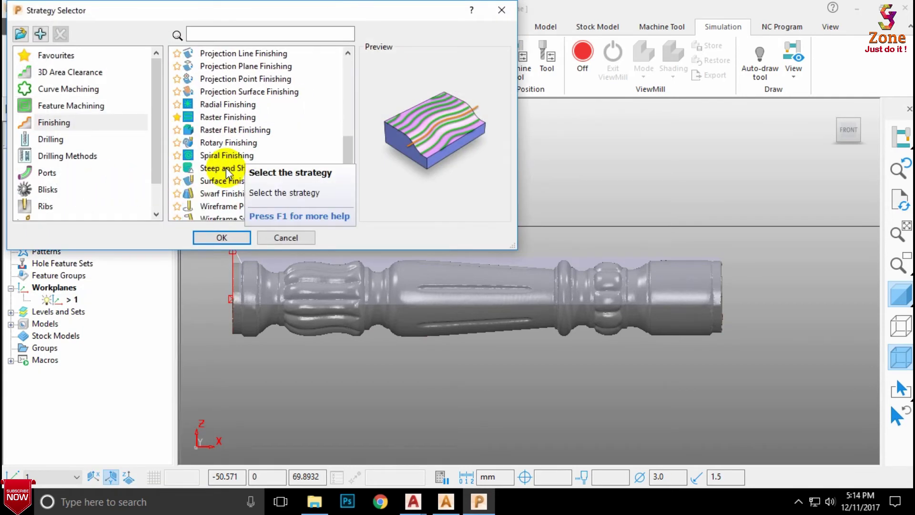
scroll(228, 173, down, 1)
scroll(227, 174, up, 3)
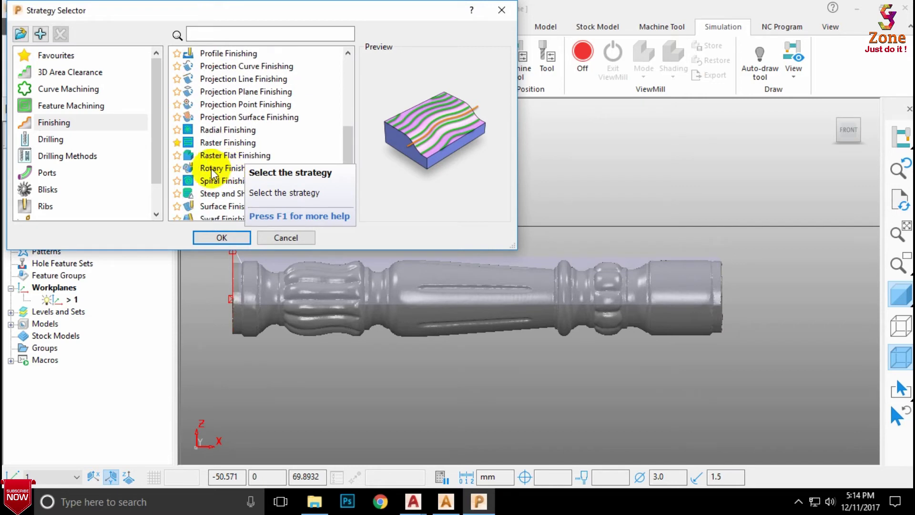
click(205, 168)
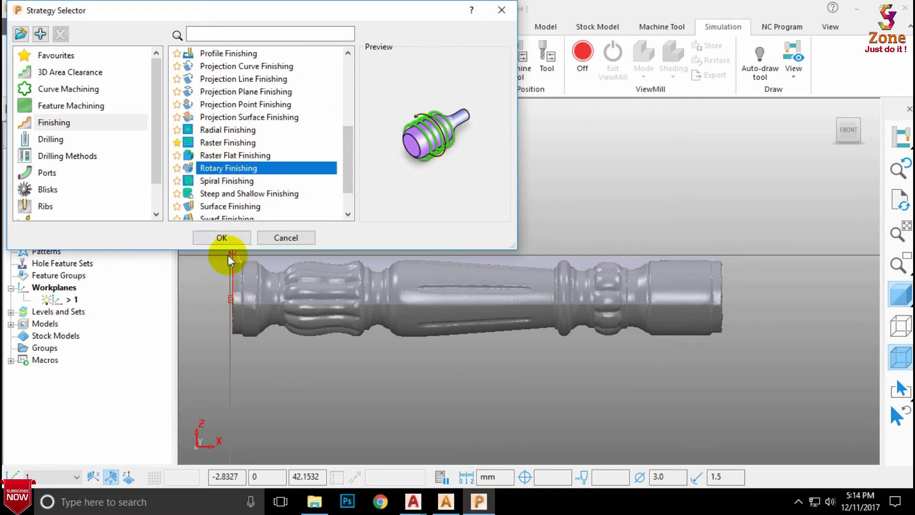
click(213, 237)
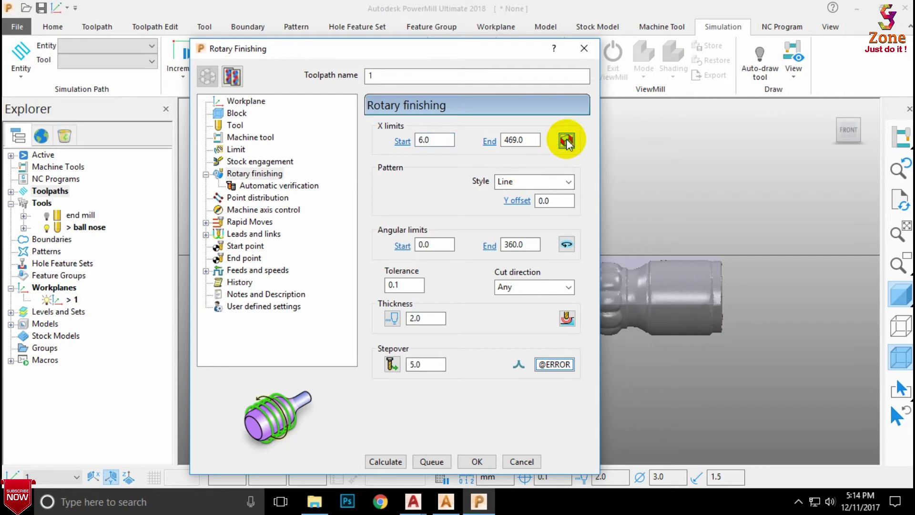
- Set the rotary finishing pattern style to Line and the cut direction to Any
click(569, 182)
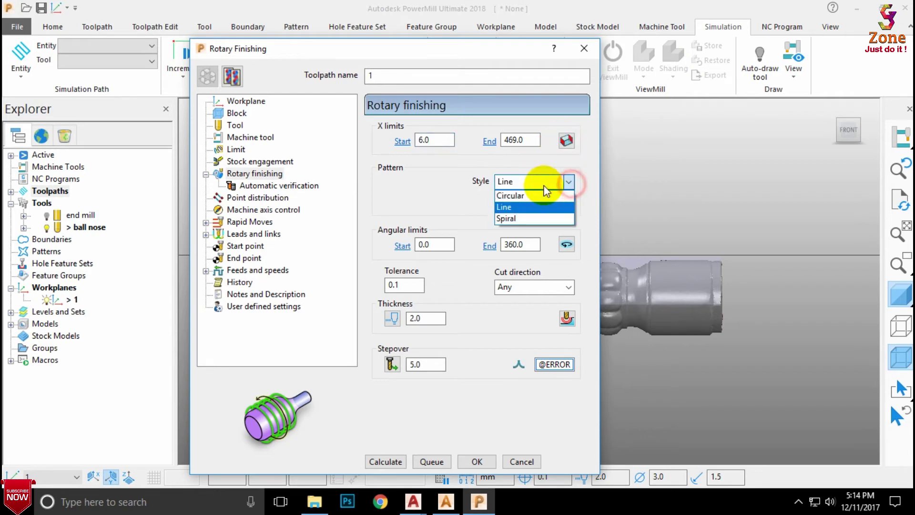
click(523, 210)
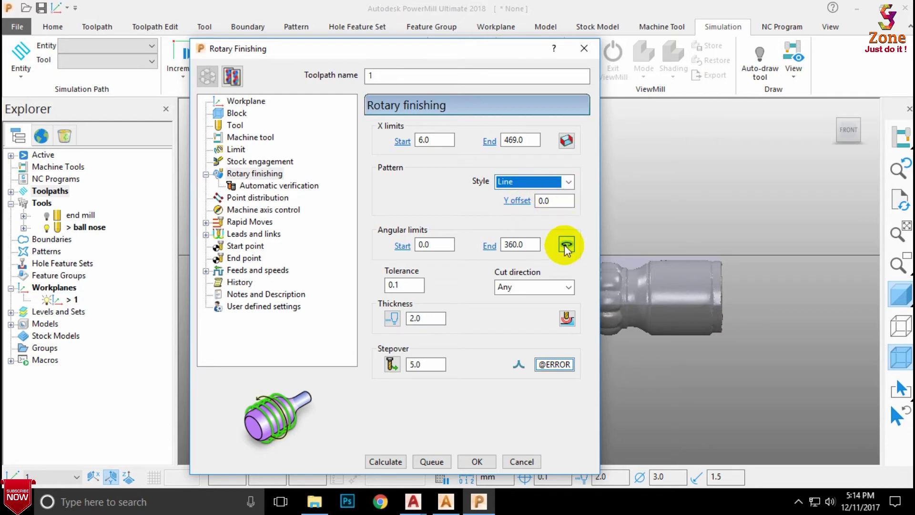
click(556, 287)
click(507, 324)
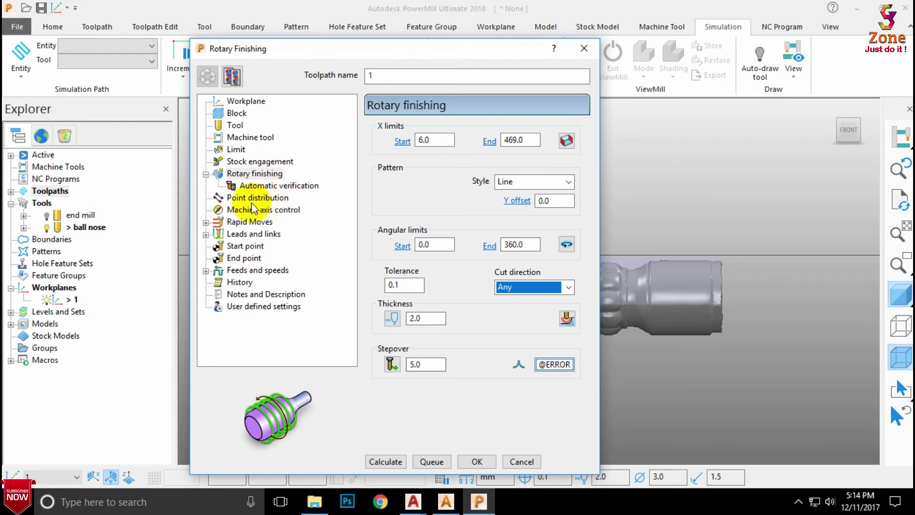
- Choose the end mill as the tool for the rotary finishing toolpath
click(235, 126)
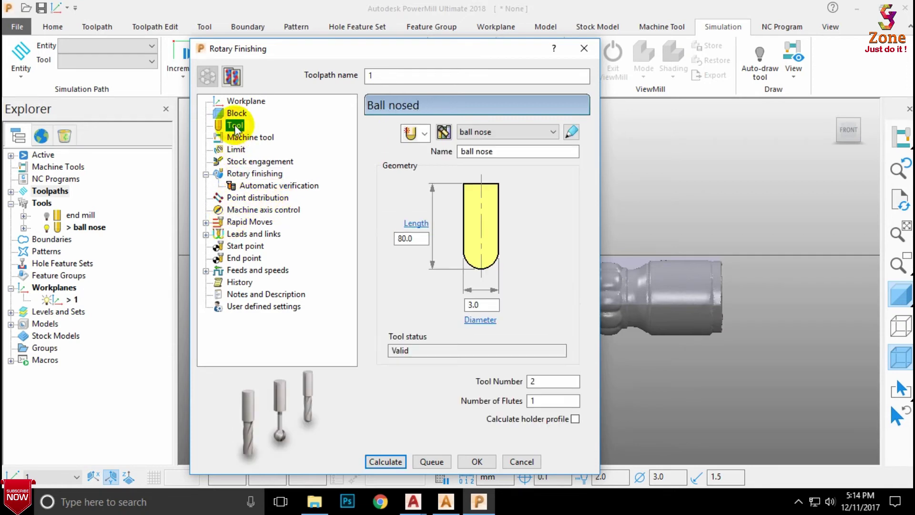
click(552, 133)
click(504, 153)
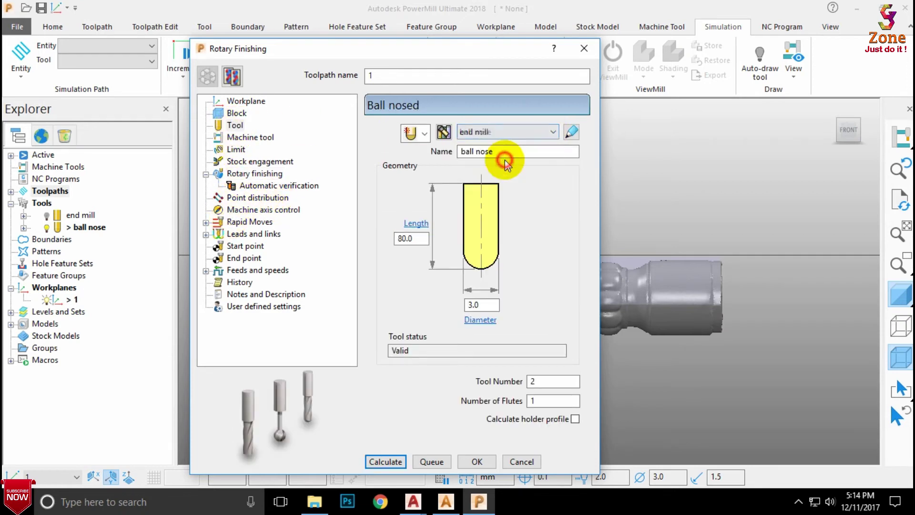
- Set the machining thickness of the first rotary finishing toolpath to 2 mm
click(237, 174)
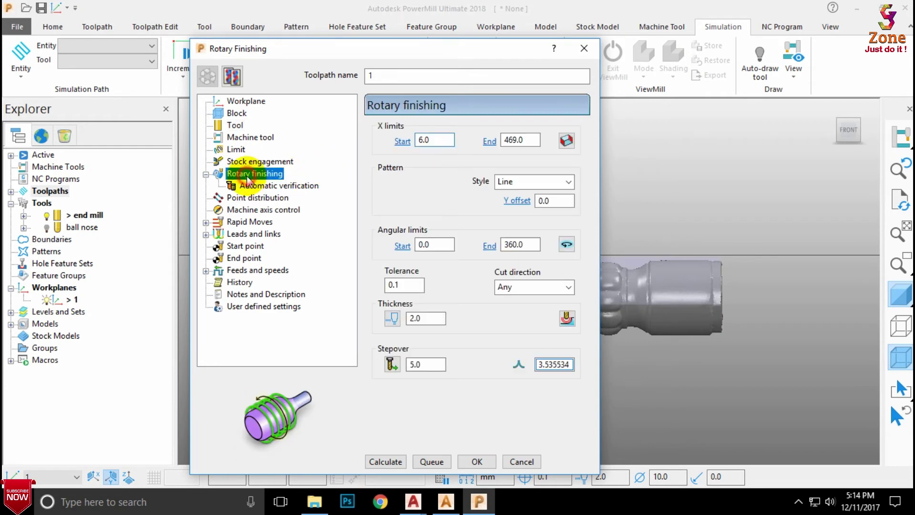
double_click(423, 318)
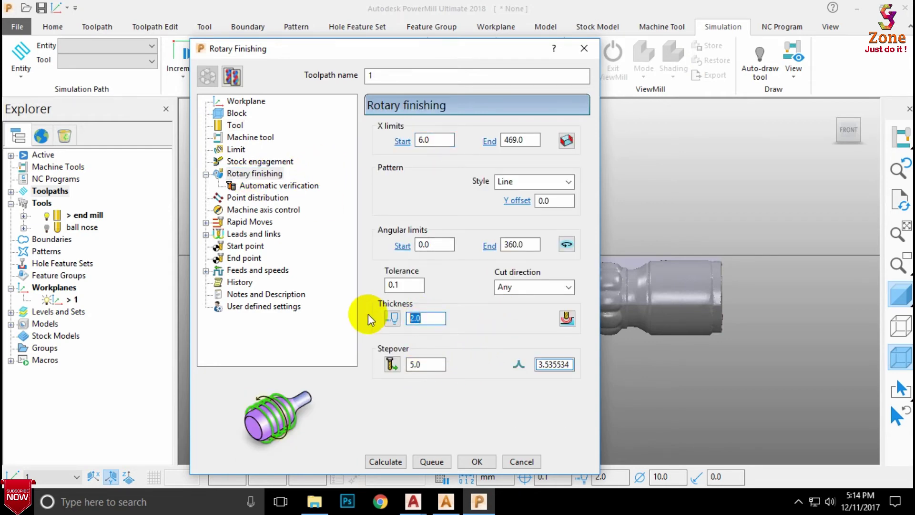
text(2)
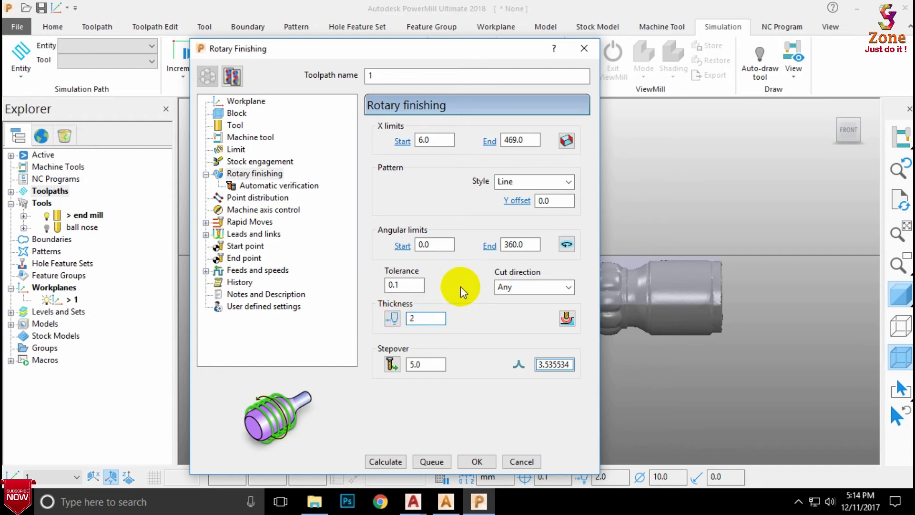
click(457, 394)
- Calculate the rapid and plunge heights, then calculate the first rotary finishing toolpath and close its settings
click(246, 222)
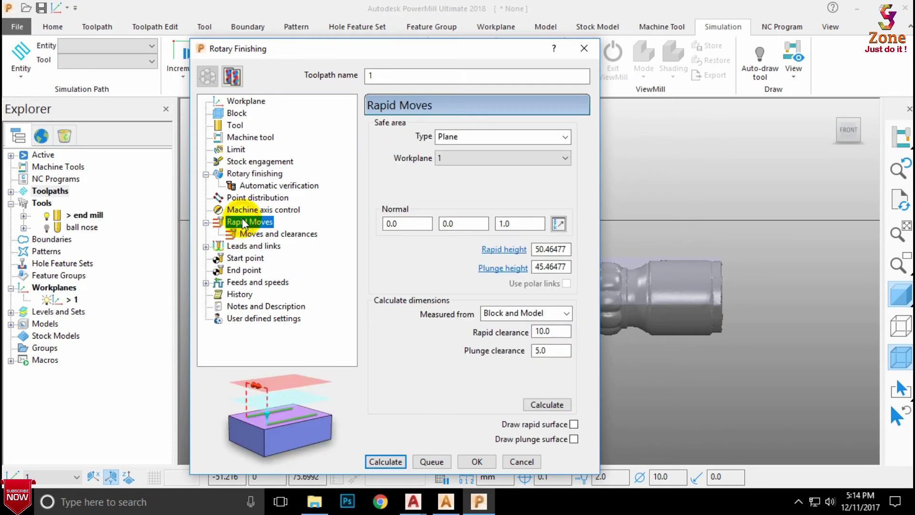
click(555, 403)
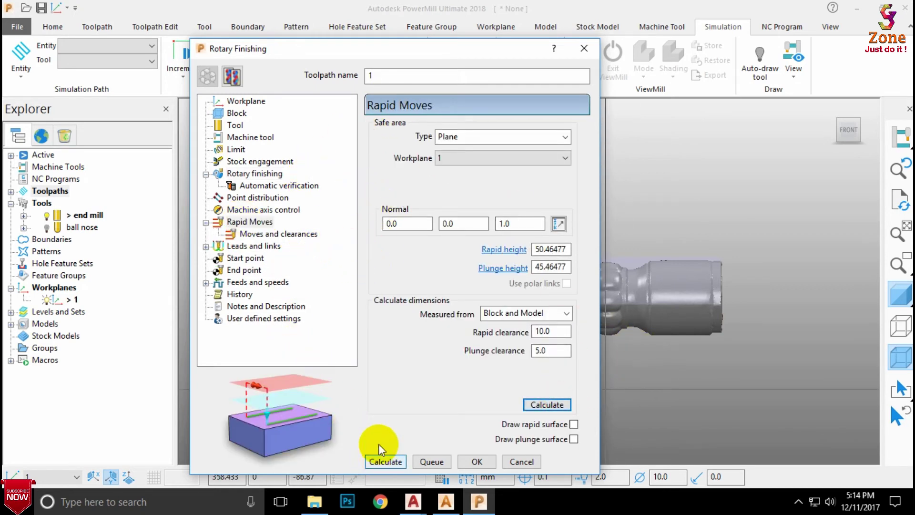
click(384, 459)
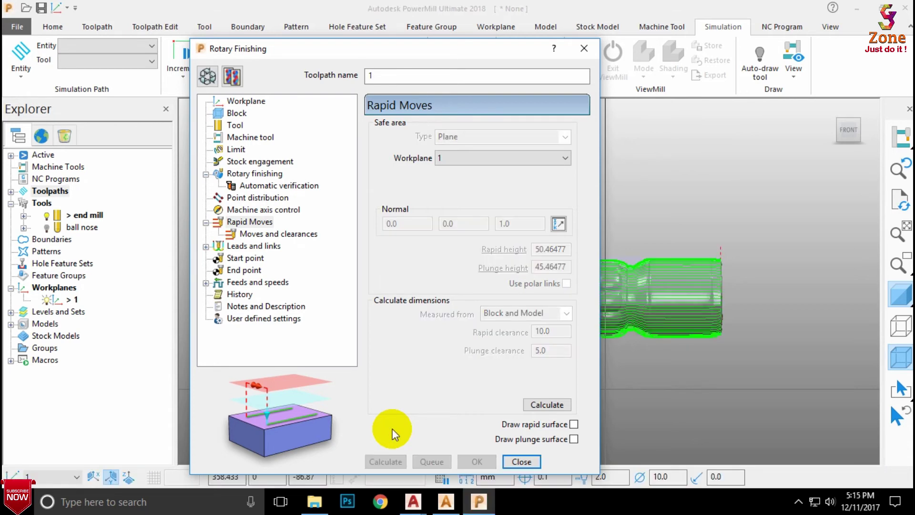
click(519, 461)
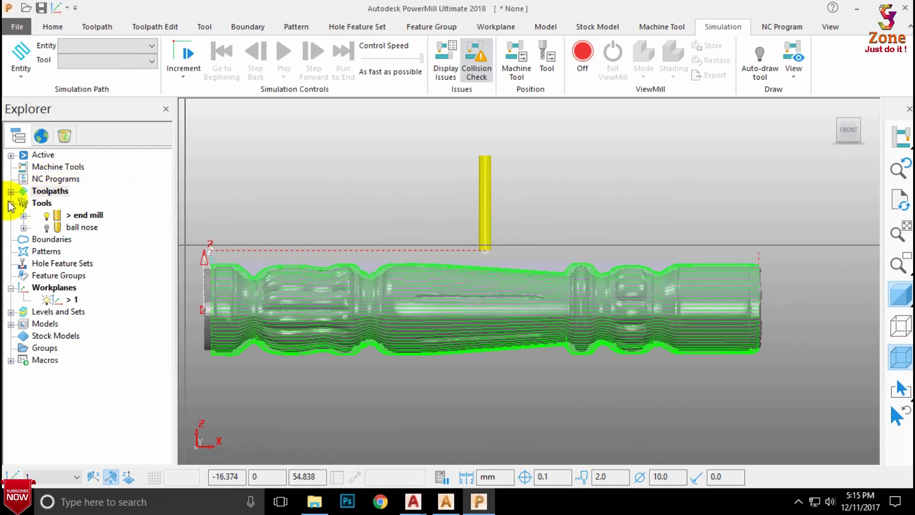
- Create a second toolpath using the Rotary Finishing strategy
double_click(21, 191)
right_click(47, 191)
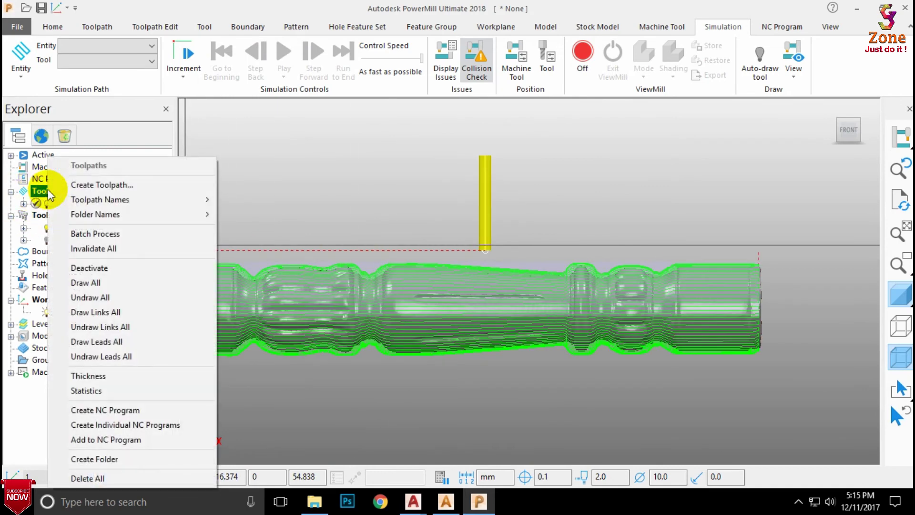
click(118, 187)
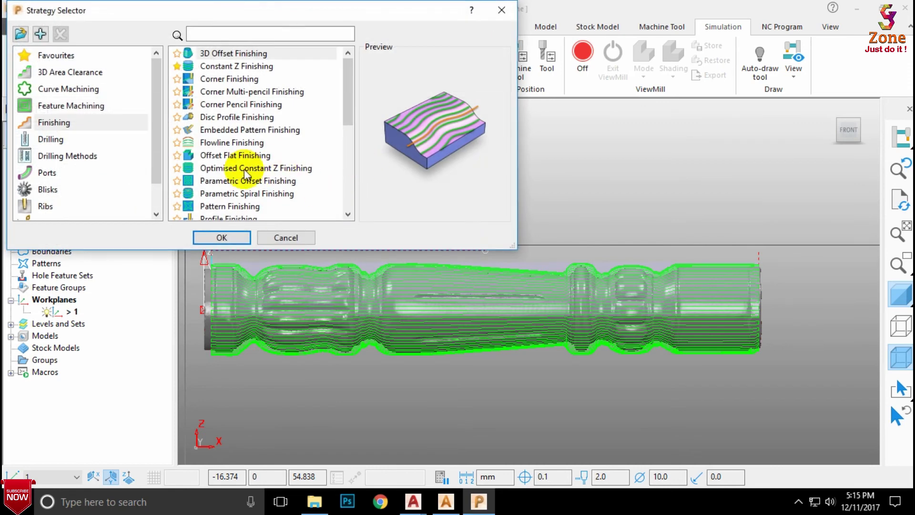
scroll(216, 167, down, 1)
scroll(215, 167, down, 3)
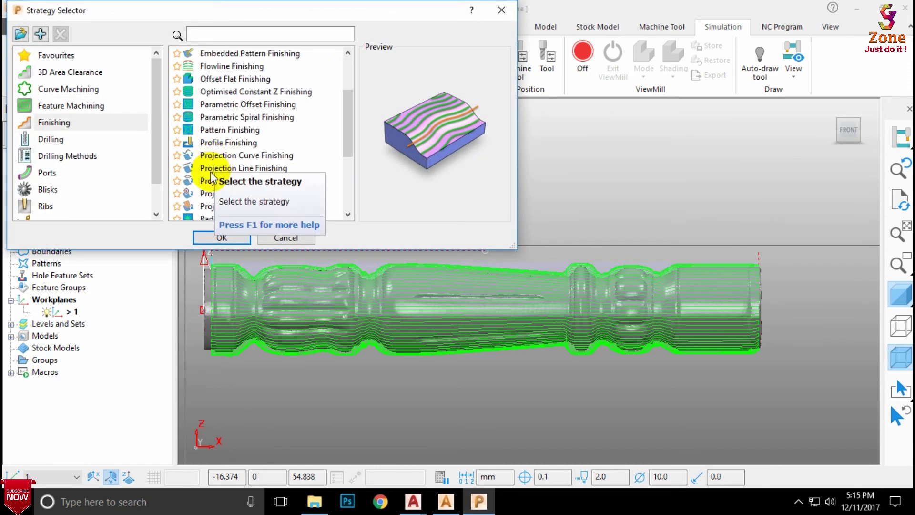
click(212, 181)
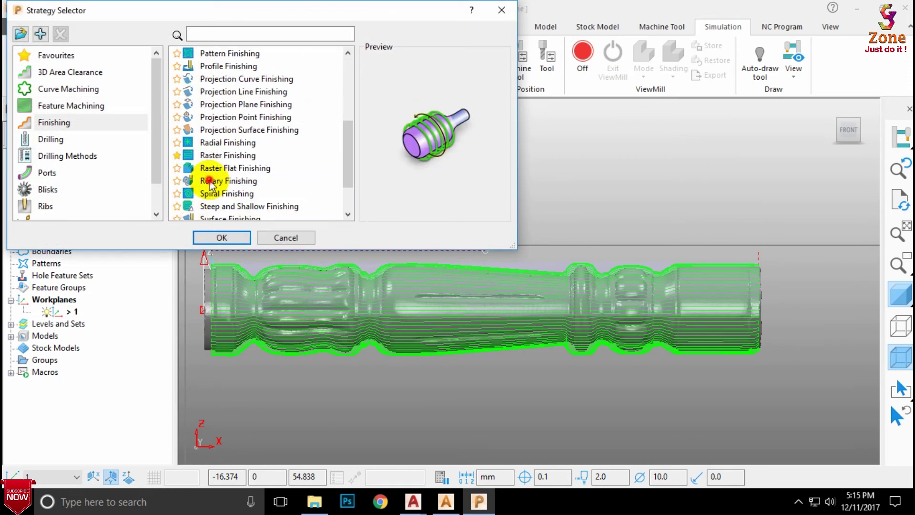
click(222, 238)
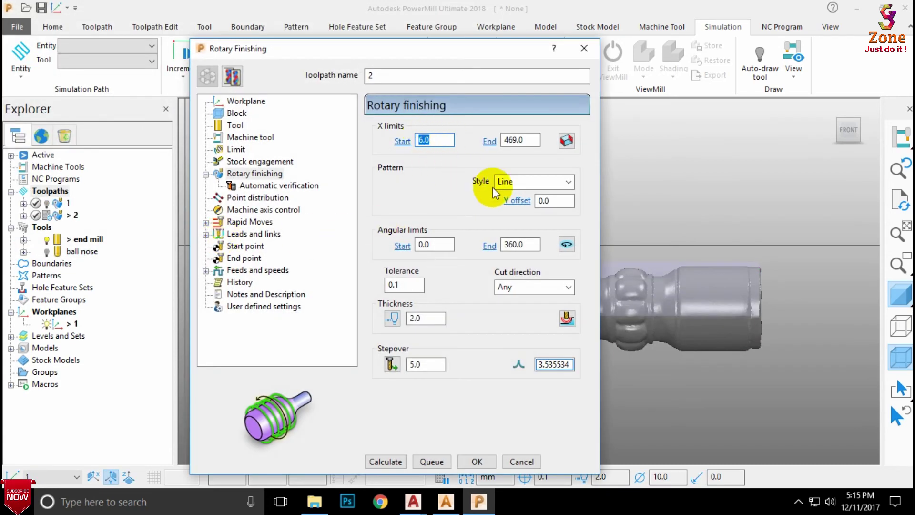
- Set the second toolpath's pattern style to Line and reset its X limits to the block's extents
click(568, 182)
click(512, 207)
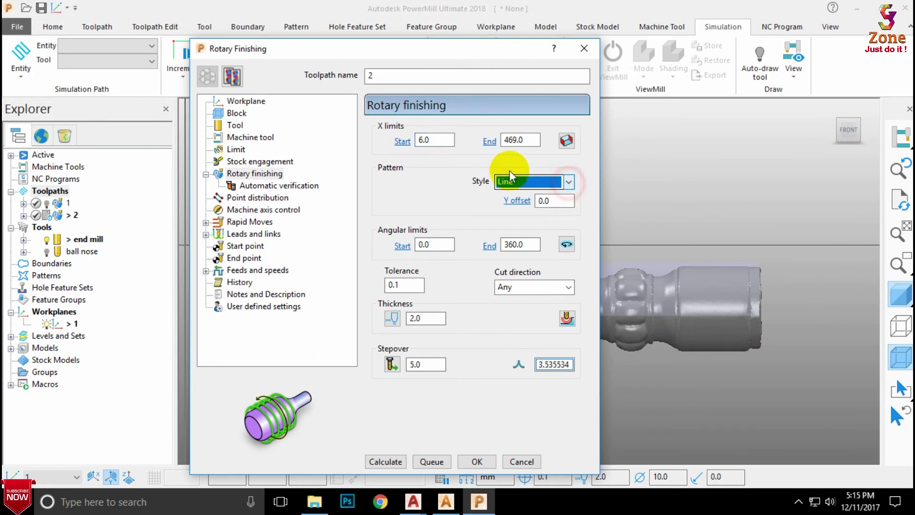
click(566, 140)
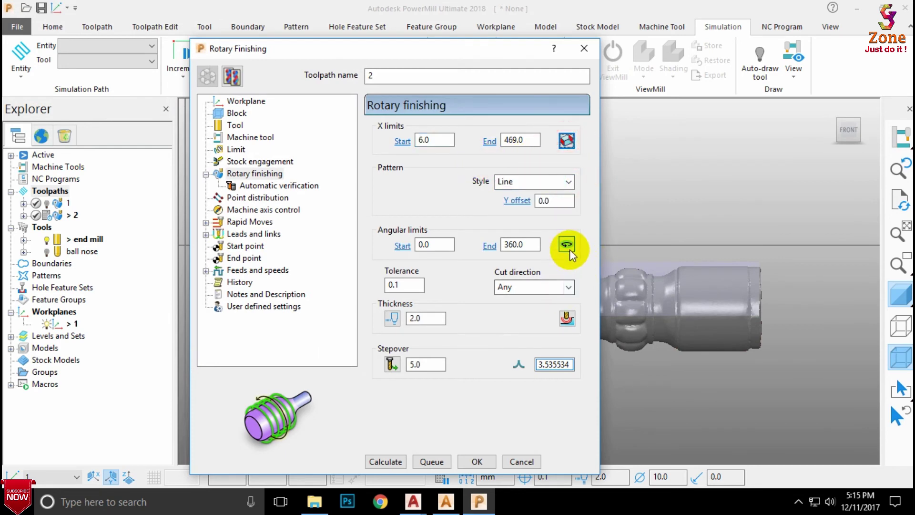
- Choose the ball nose as the tool for the second rotary finishing toolpath
click(235, 126)
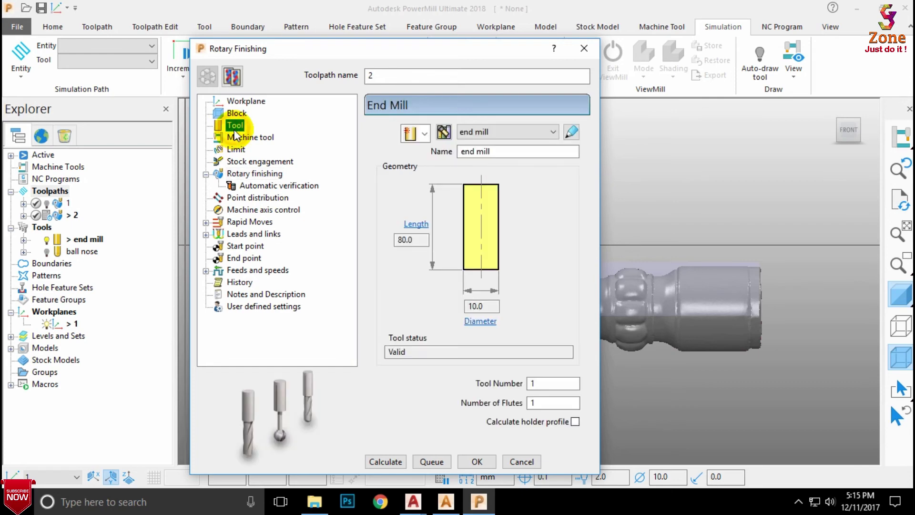
click(533, 136)
click(513, 170)
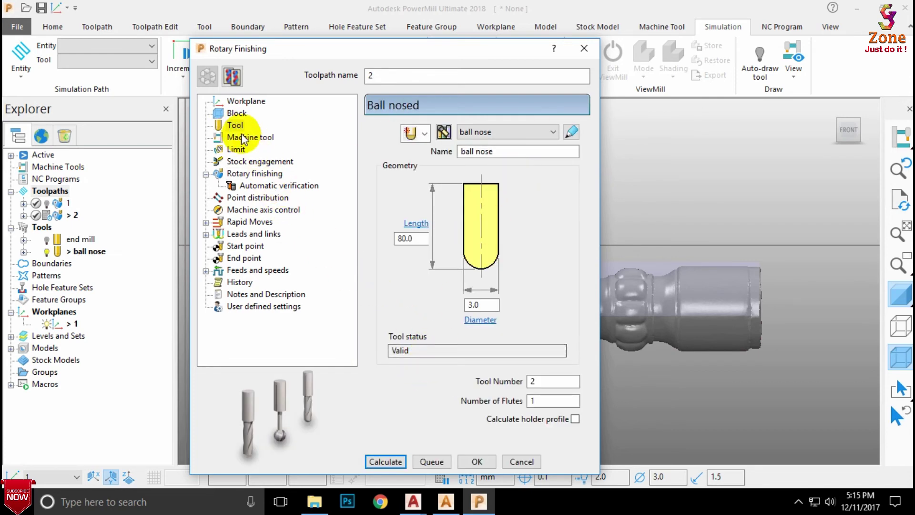
click(237, 115)
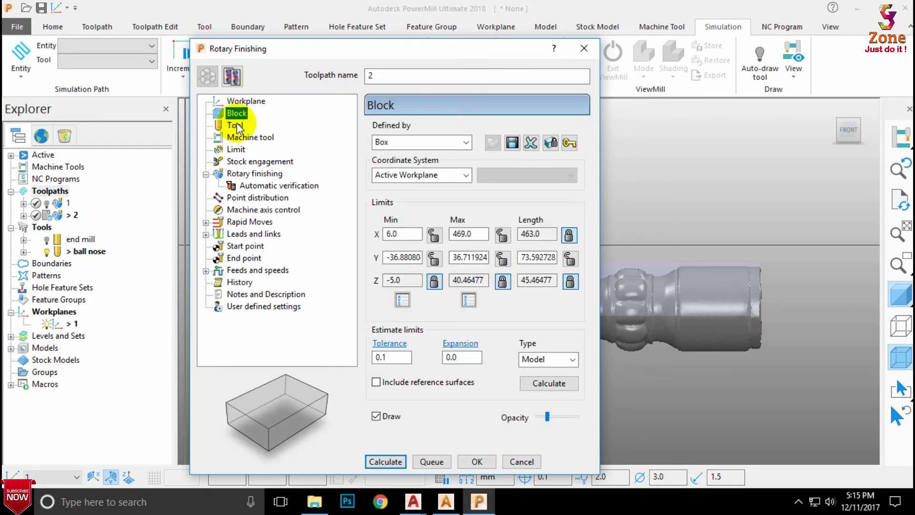
click(236, 125)
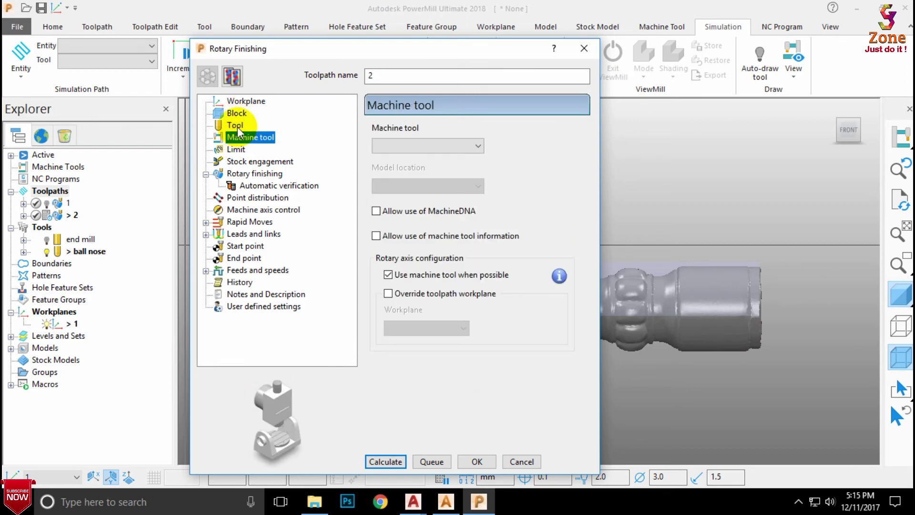
click(236, 125)
- Set the second toolpath's stepover to 0.15 and calculate its rapid and plunge heights
click(237, 149)
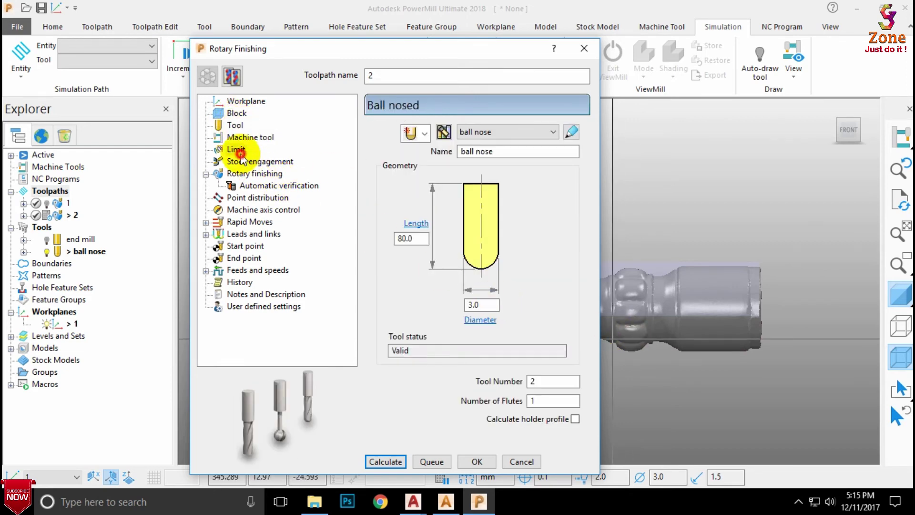
click(248, 163)
click(251, 174)
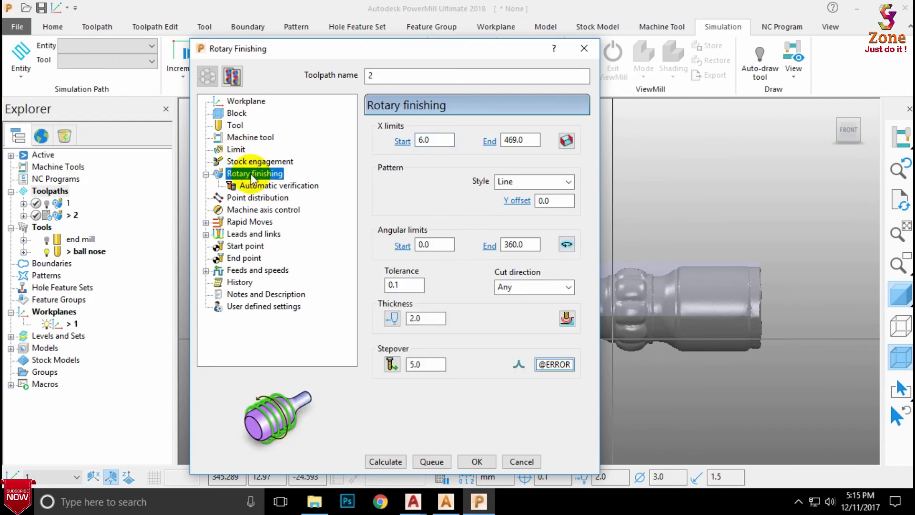
double_click(424, 364)
text(0.15)
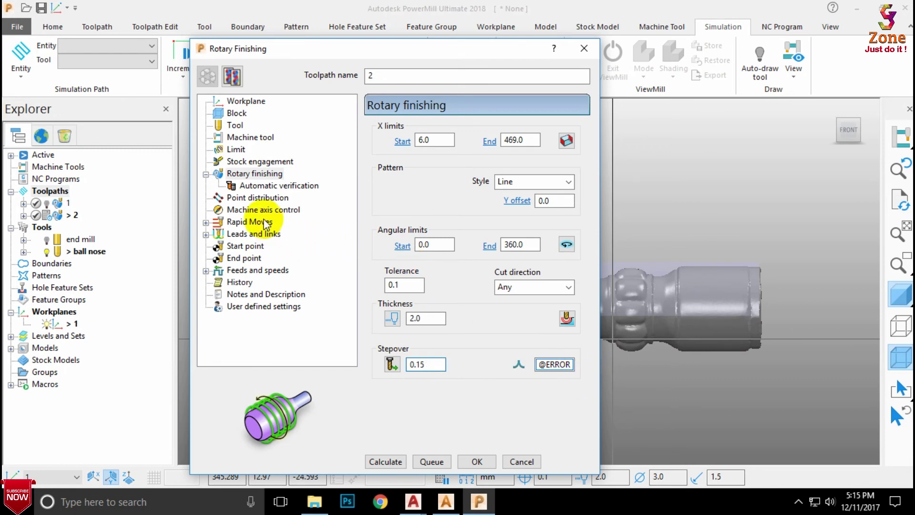
click(252, 221)
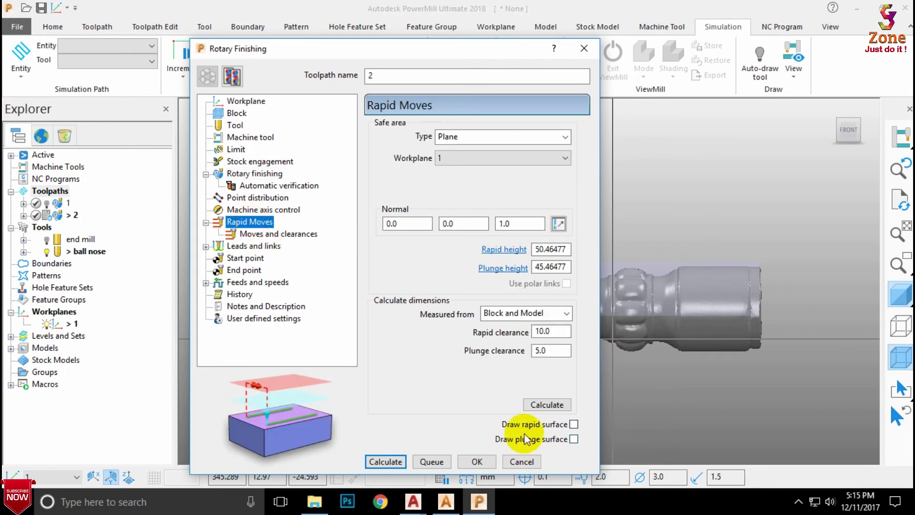
click(538, 405)
- Review the second toolpath's leads and links, lead extensions, point distribution and start point settings
click(265, 246)
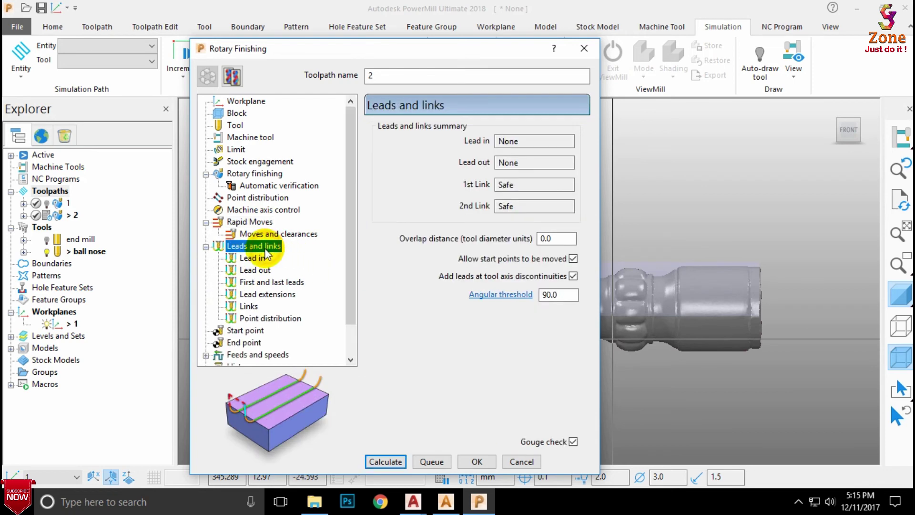
click(258, 258)
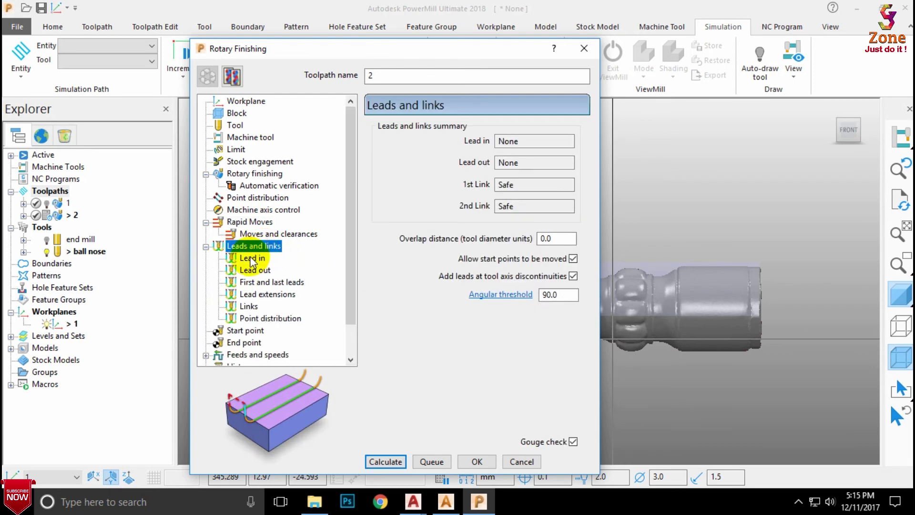
click(250, 284)
click(258, 294)
click(248, 306)
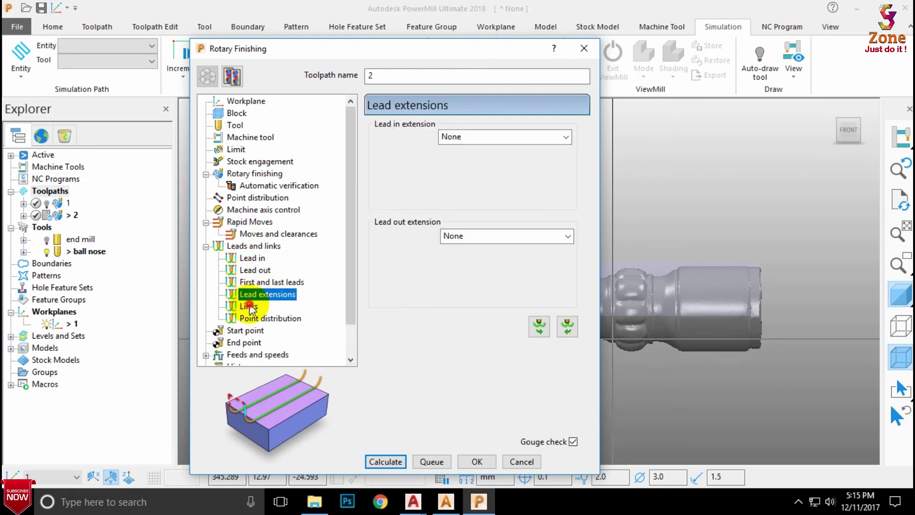
click(257, 318)
click(245, 331)
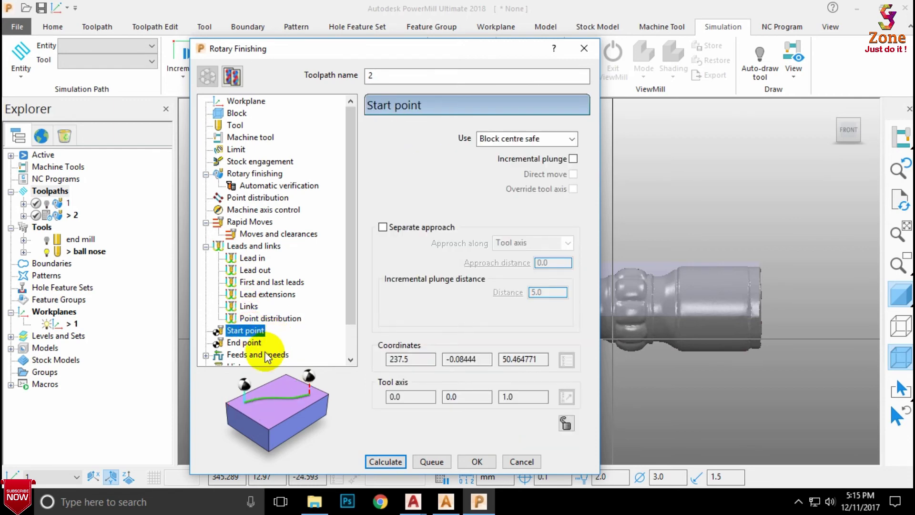
scroll(267, 362, down, 1)
- Calculate the ball nose rotary finishing toolpath and close its settings
click(393, 460)
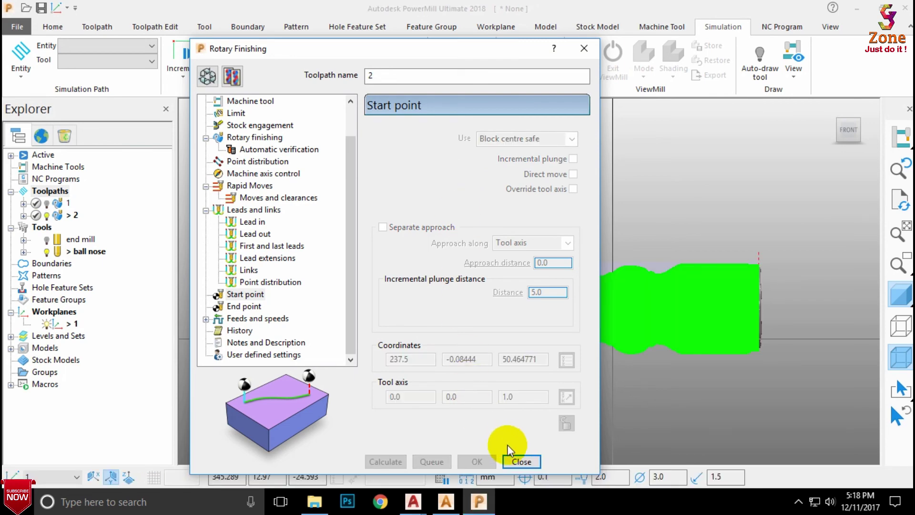
click(518, 461)
scroll(393, 136, up, 2)
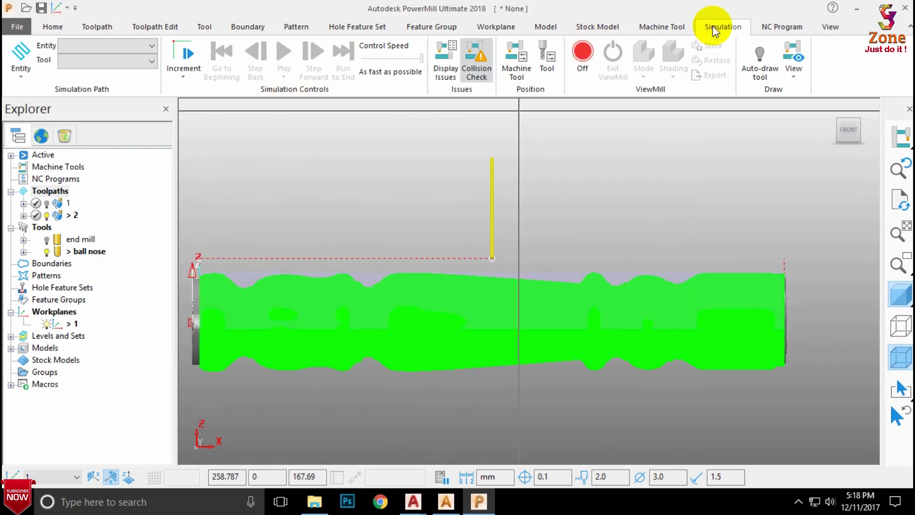
- Load toolpath 1 into the simulation, activate it and play its simulation
click(68, 203)
click(151, 46)
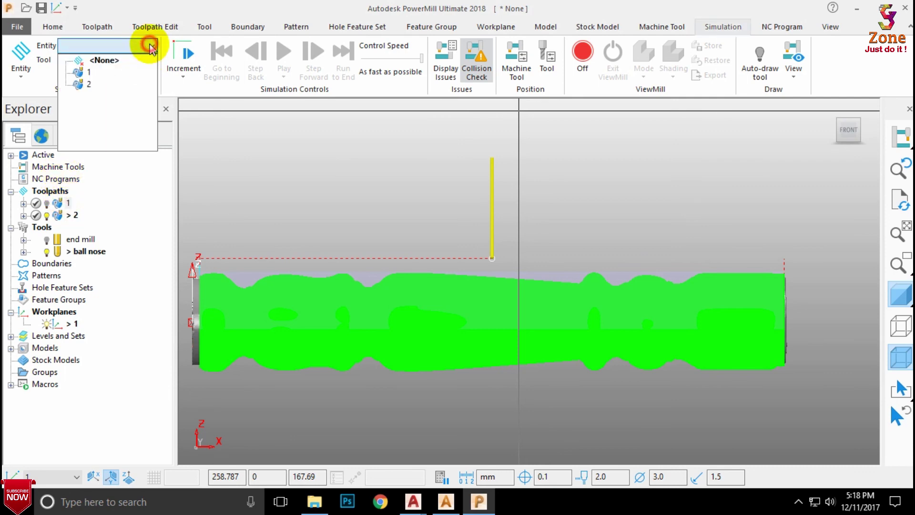
click(98, 74)
right_click(73, 205)
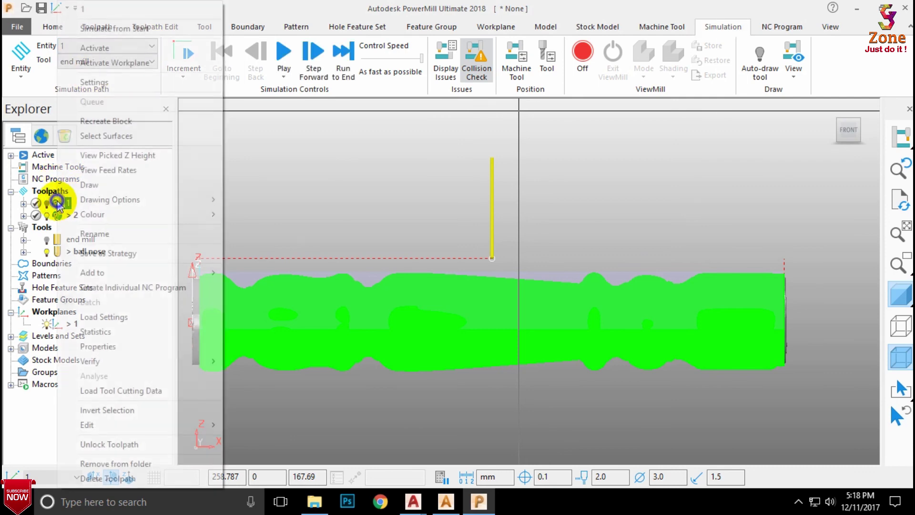
click(88, 50)
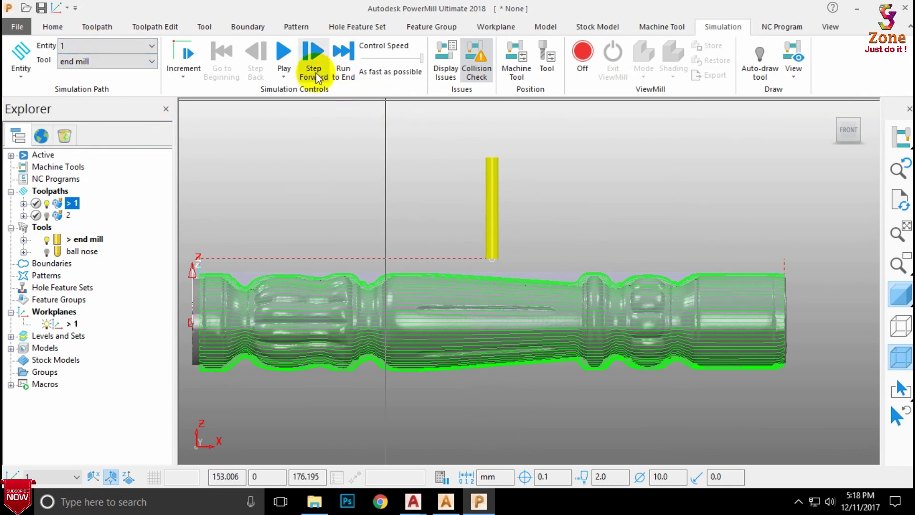
click(284, 51)
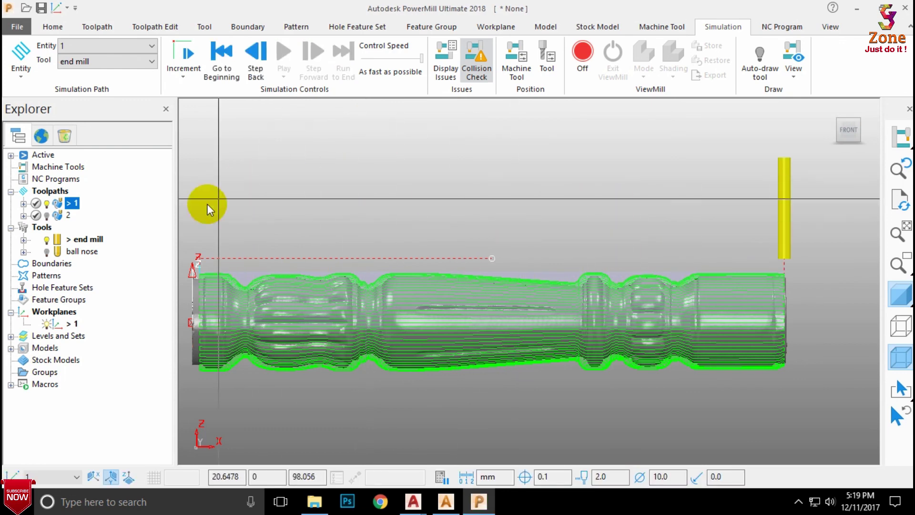
- Load toolpath 2 into the simulation and activate it
click(151, 44)
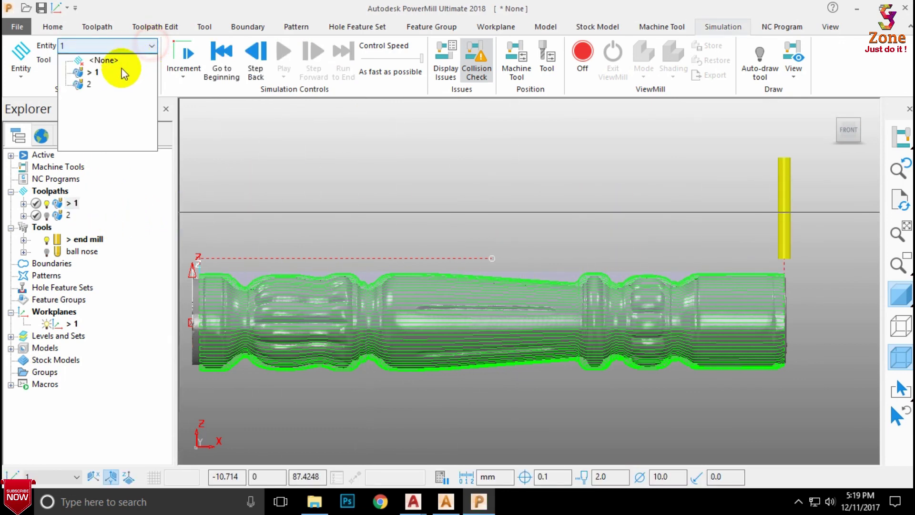
click(95, 83)
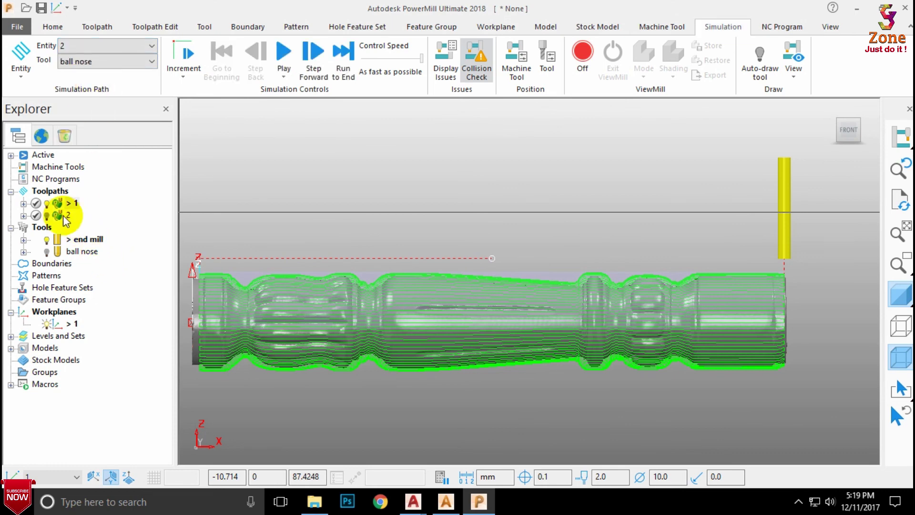
right_click(63, 215)
click(107, 50)
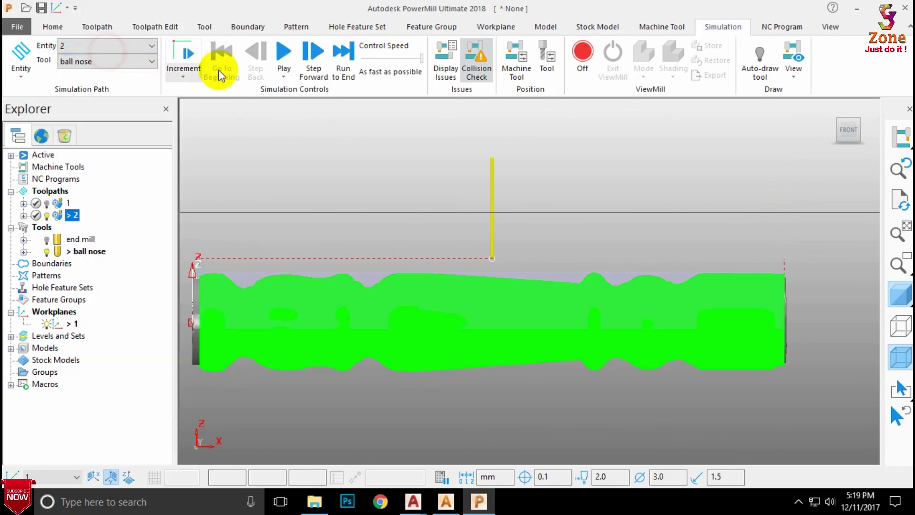
- Play the simulation of toolpath 2 with the ball nose tool, inspect the cut from an angled view, and pause it
click(284, 57)
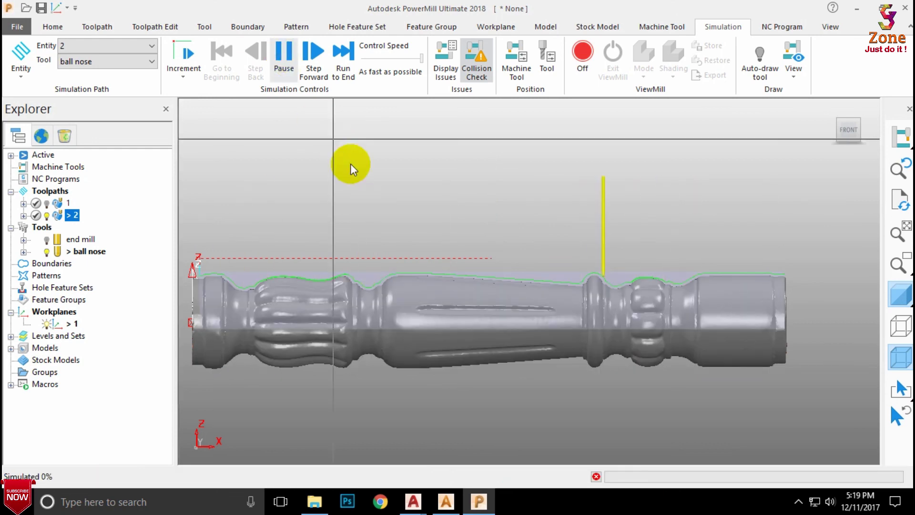
middle_drag(422, 272, 624, 376)
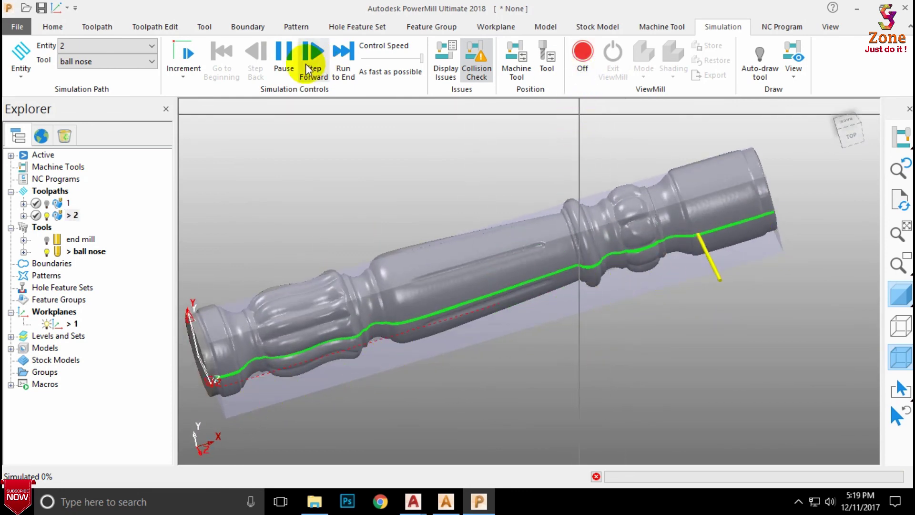
click(279, 52)
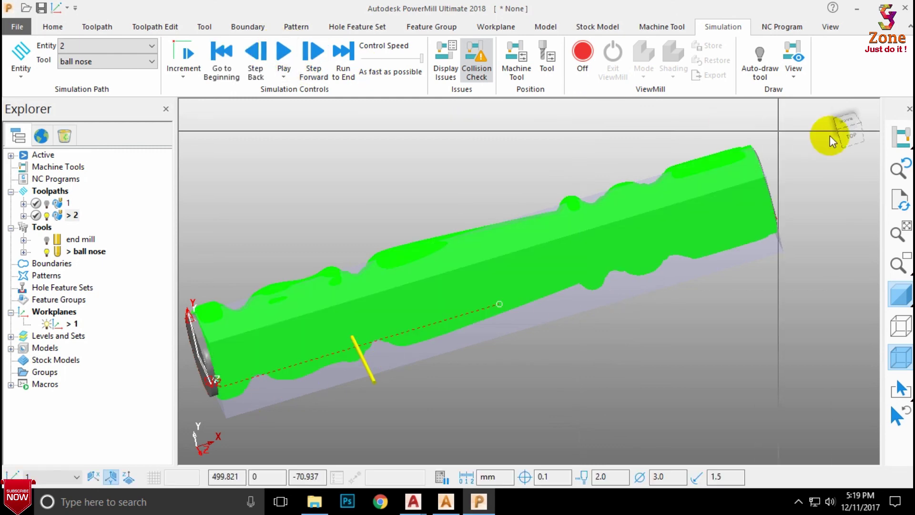
- Activate toolpath 1 in place of toolpath 2 and show its end mill passes on the table leg in the front view
click(832, 107)
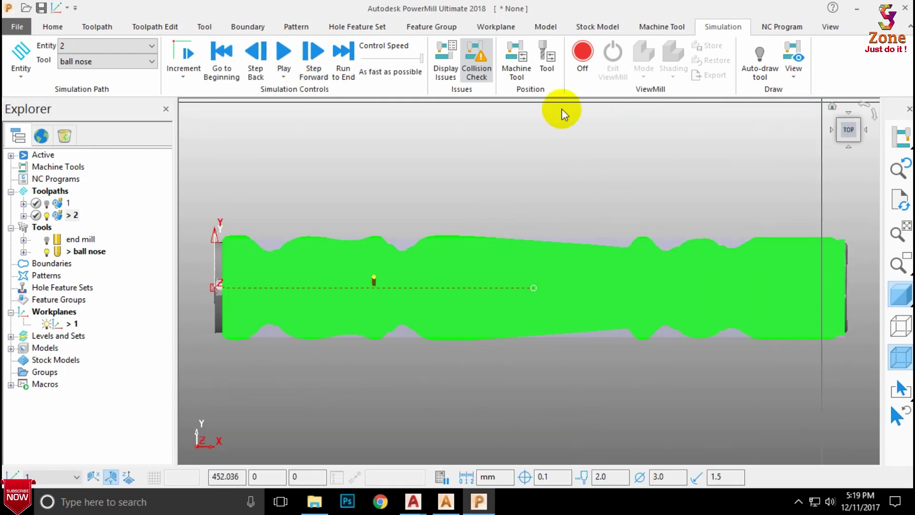
right_click(47, 202)
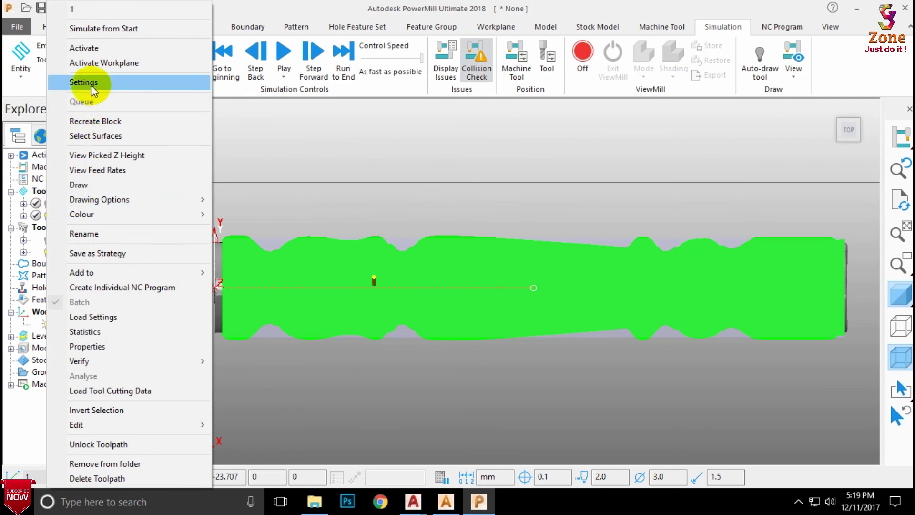
click(85, 48)
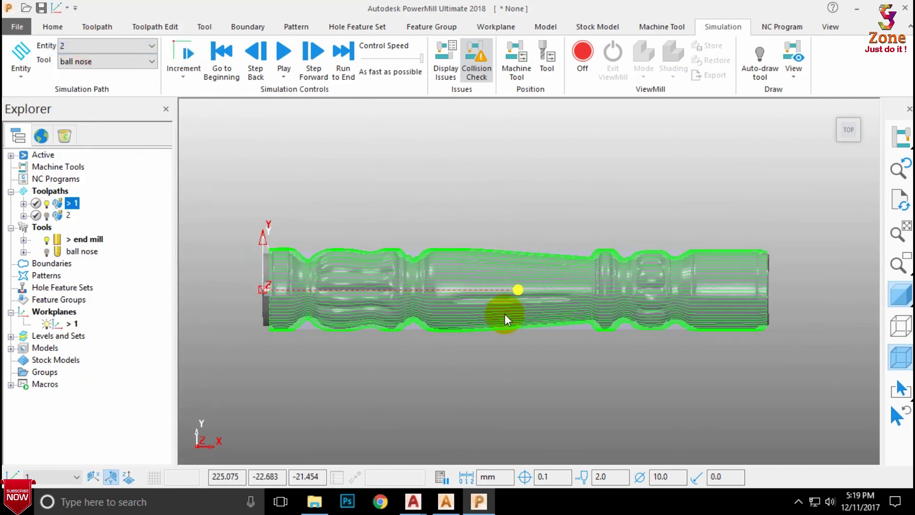
click(848, 147)
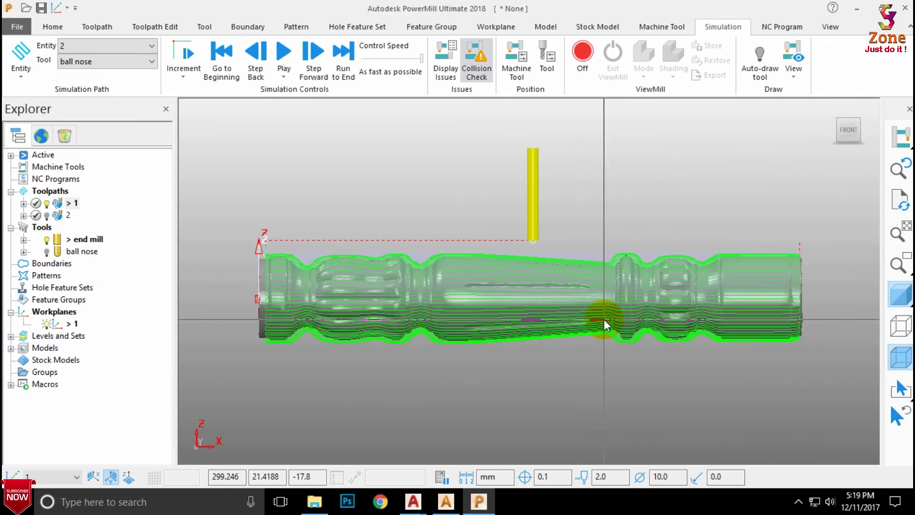